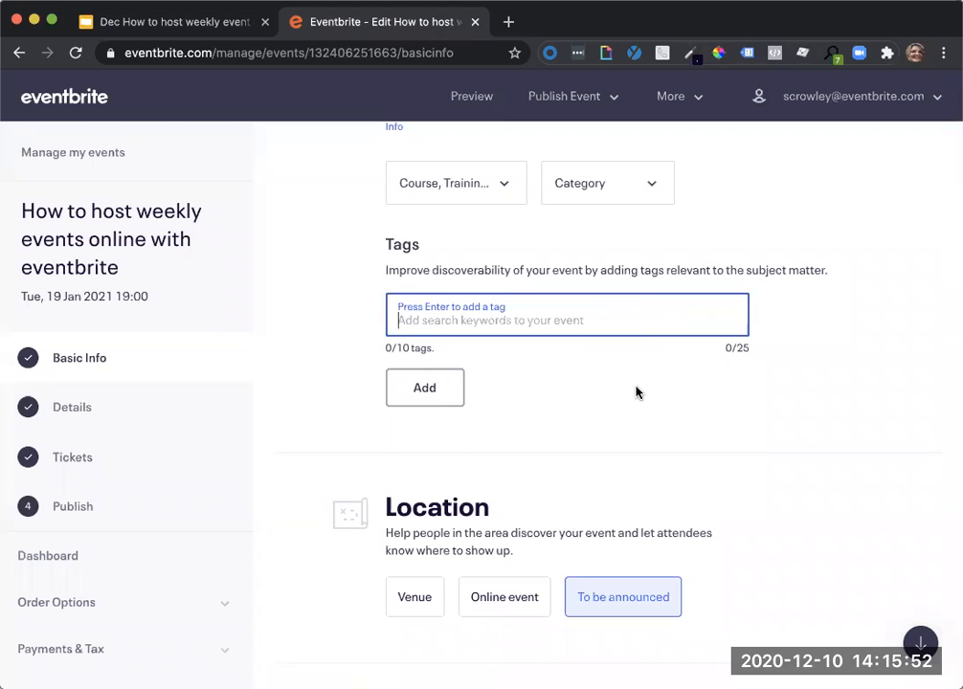
Set the event's location to Online event and save the basic info.
scroll(637, 394, down, 6)
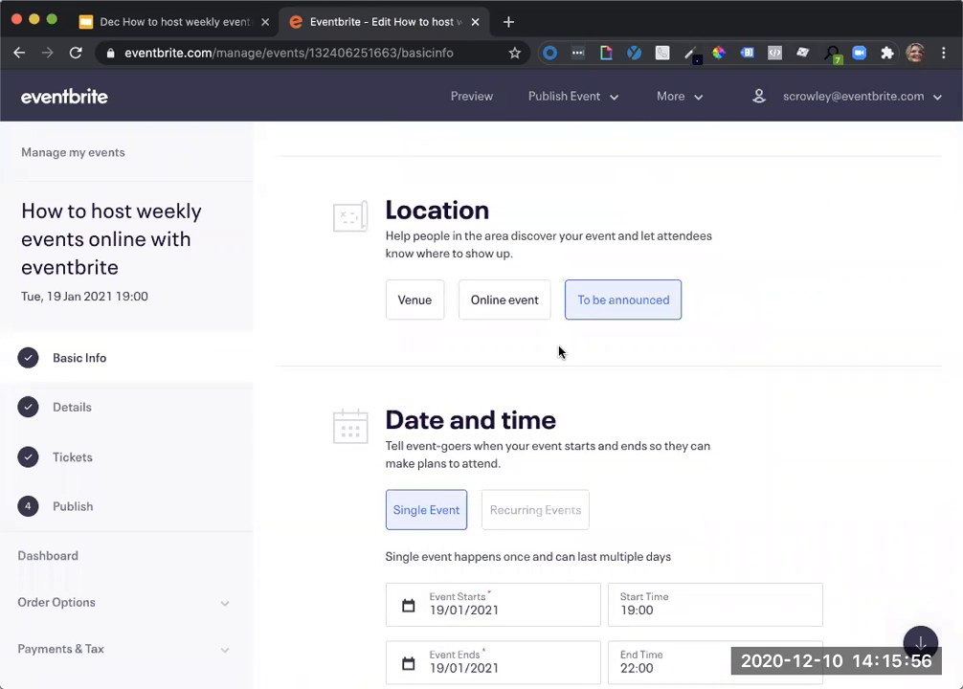
click(502, 304)
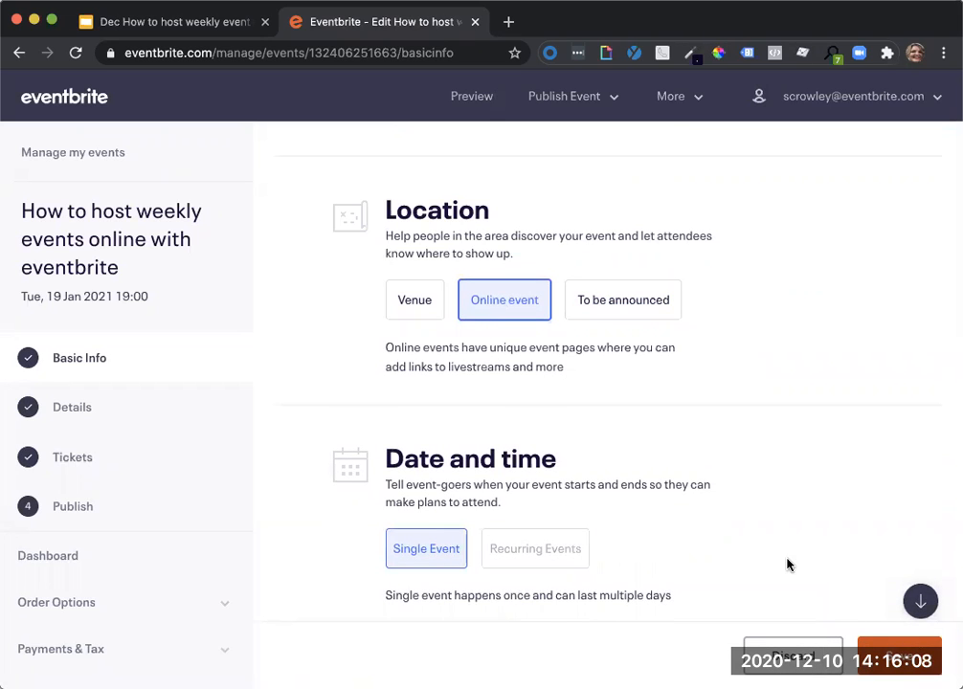
click(888, 653)
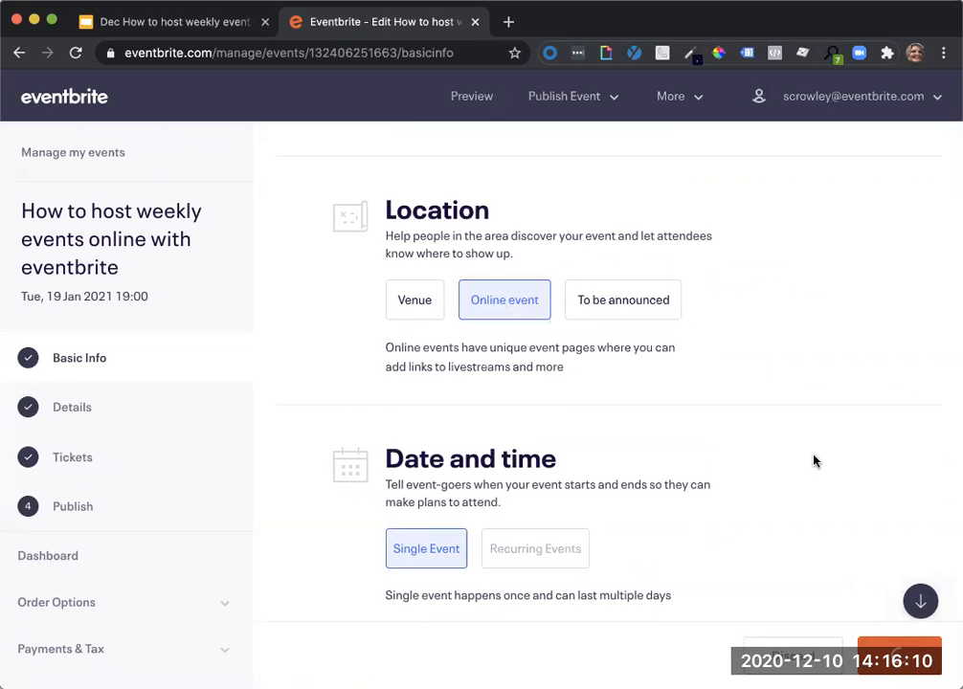
Check the recurring option under Date and time, and delete the event's Webinar ticket.
scroll(814, 461, down, 3)
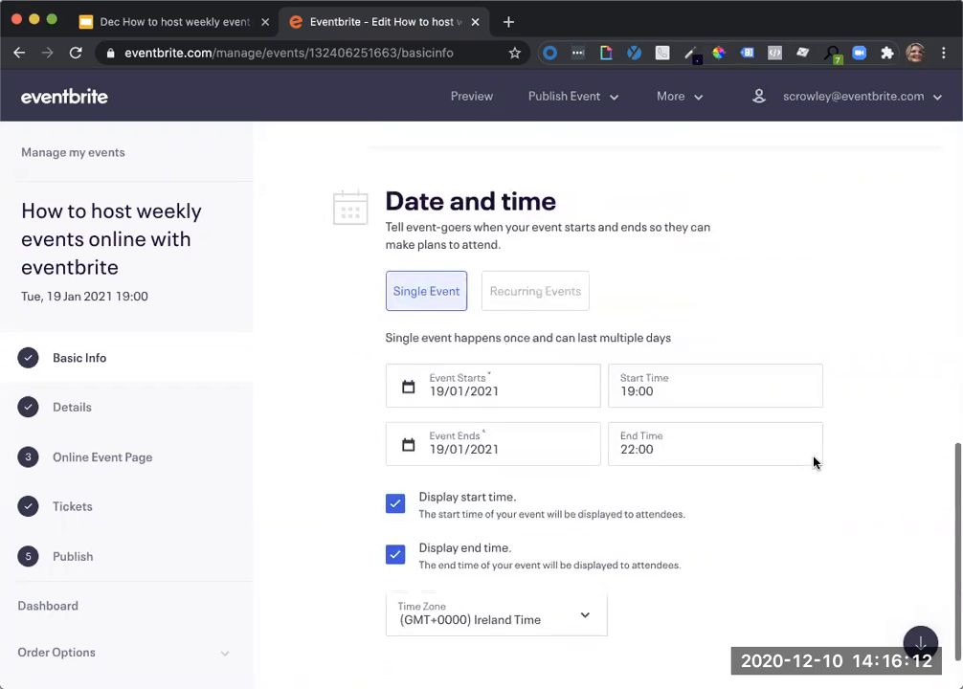
scroll(812, 458, up, 1)
mouse_move(554, 357)
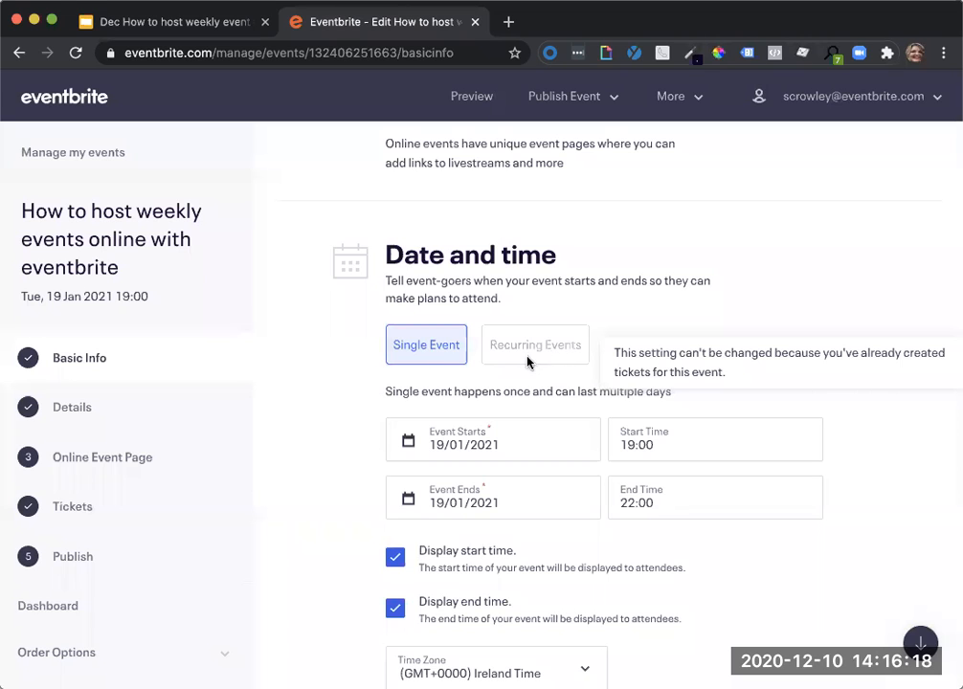
click(98, 504)
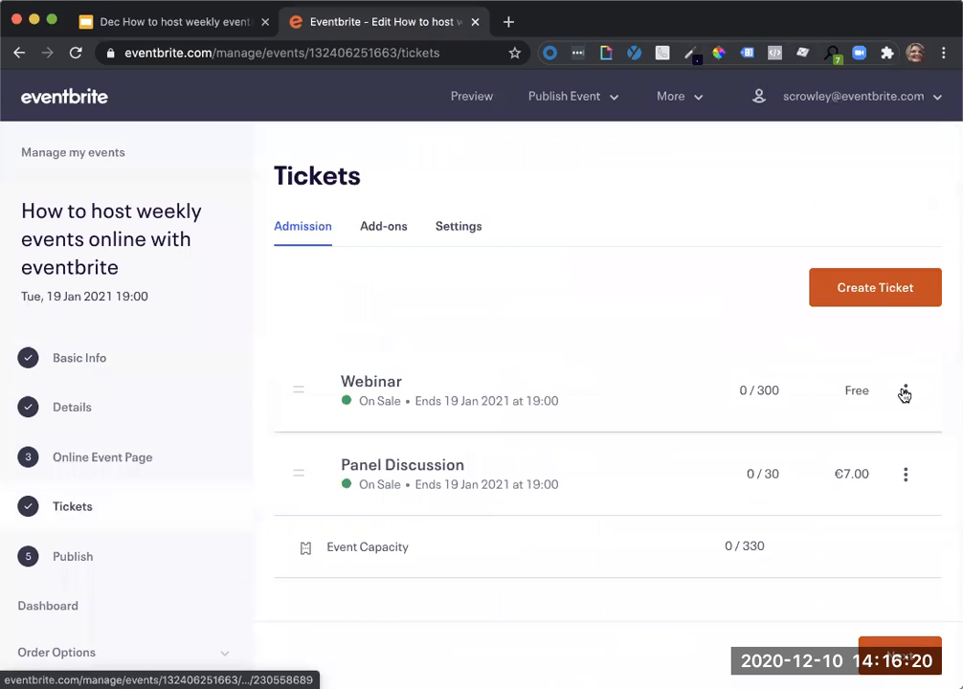
click(906, 393)
click(786, 504)
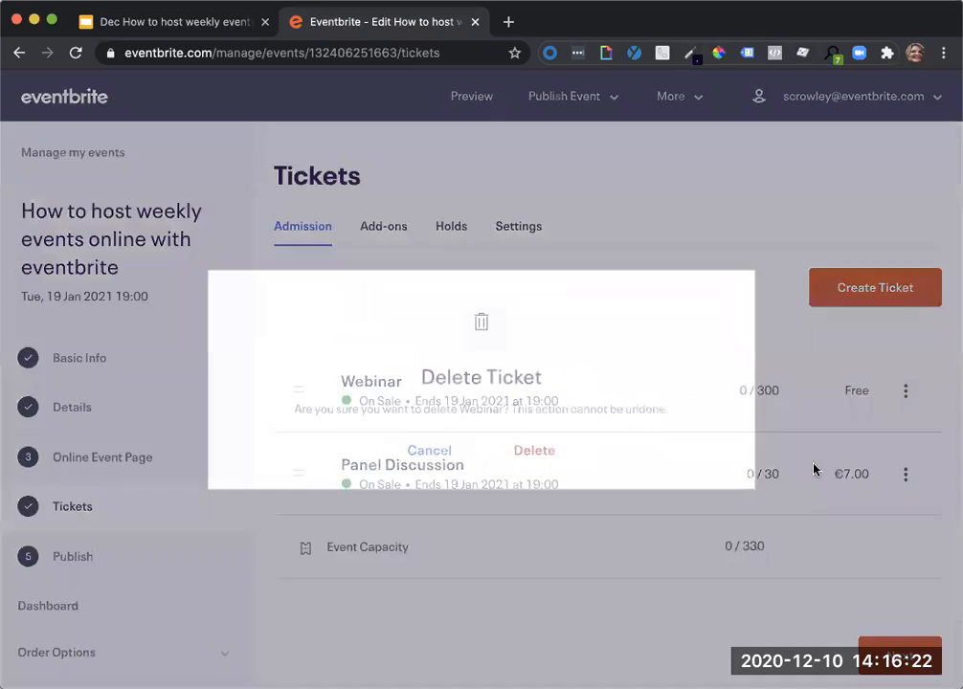
click(547, 453)
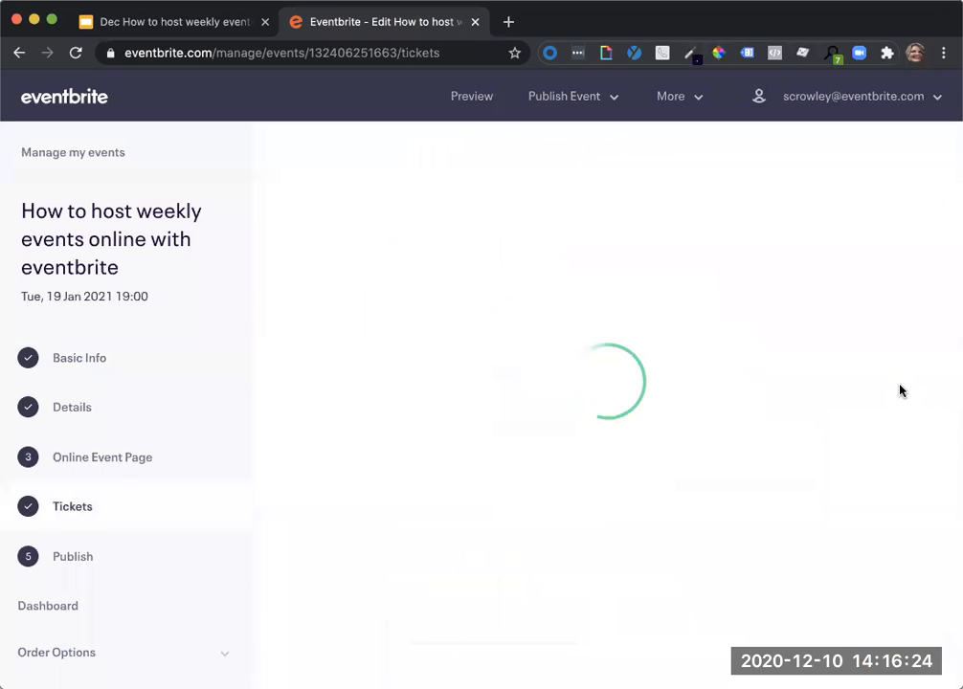
Delete the remaining Panel Discussion ticket and dismiss the new ticket form.
click(905, 393)
click(794, 510)
click(531, 459)
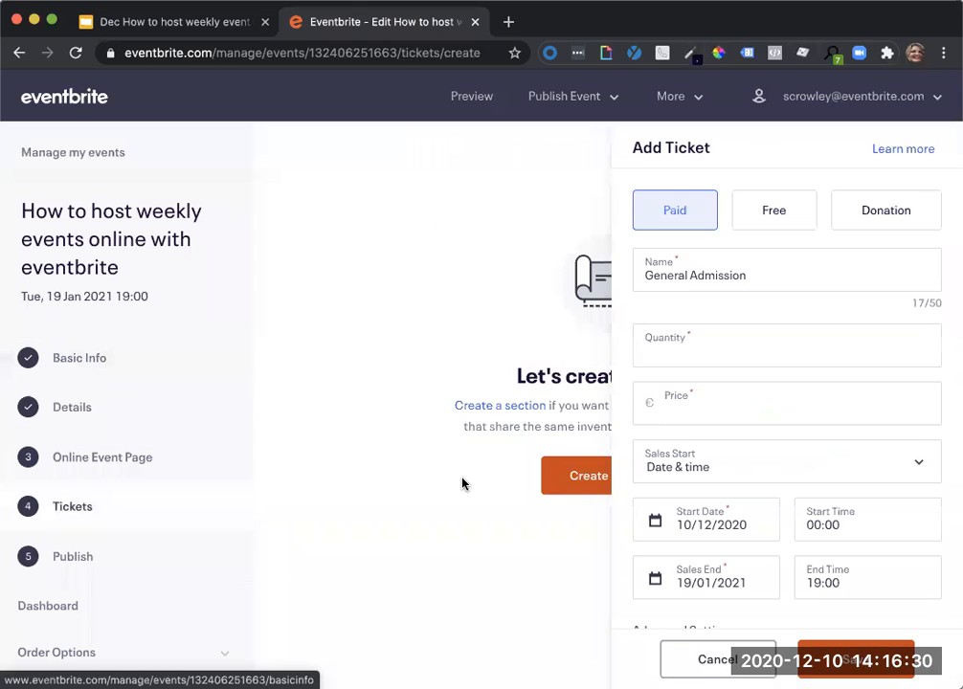
click(701, 673)
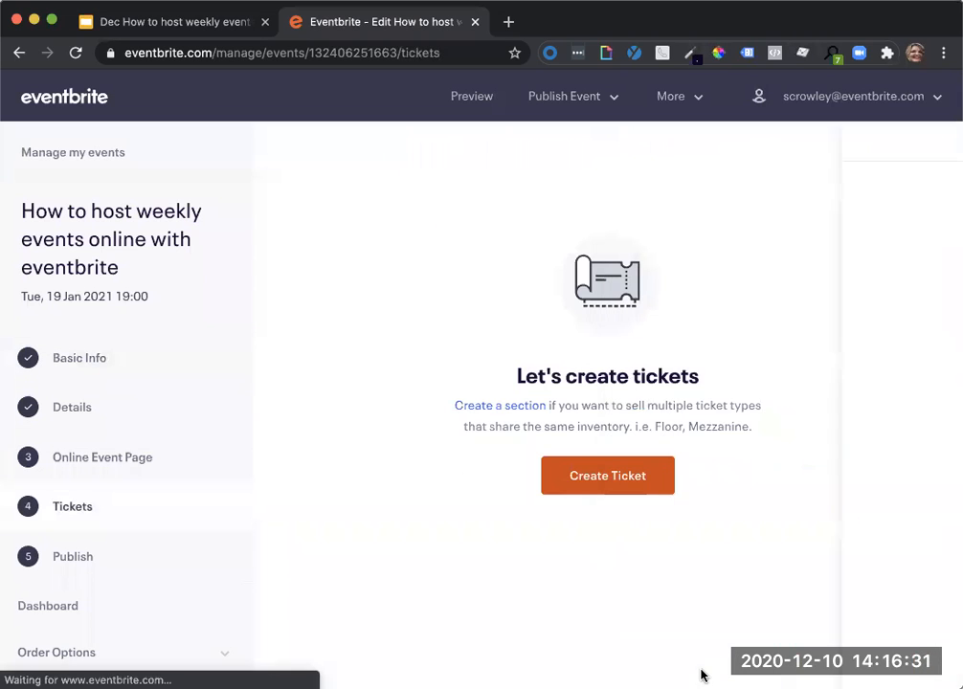
Change the event from a single event to Recurring Events in the date and time settings of the basic info.
click(88, 364)
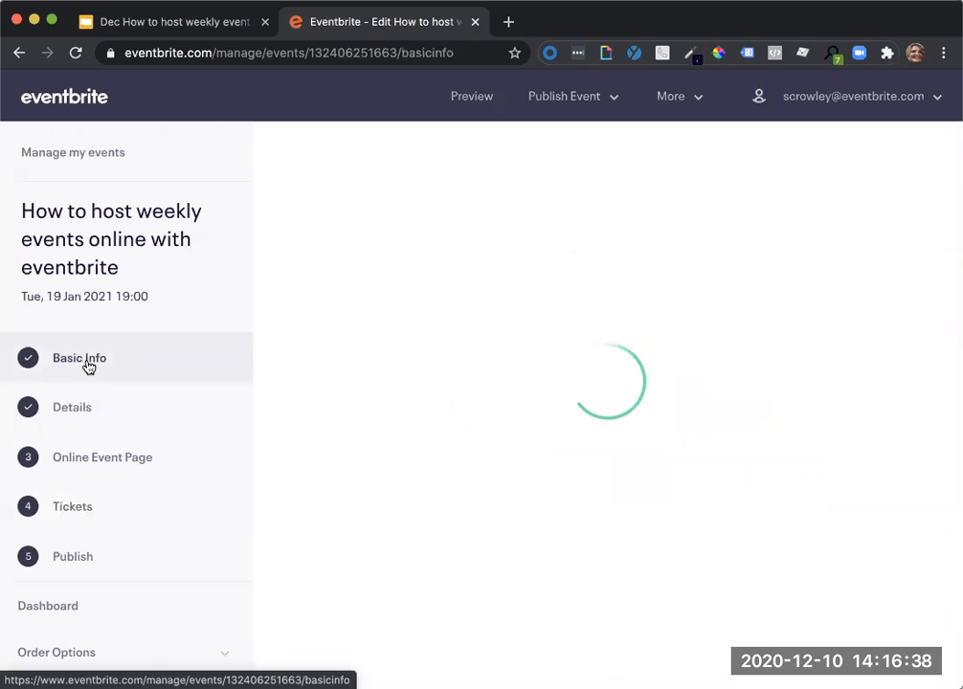
scroll(521, 448, down, 3)
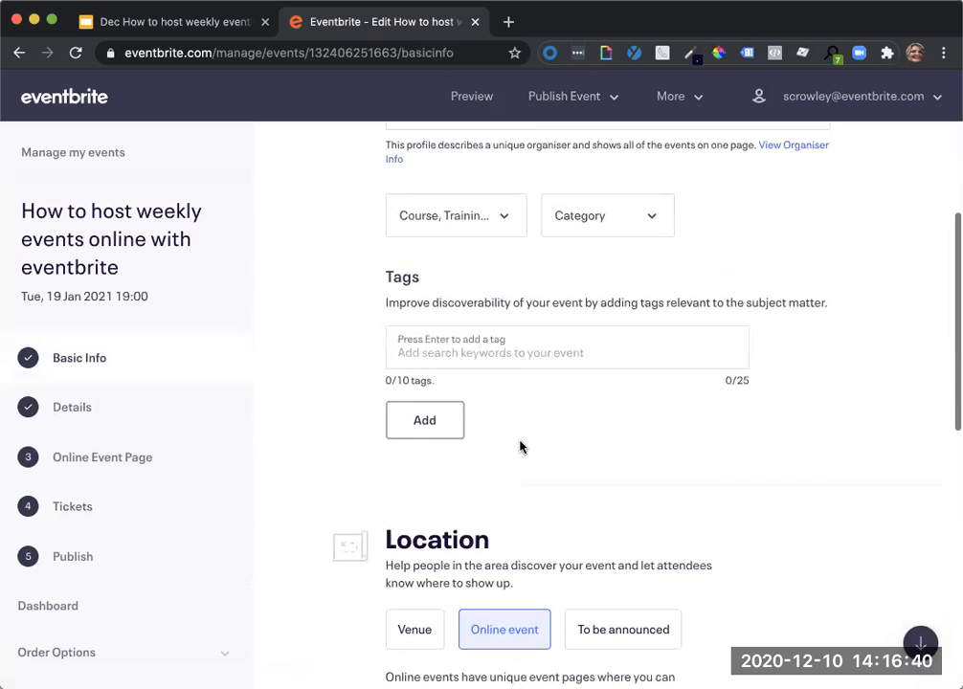
scroll(521, 448, down, 6)
scroll(521, 448, up, 1)
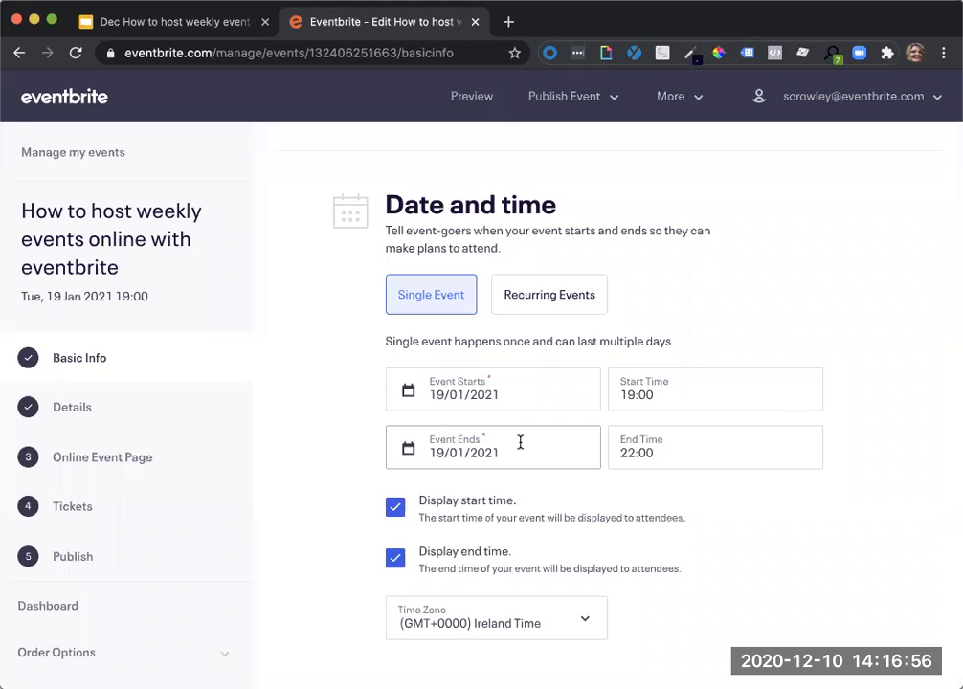
scroll(520, 443, up, 4)
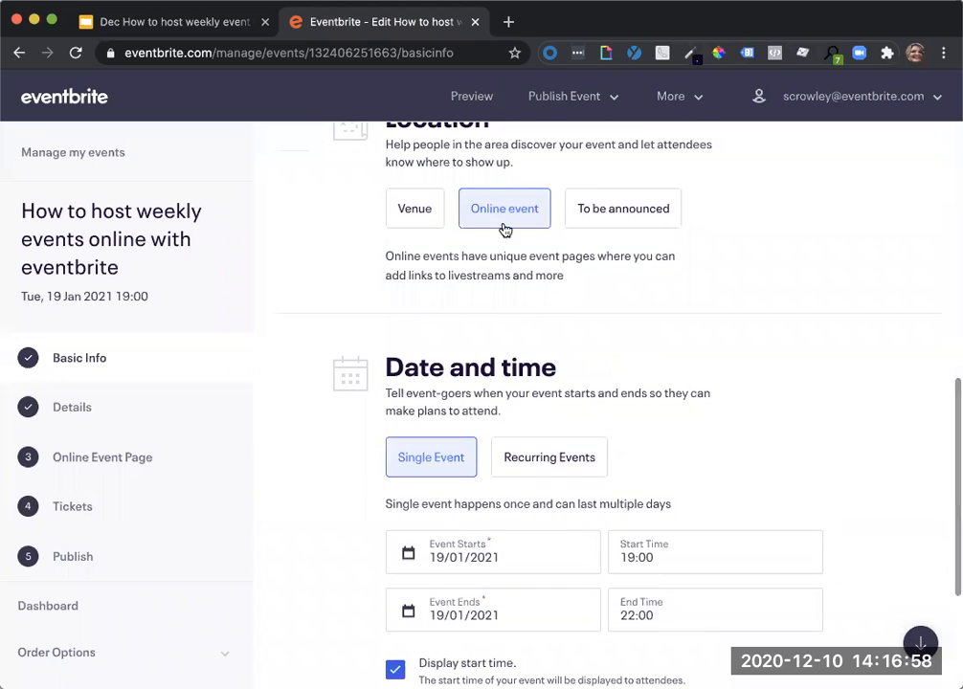
scroll(672, 370, down, 3)
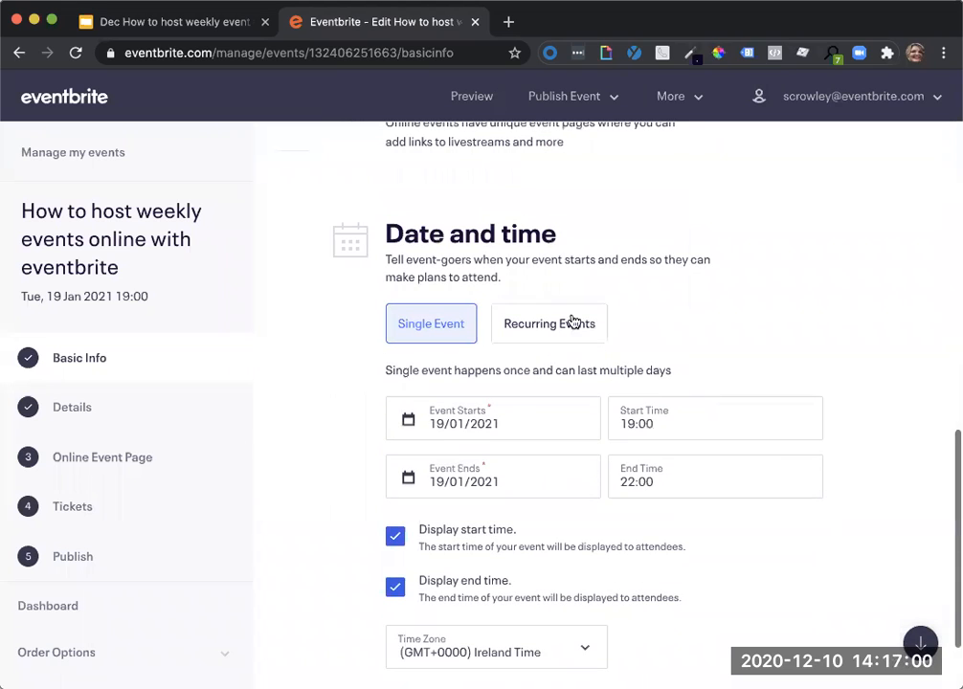
click(567, 329)
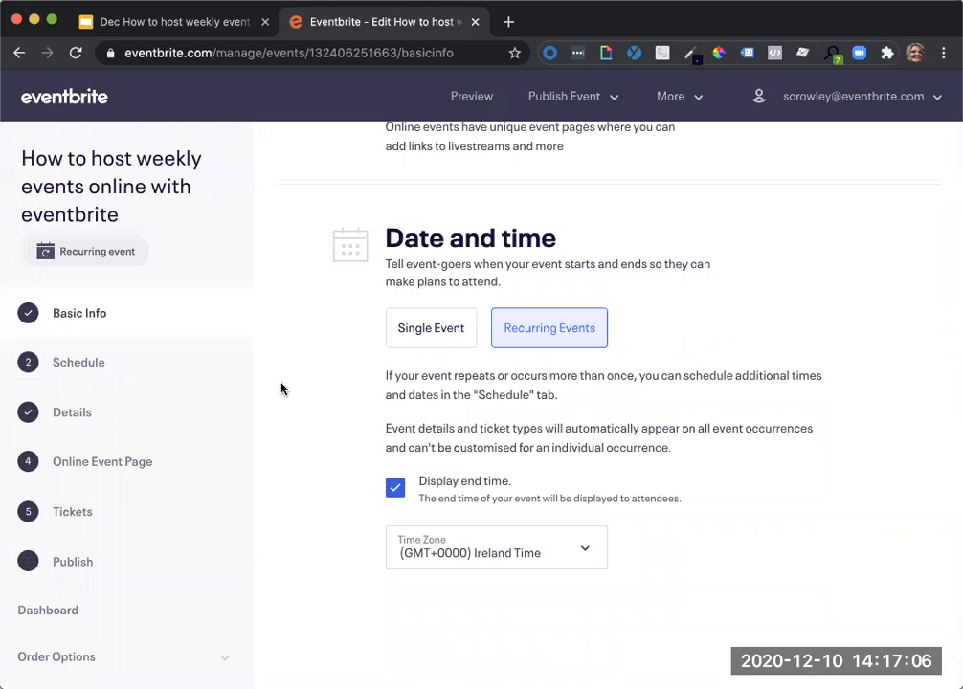
scroll(304, 387, up, 2)
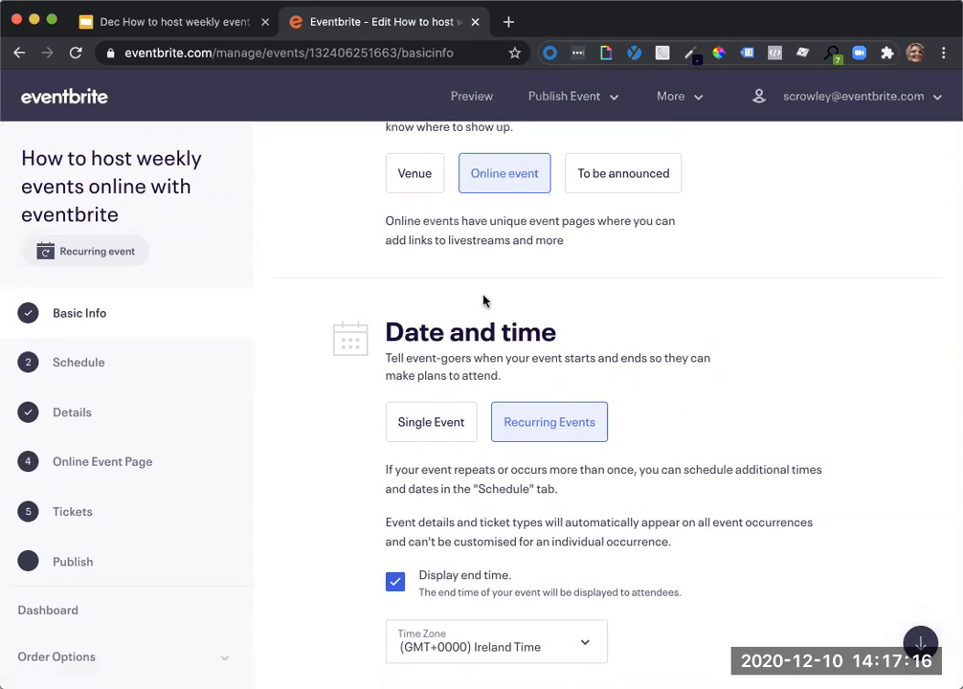
Open the event's schedule and view the calendar by week, by day and again by month.
click(80, 363)
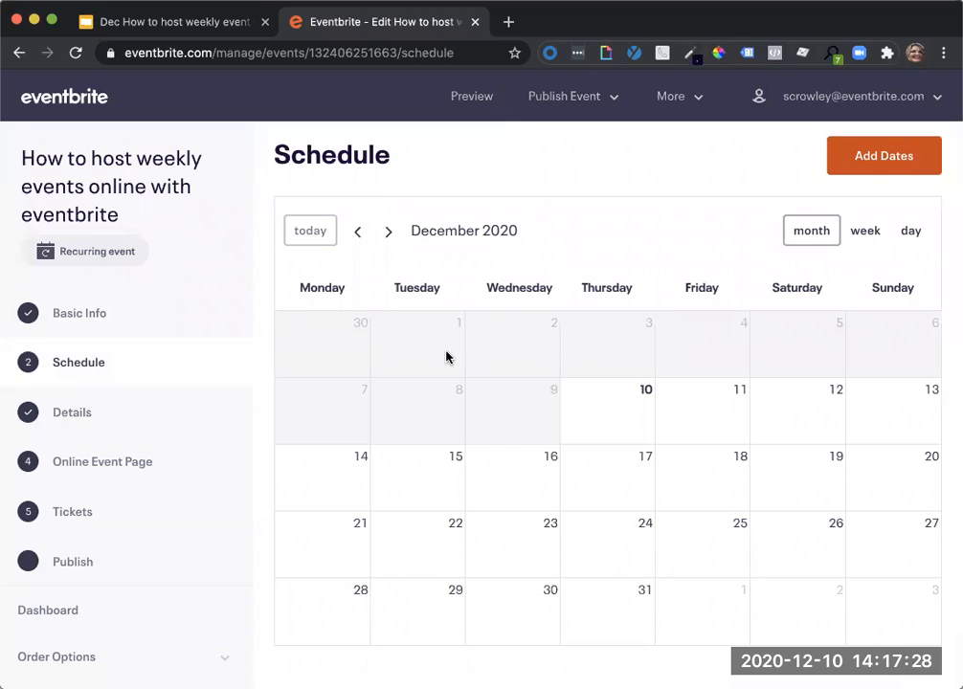
click(863, 239)
click(912, 235)
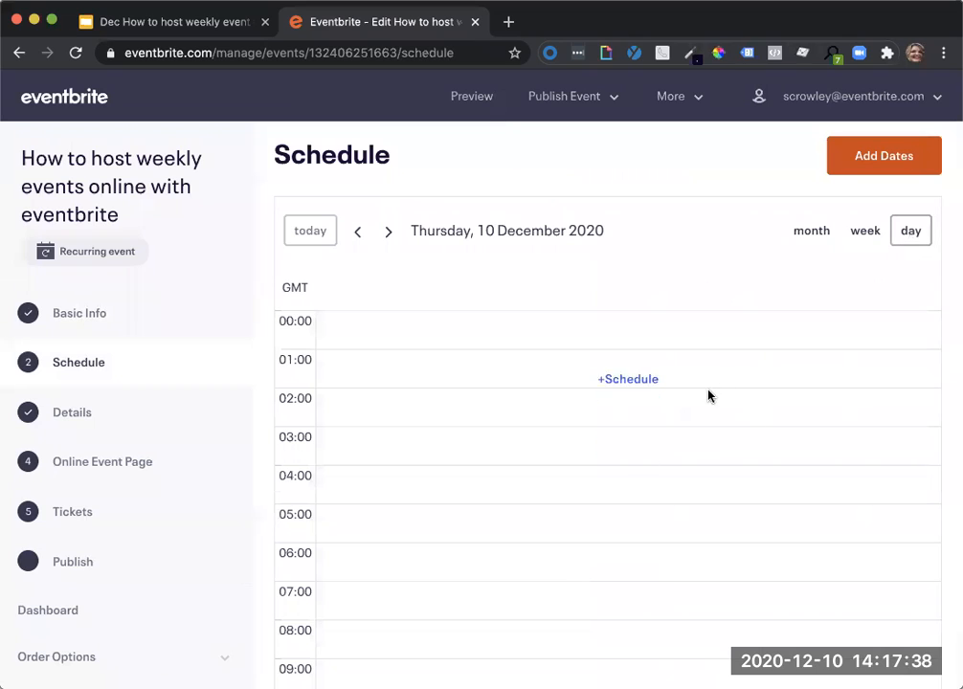
click(810, 238)
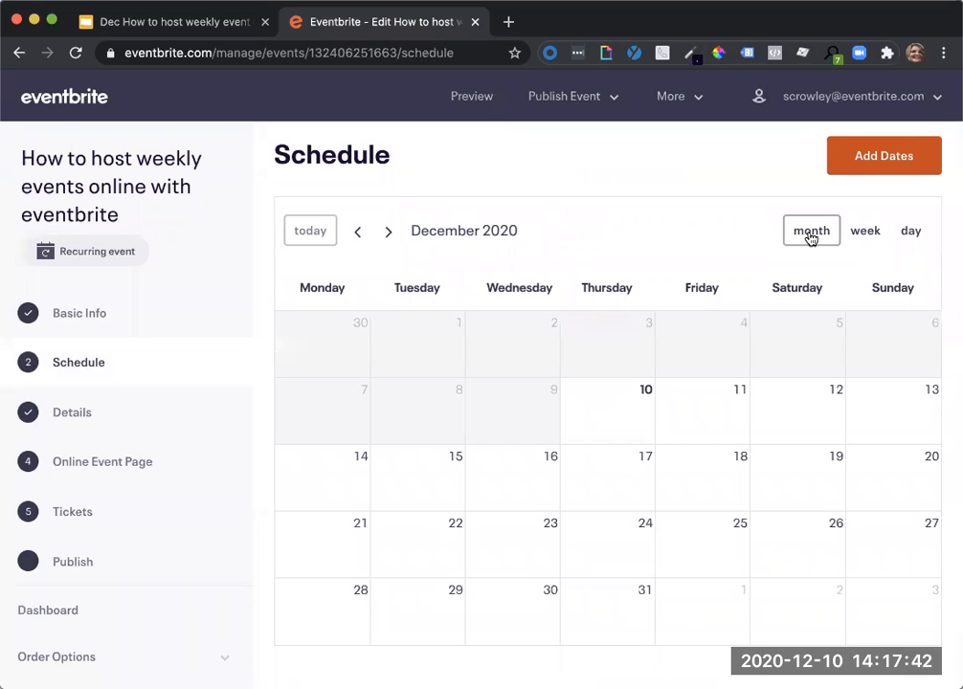
Open the form for adding dates and review its start time choices and recurrence options.
click(856, 168)
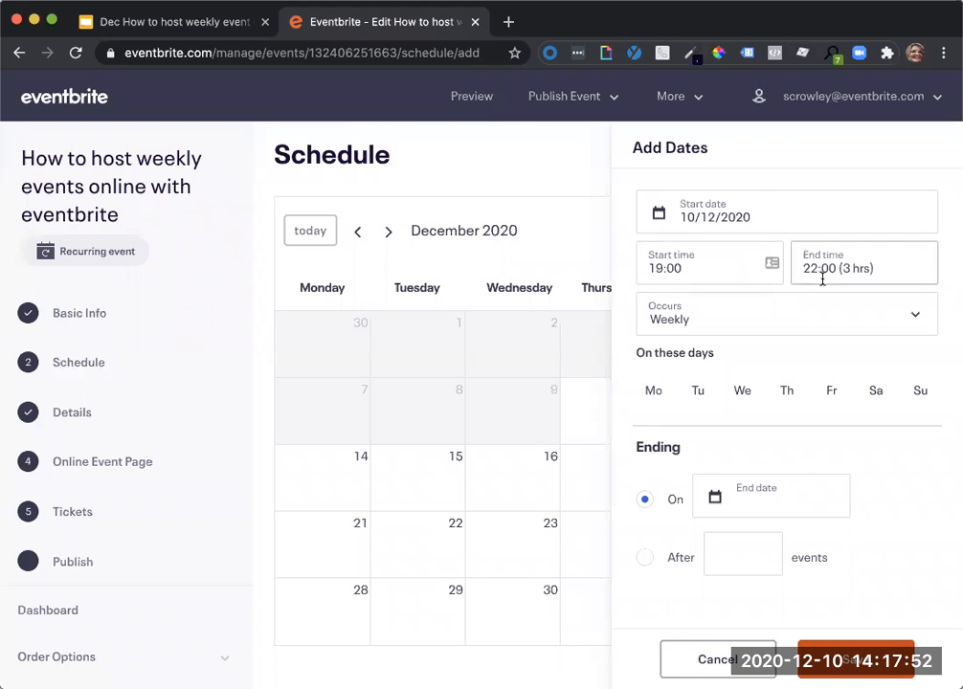
click(724, 271)
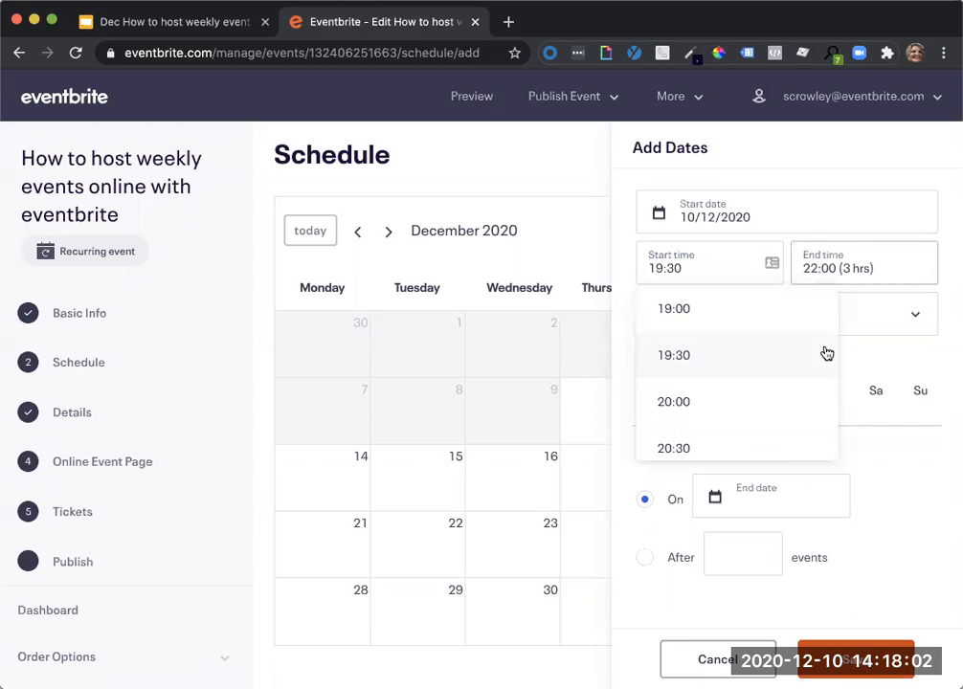
click(911, 328)
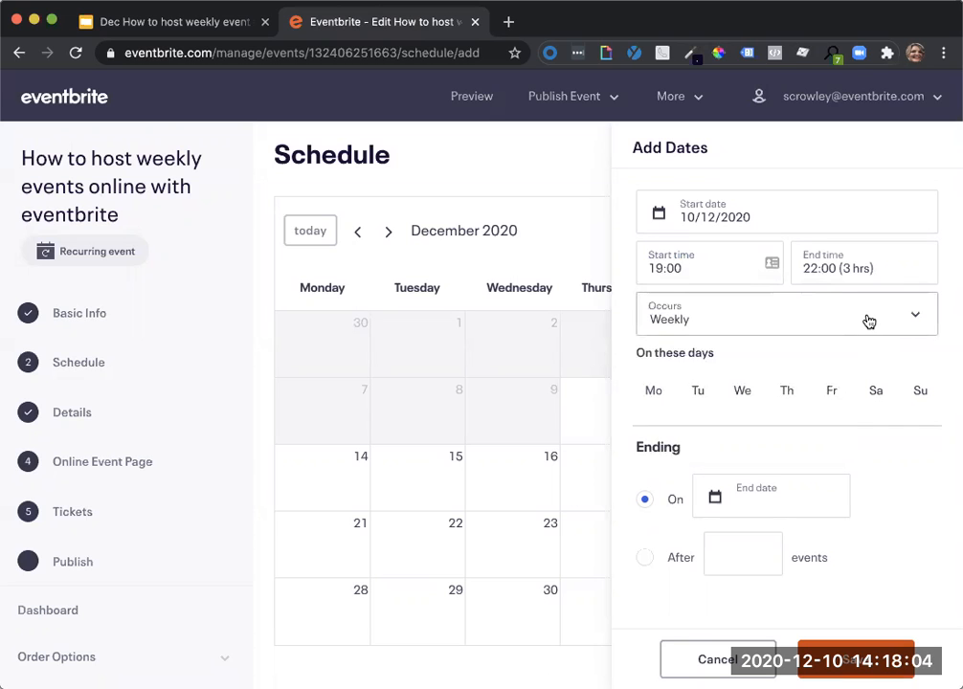
click(868, 321)
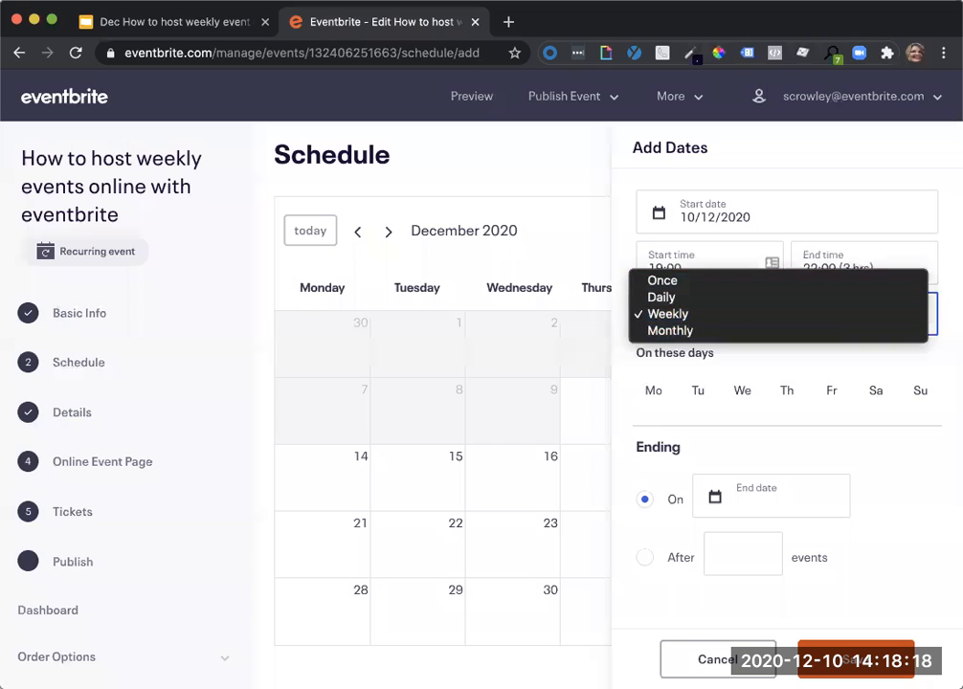
key(Escape)
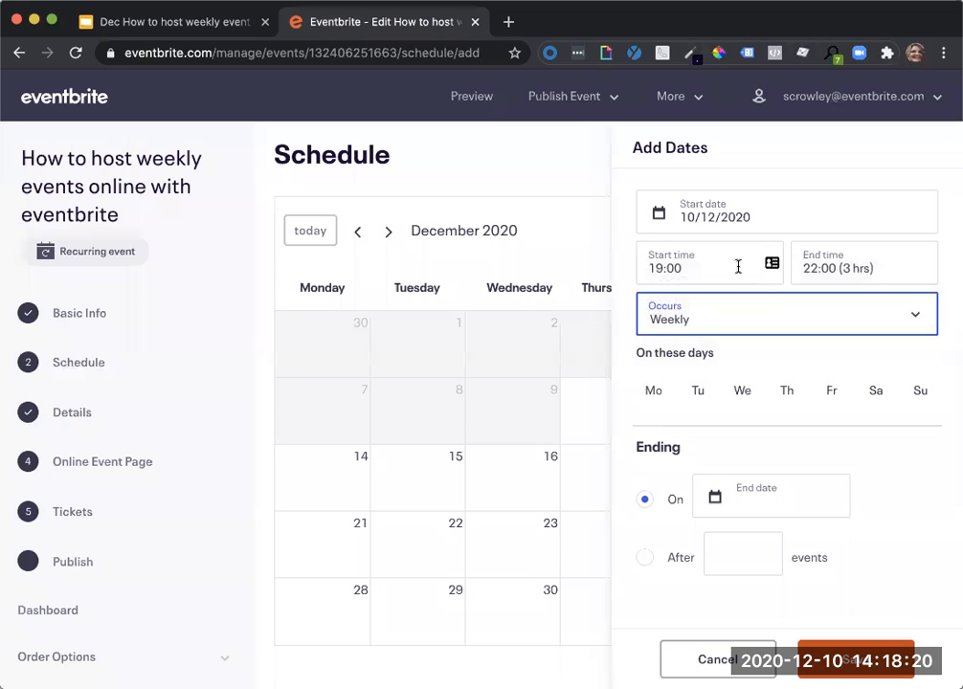
Set the new dates to occur Daily with an end date of 17/01/2021, and save them to the schedule.
click(711, 324)
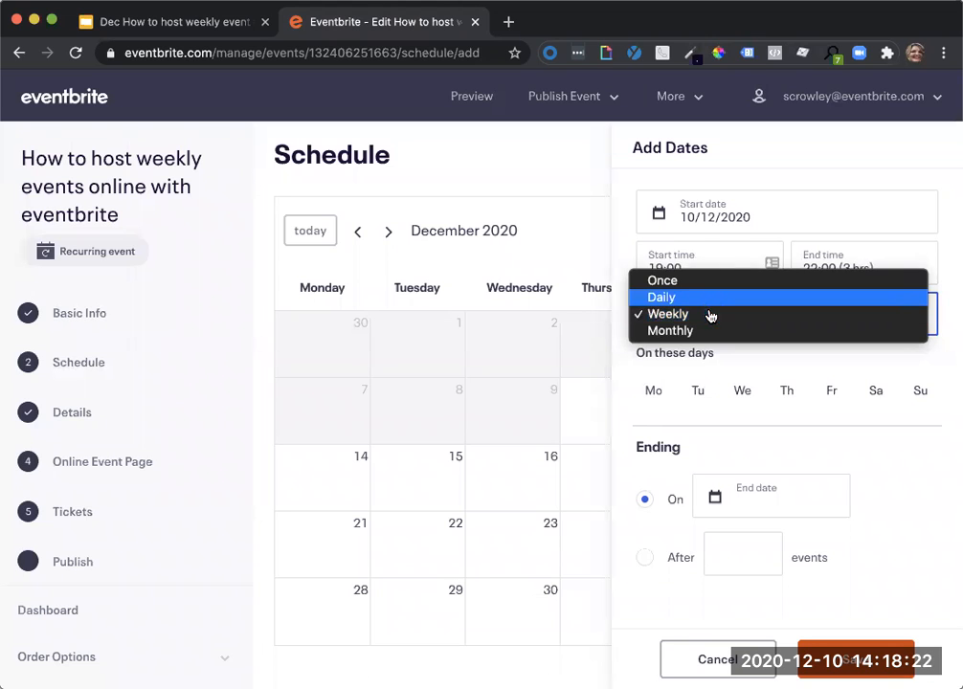
click(705, 300)
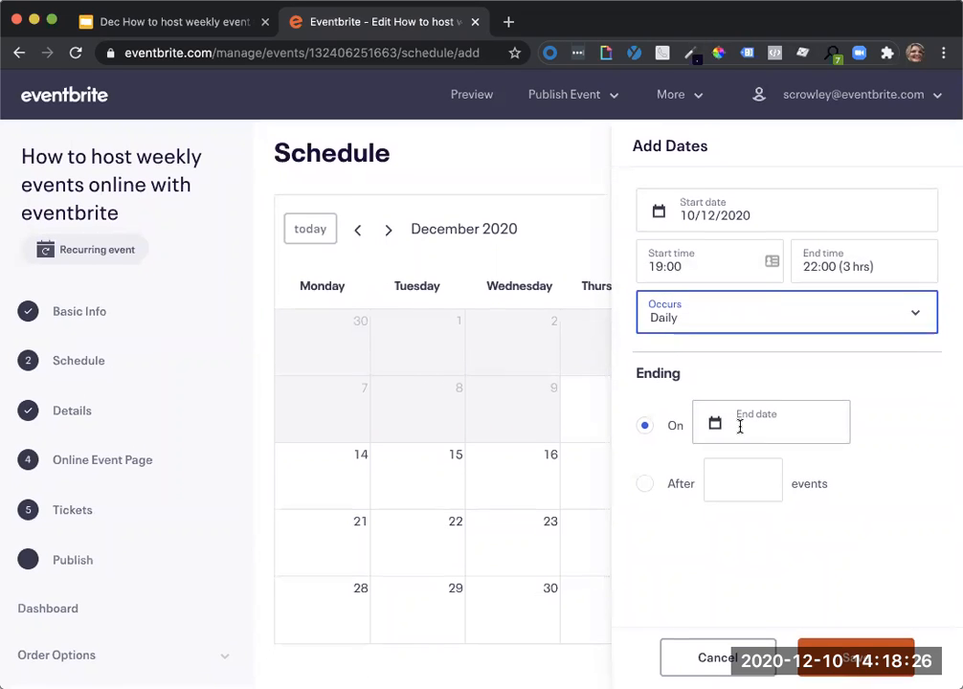
click(748, 428)
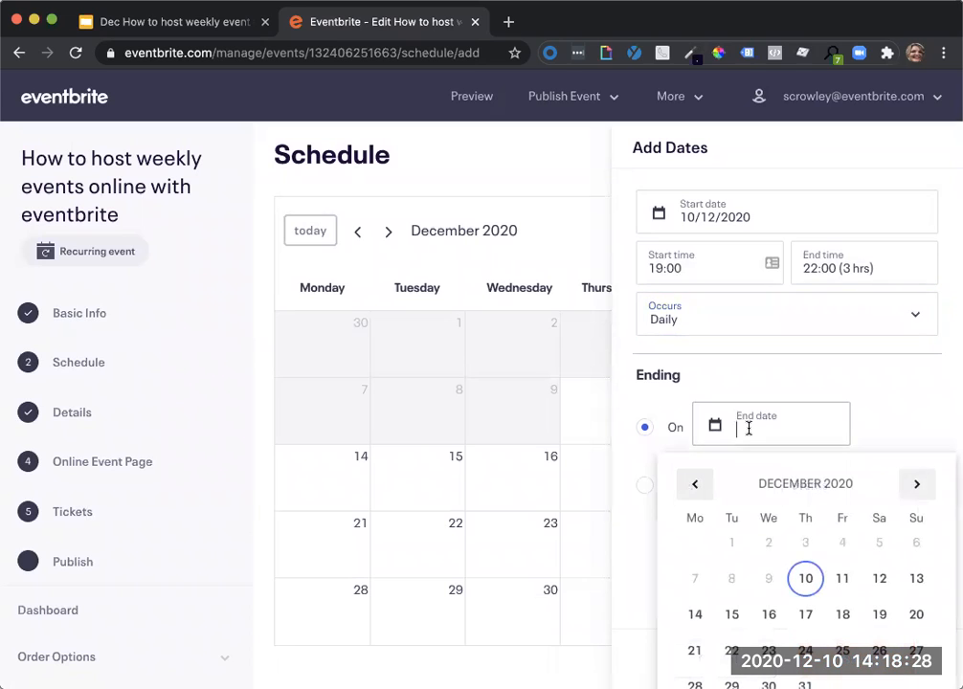
click(912, 488)
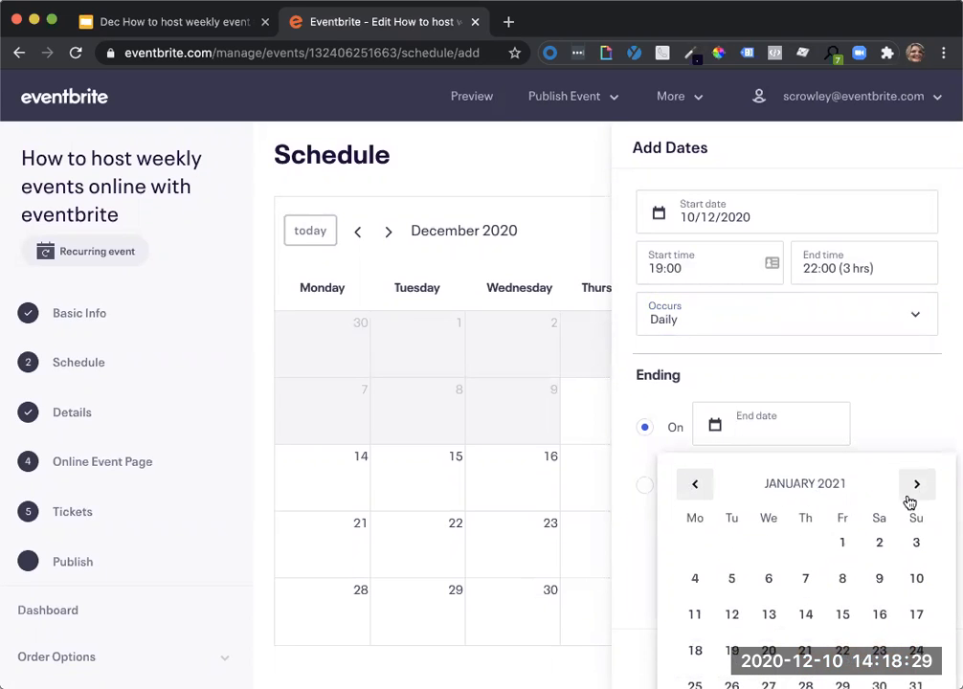
click(915, 615)
click(771, 482)
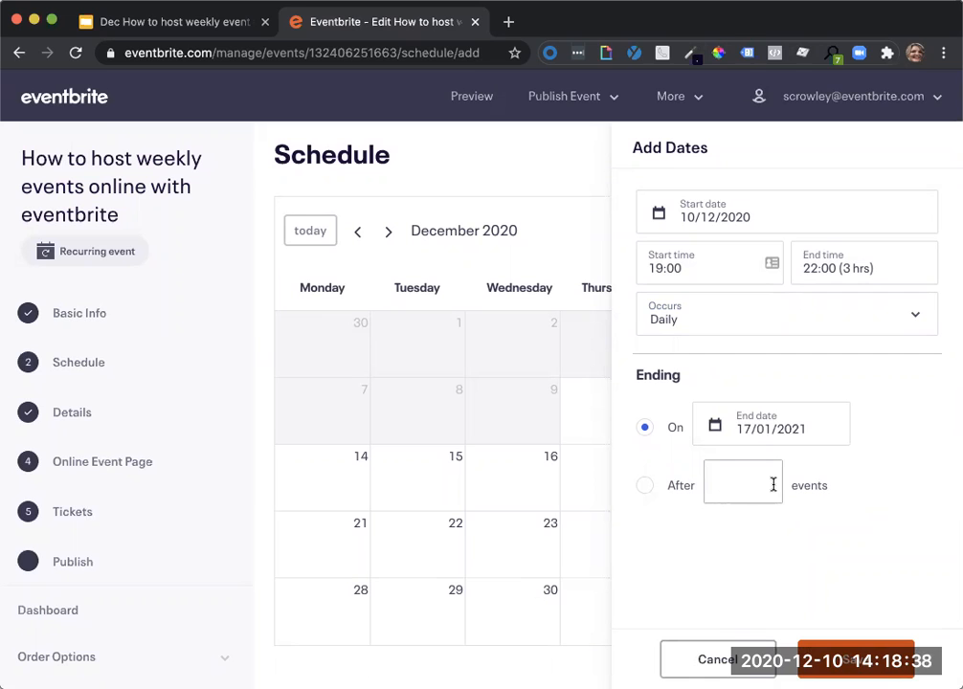
click(876, 651)
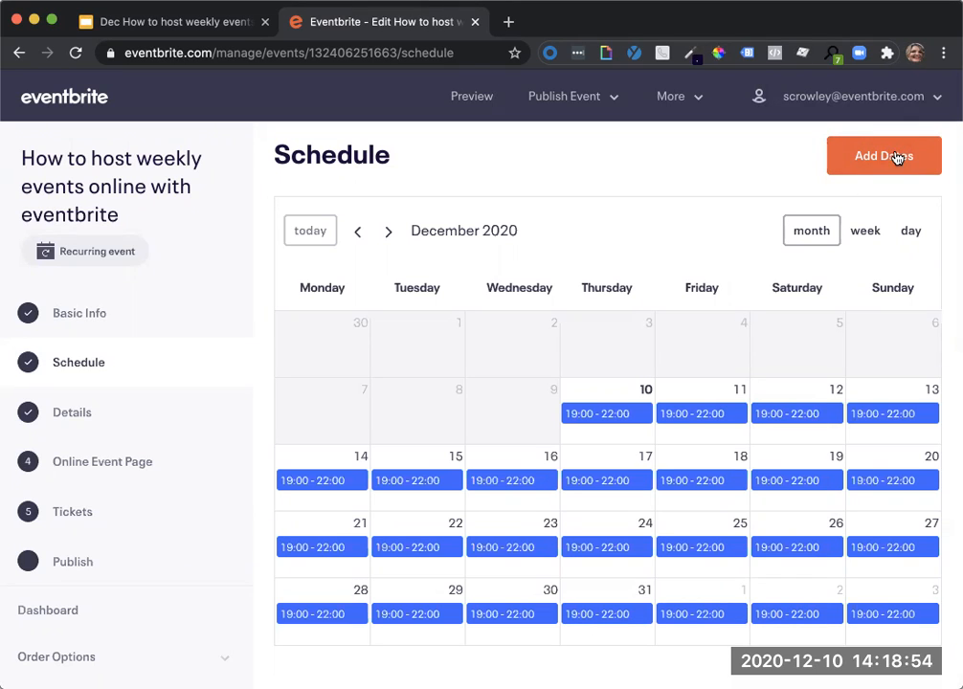
Try to add another scheduled event starting on 13/12/2020 from the calendar and save it.
mouse_move(703, 442)
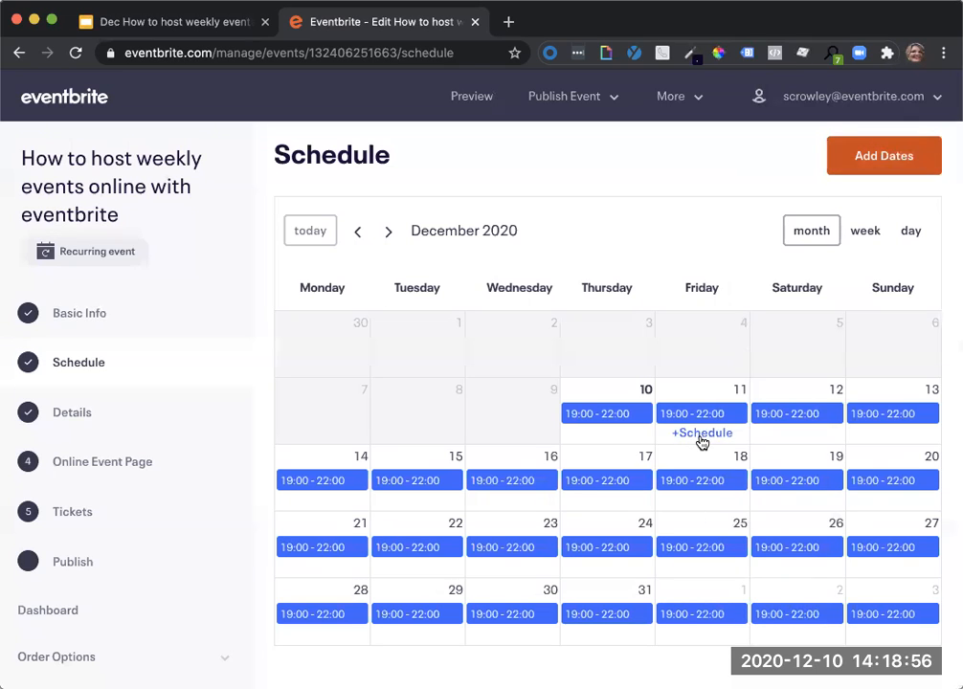
mouse_move(880, 441)
click(880, 436)
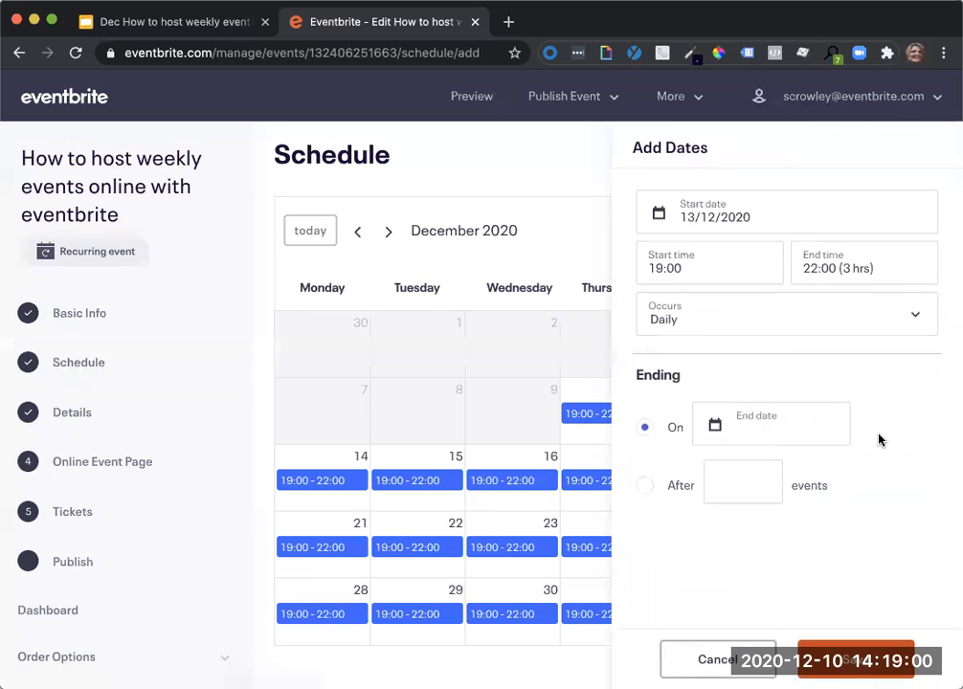
click(795, 324)
click(777, 303)
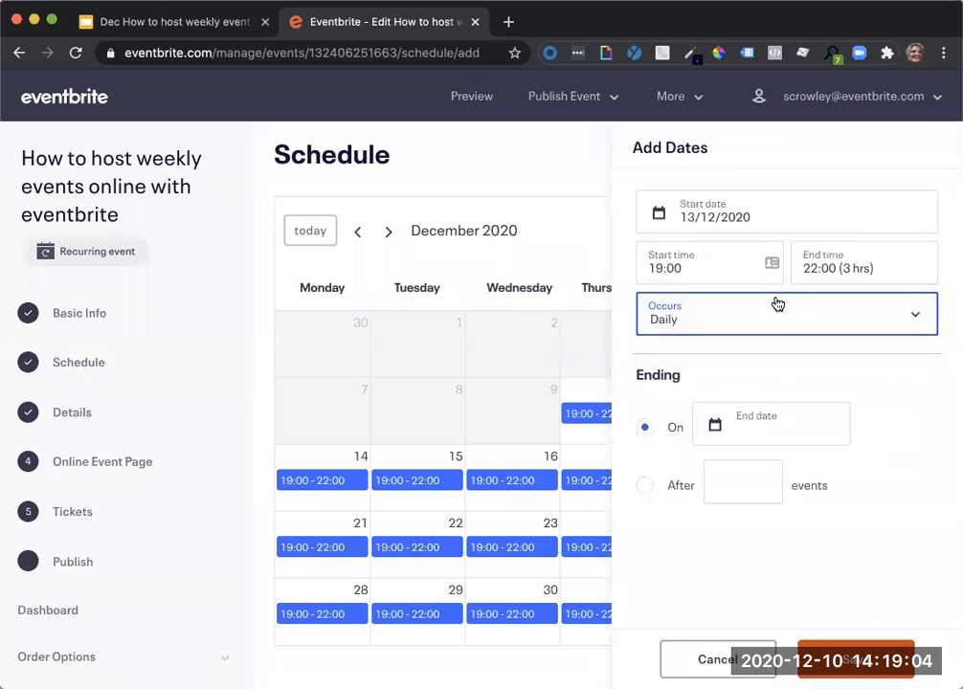
click(865, 670)
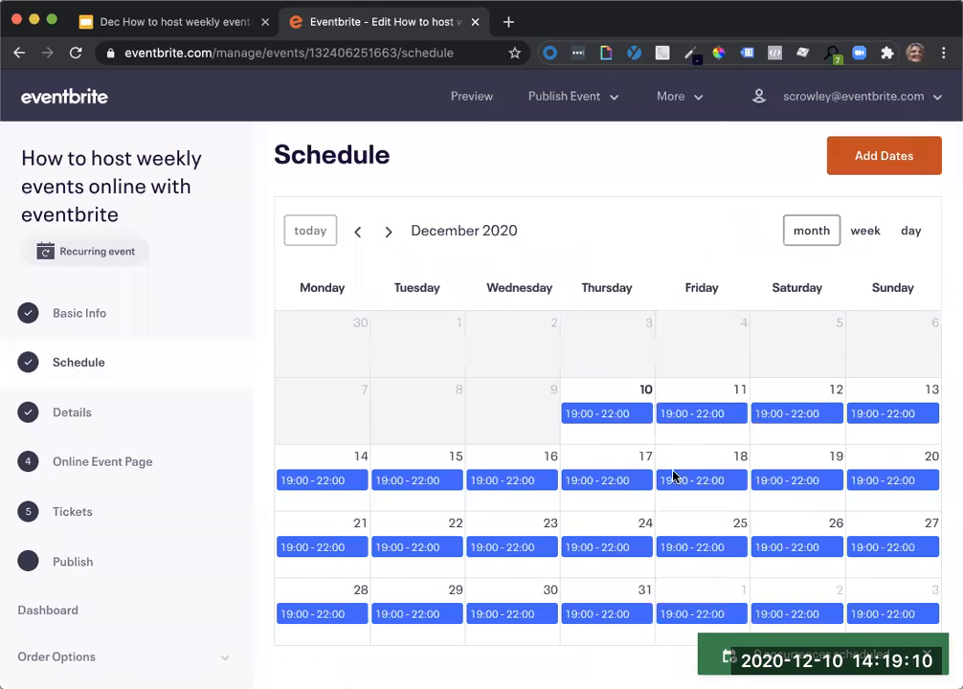
click(382, 50)
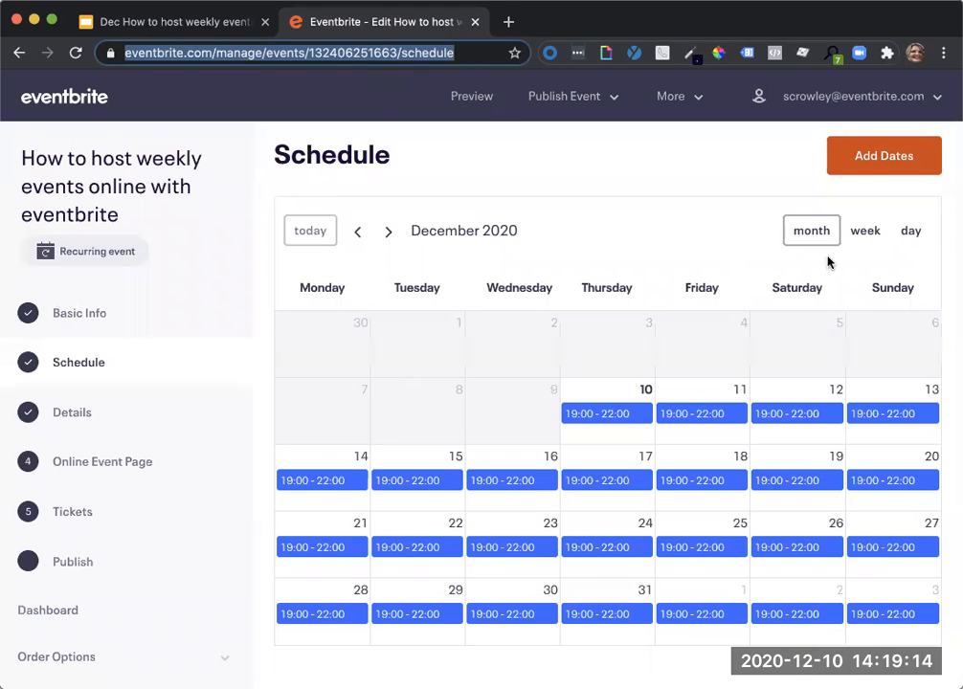
click(857, 233)
click(801, 240)
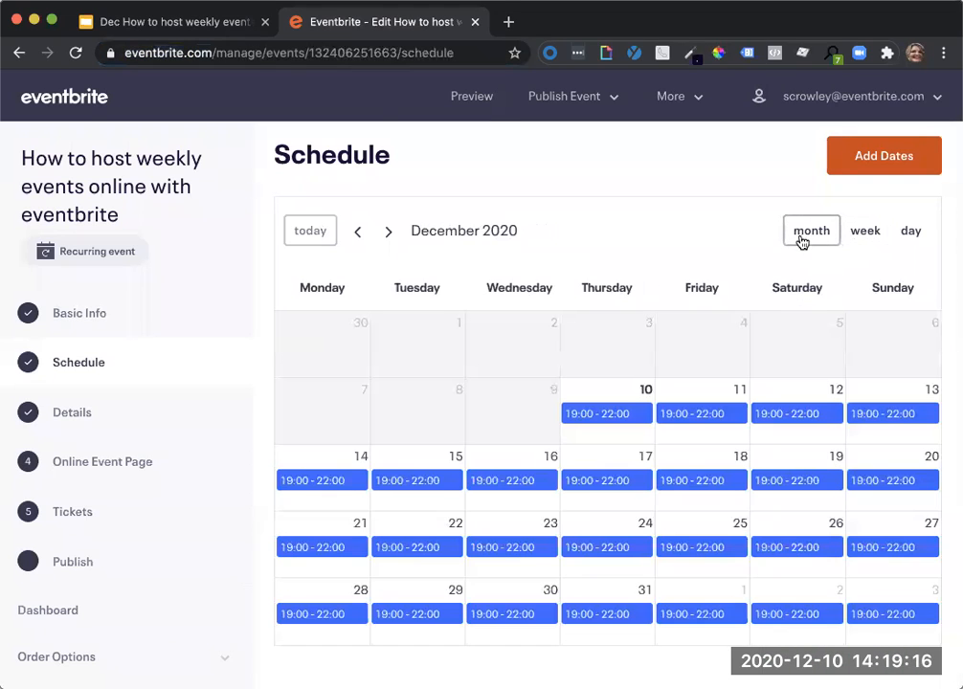
Schedule an additional occurrence on 13/12/2020 with a 16:30 start time, occurring Once, and save it.
scroll(716, 357, down, 1)
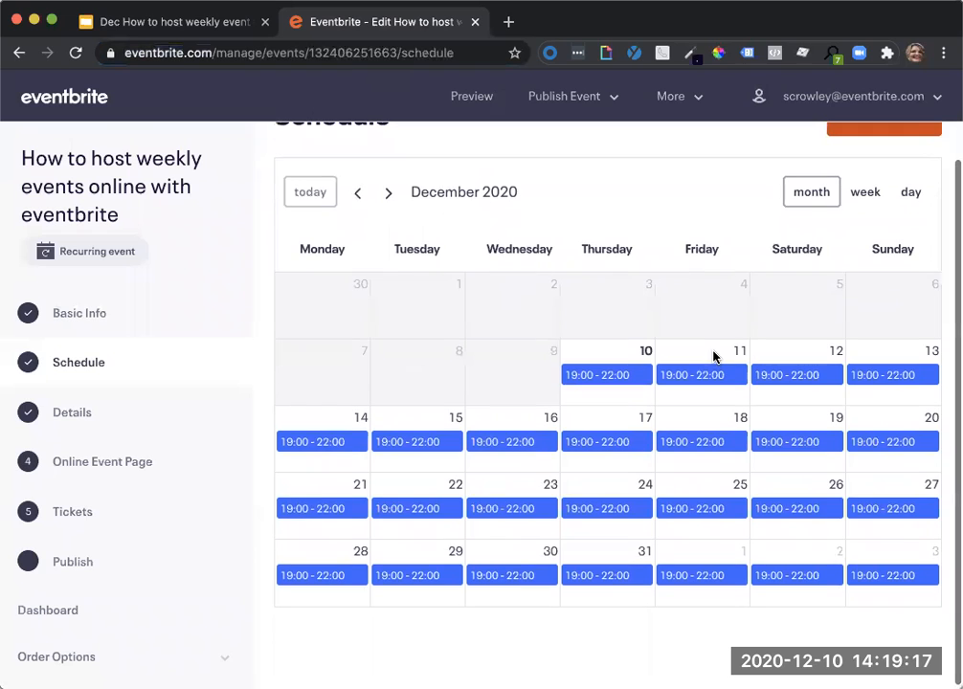
click(871, 396)
click(720, 263)
scroll(705, 326, up, 5)
scroll(705, 333, up, 1)
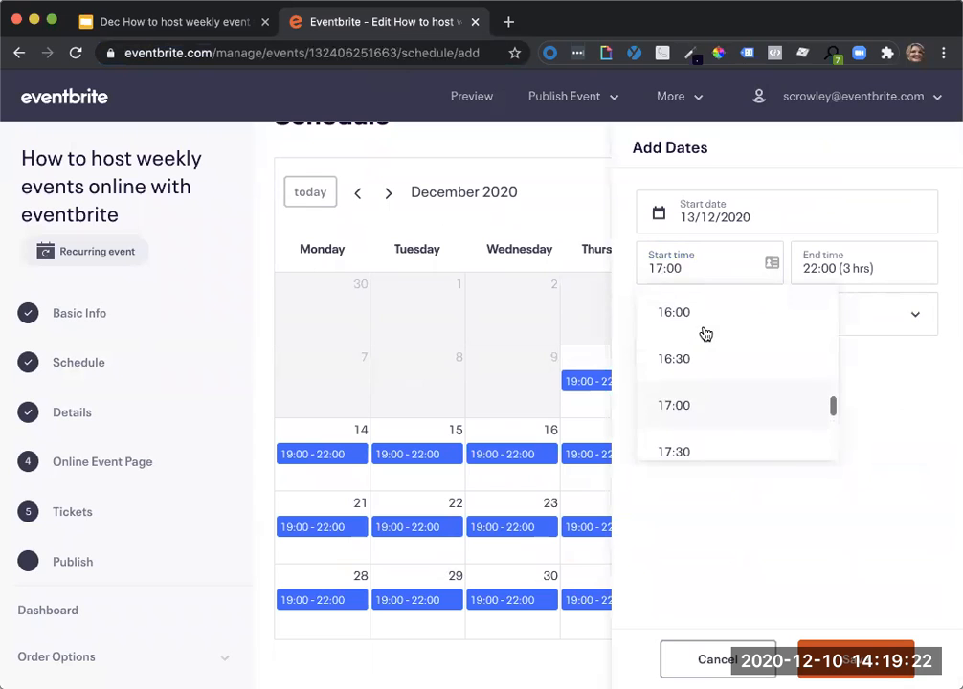
click(702, 359)
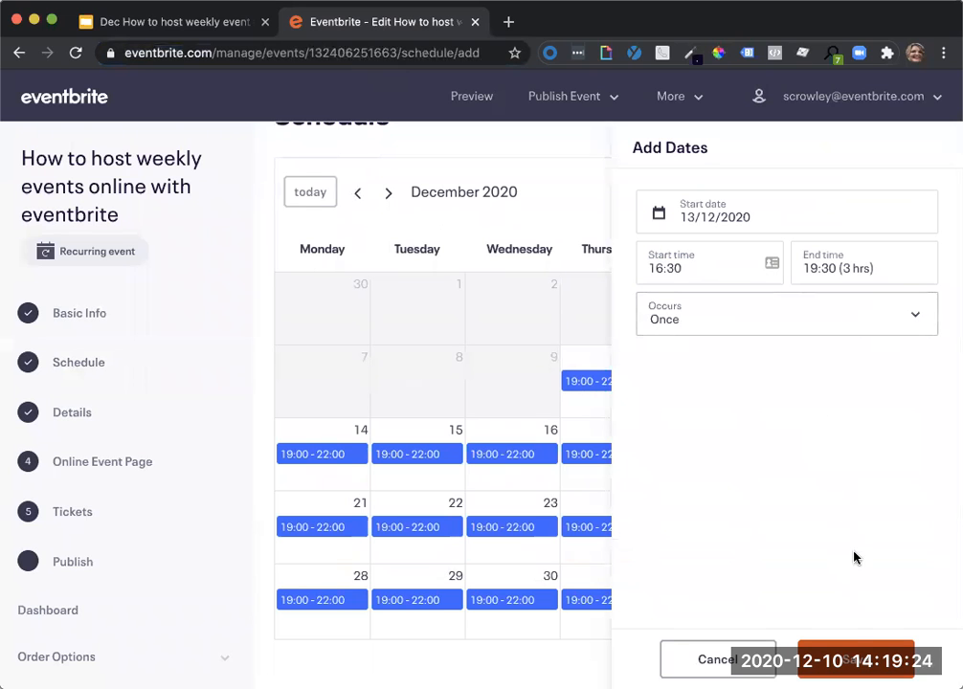
click(855, 659)
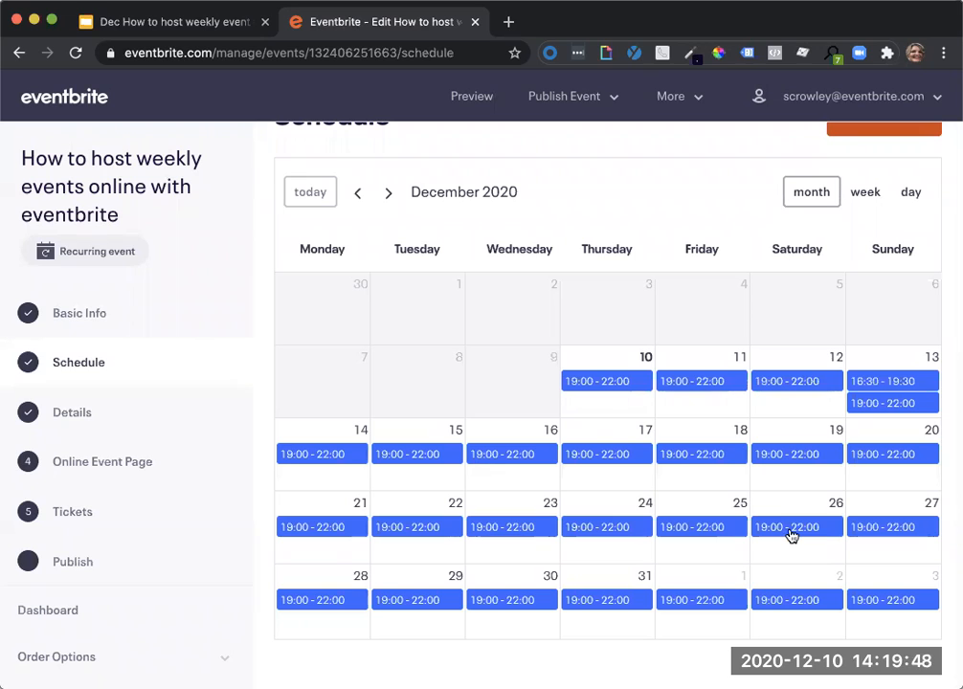
Reschedule the 26 December 2020 occurrence to 30/12/2020, applying the change to this occurrence and following.
click(790, 528)
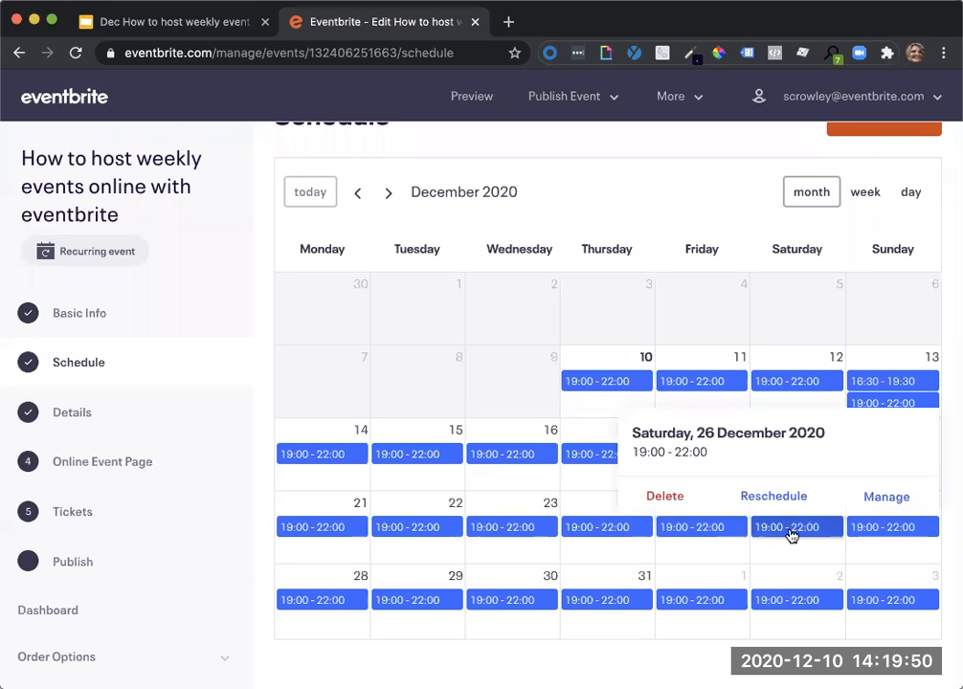
click(761, 499)
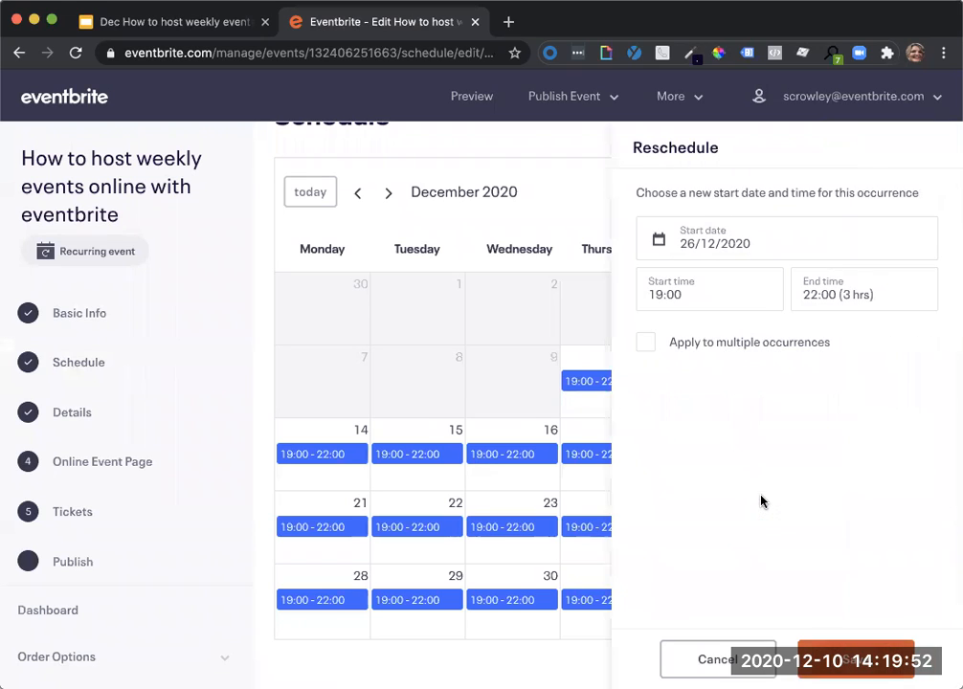
click(756, 241)
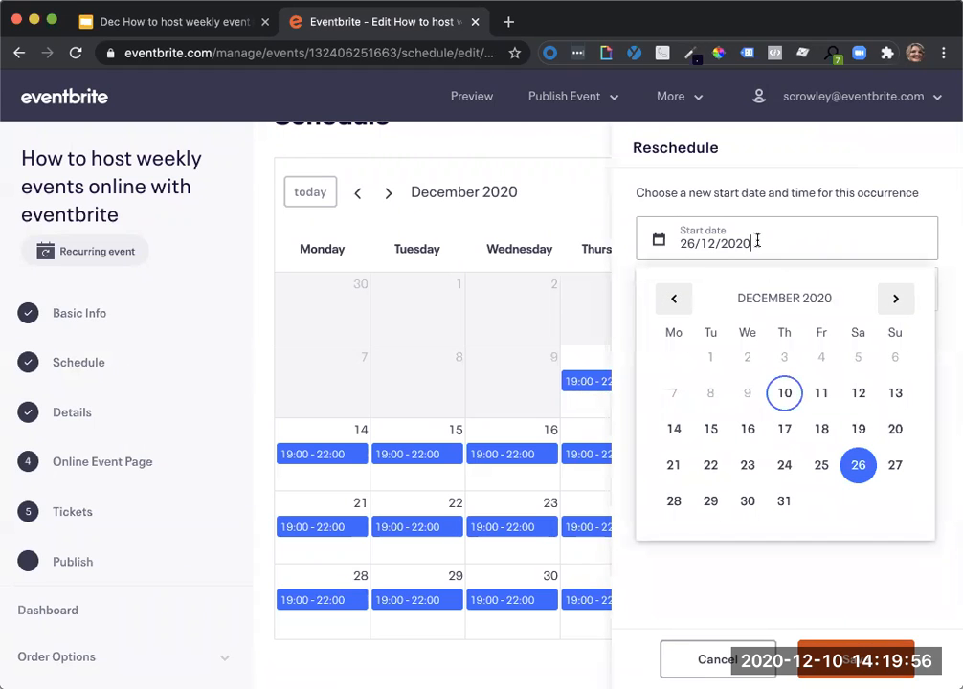
click(748, 503)
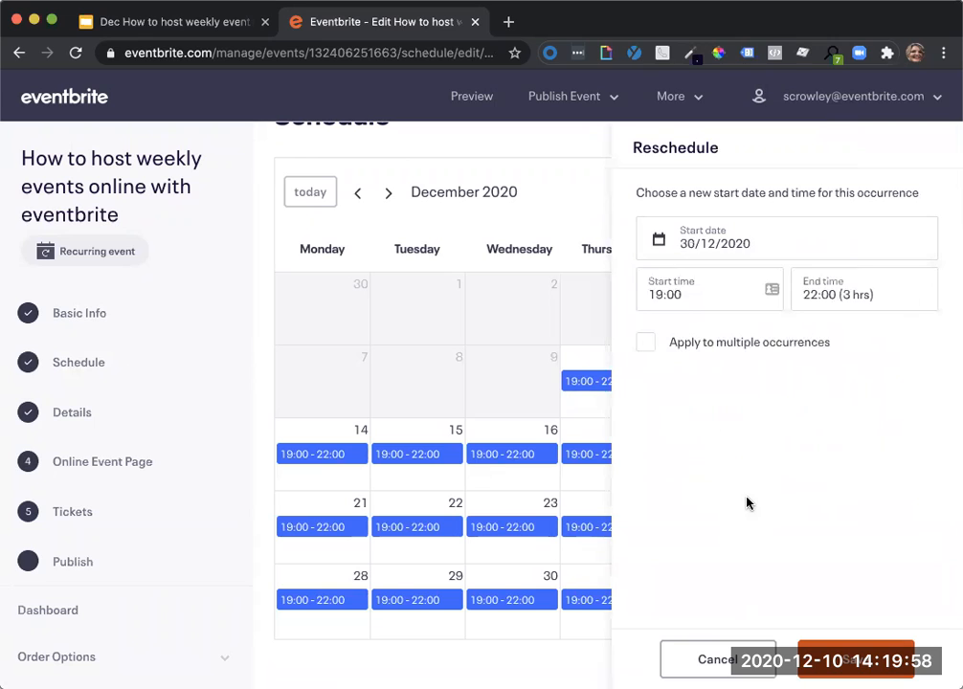
click(647, 350)
click(847, 658)
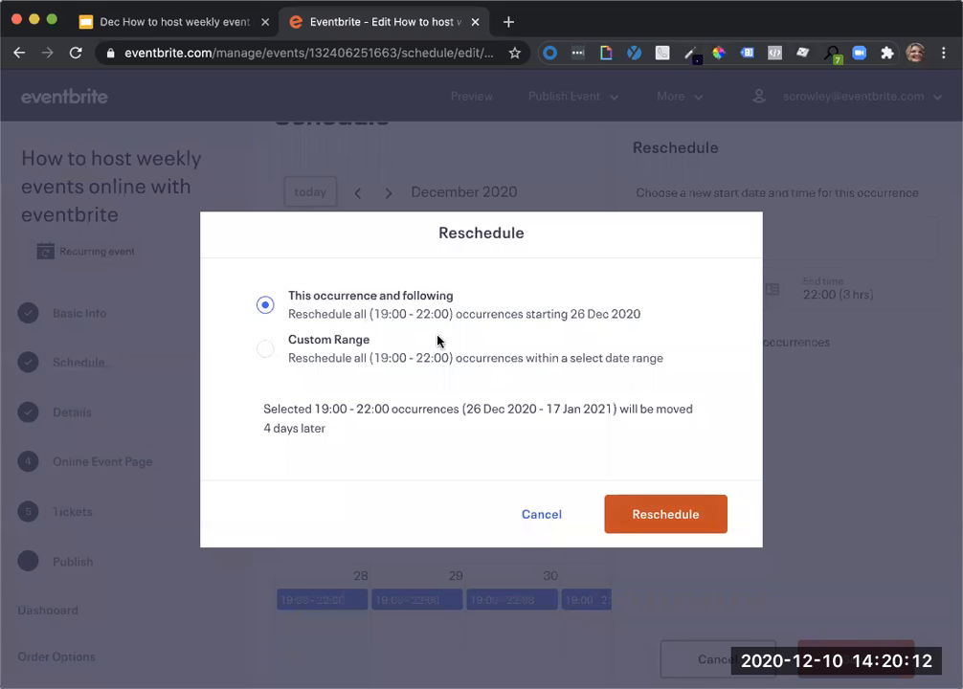
click(675, 518)
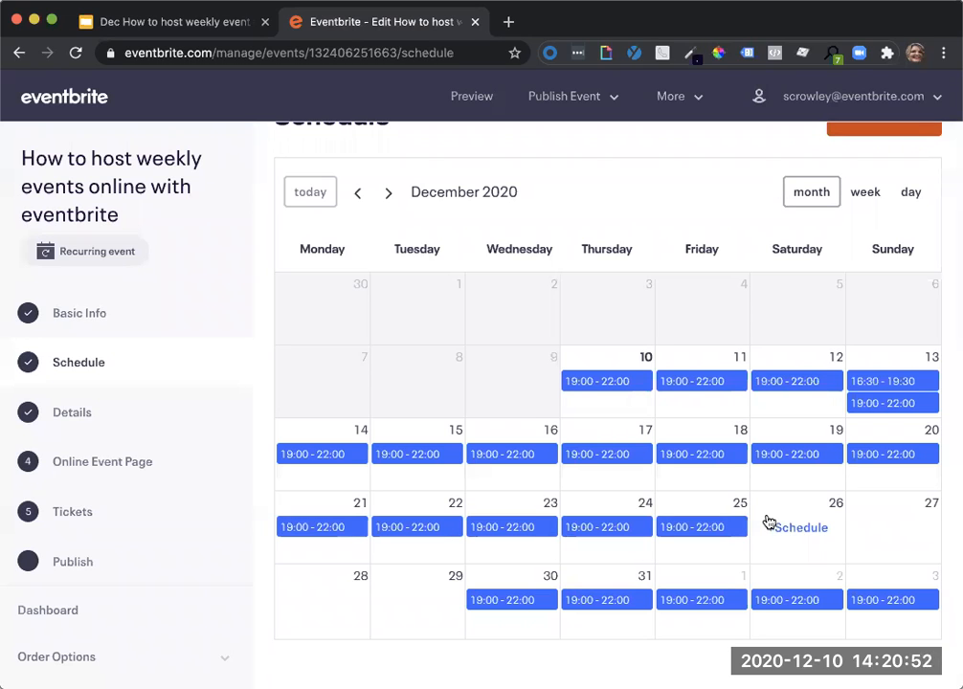
View the options available for the 25 December 2020 occurrence, close them, and look over the December schedule.
click(713, 528)
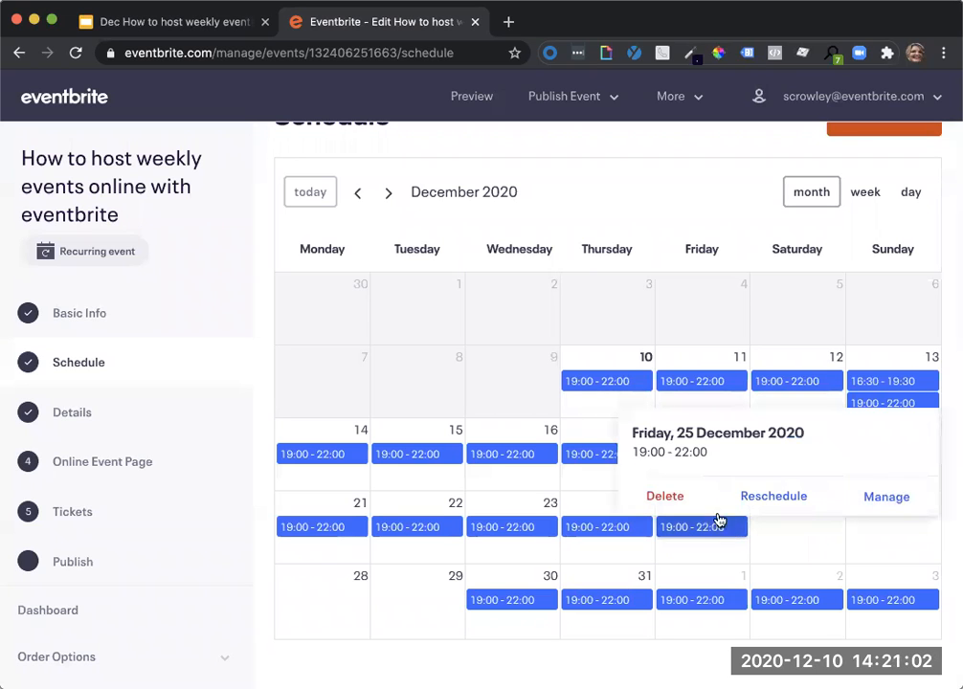
click(648, 195)
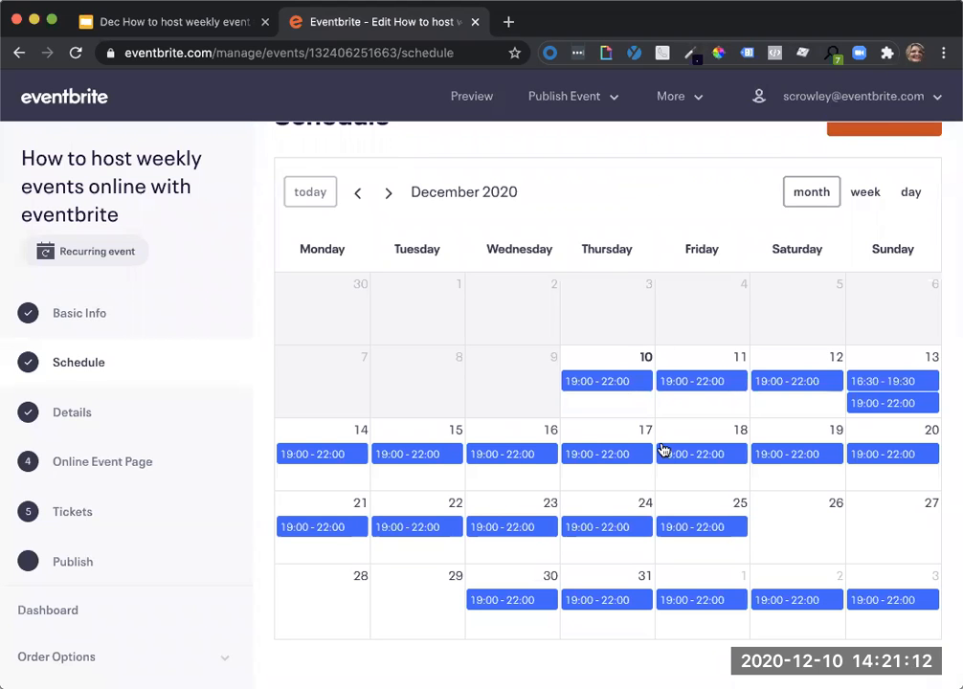
scroll(664, 449, up, 1)
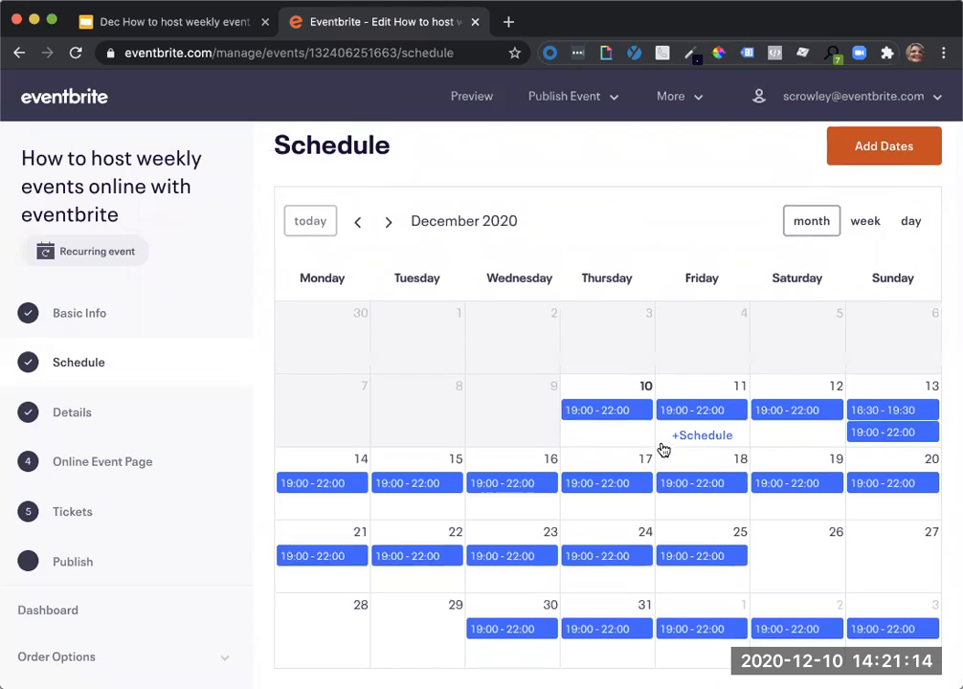
scroll(663, 448, down, 1)
scroll(426, 386, down, 1)
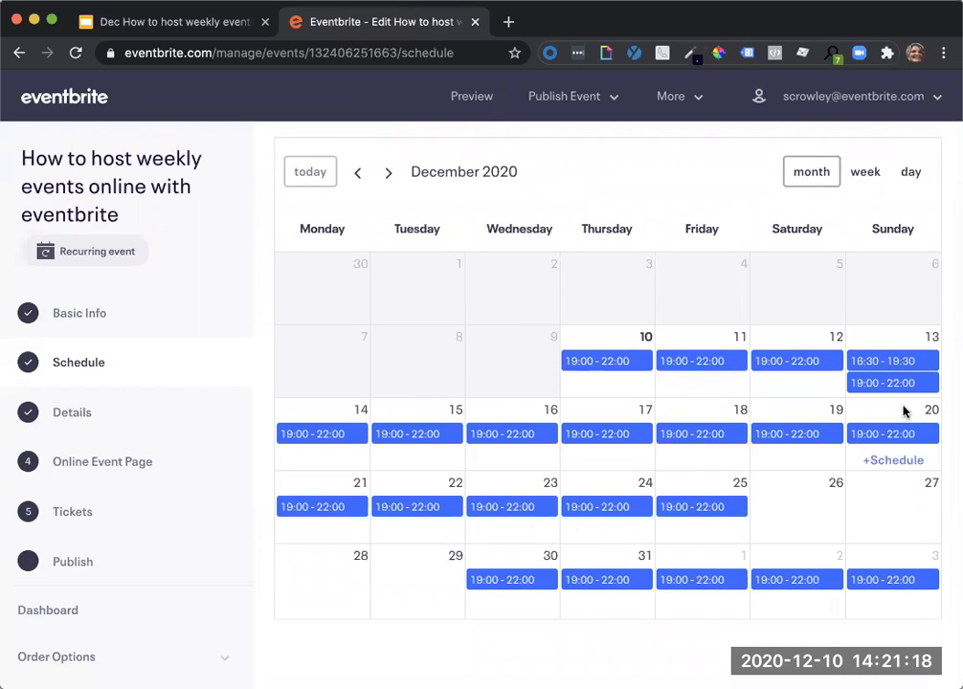
mouse_move(894, 417)
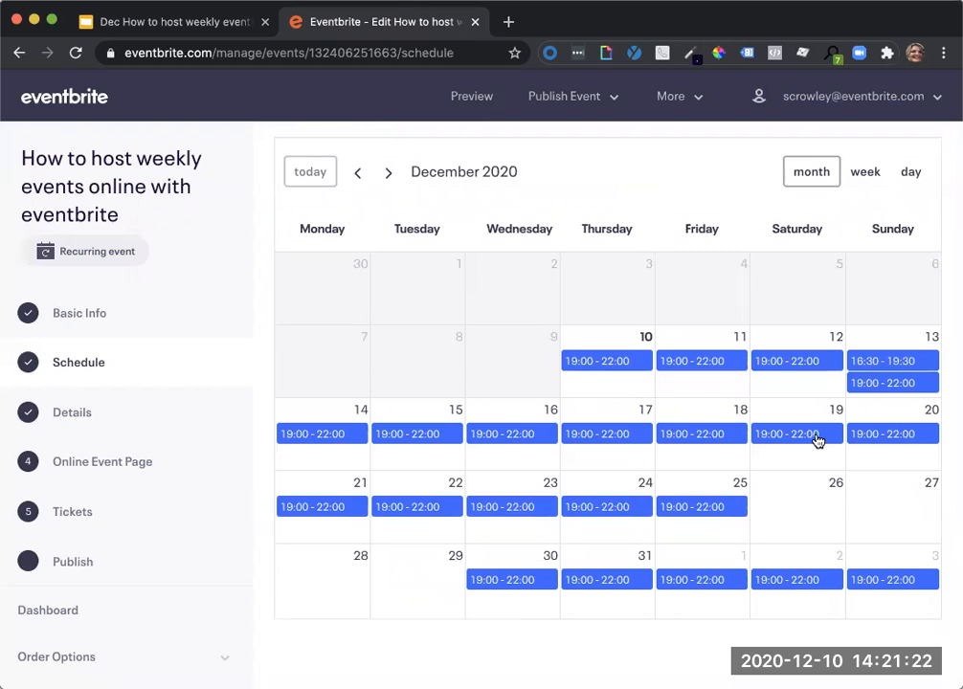
scroll(816, 439, down, 1)
scroll(816, 439, up, 3)
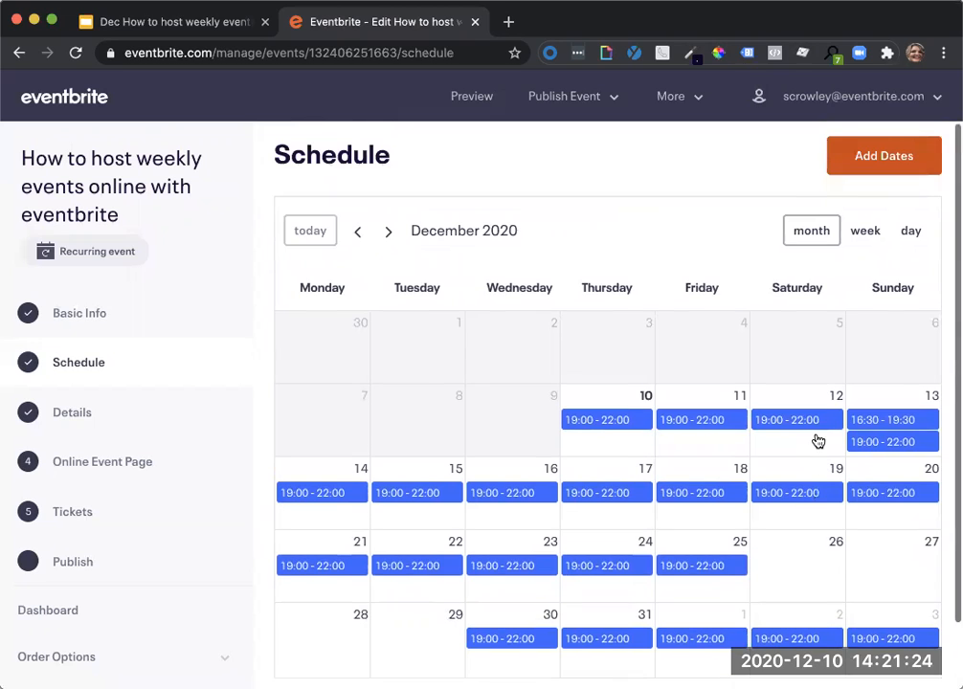
Open the event's details and review its main image, summary and description.
click(67, 413)
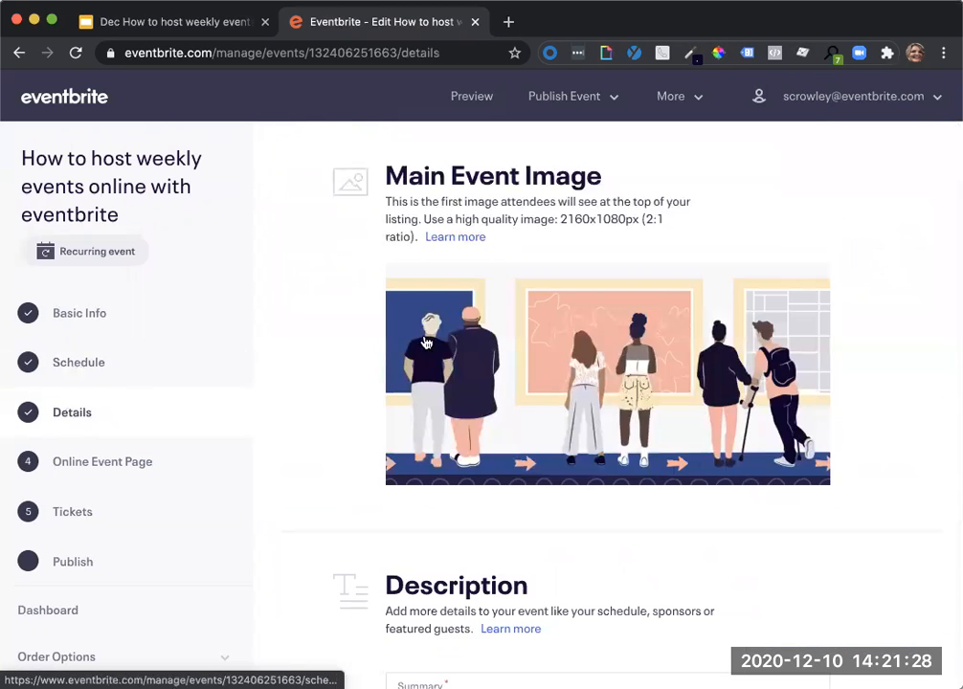
scroll(371, 445, down, 3)
scroll(370, 446, down, 5)
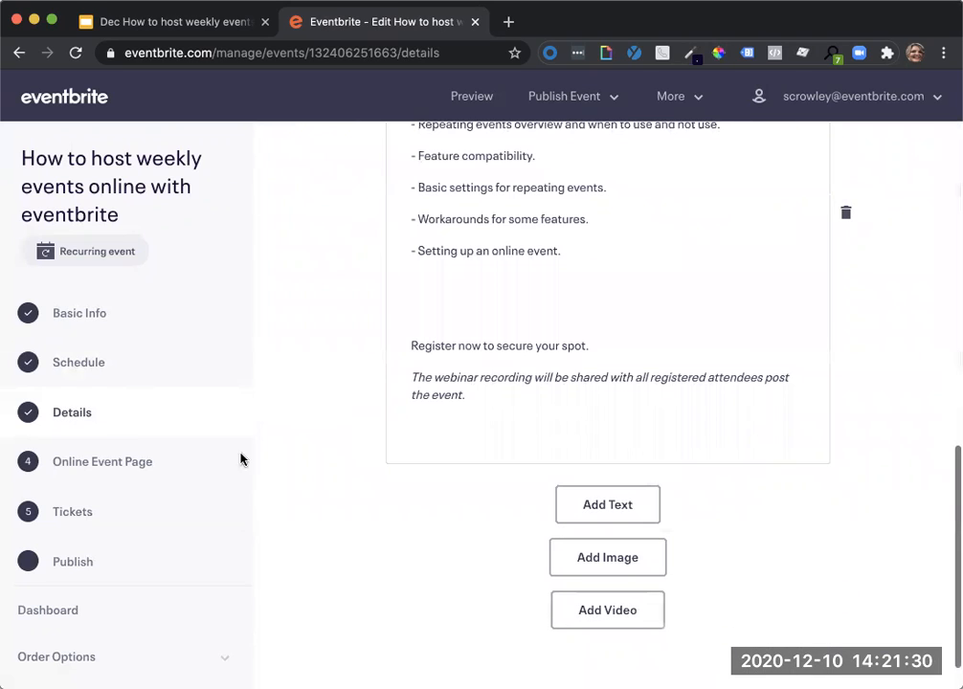
Add a Webinar to the online event page and upload the gallery illustration as its preview image.
click(93, 465)
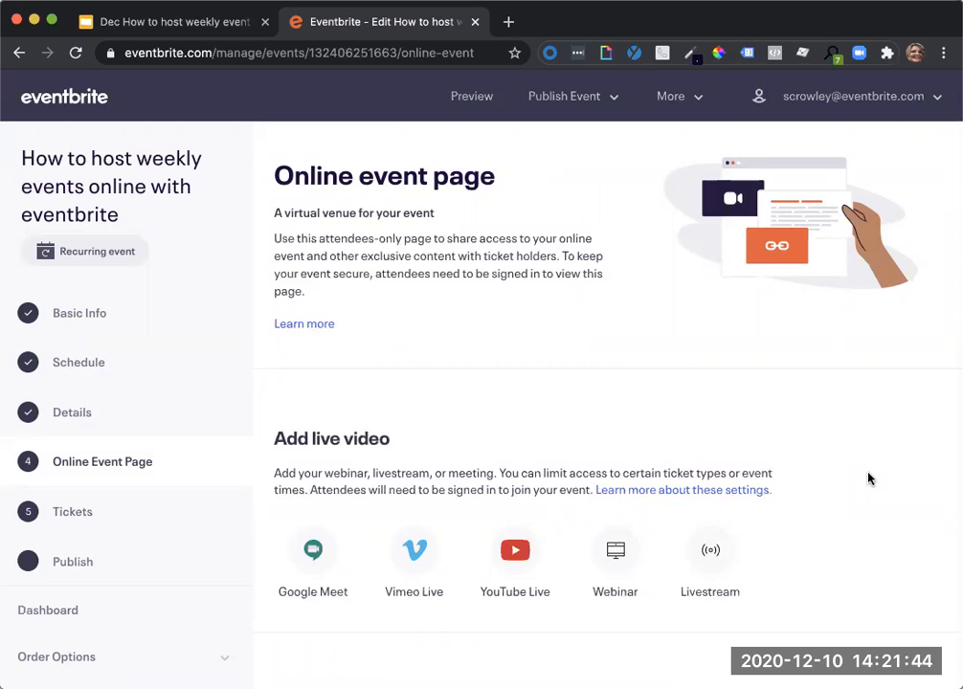
scroll(869, 478, down, 3)
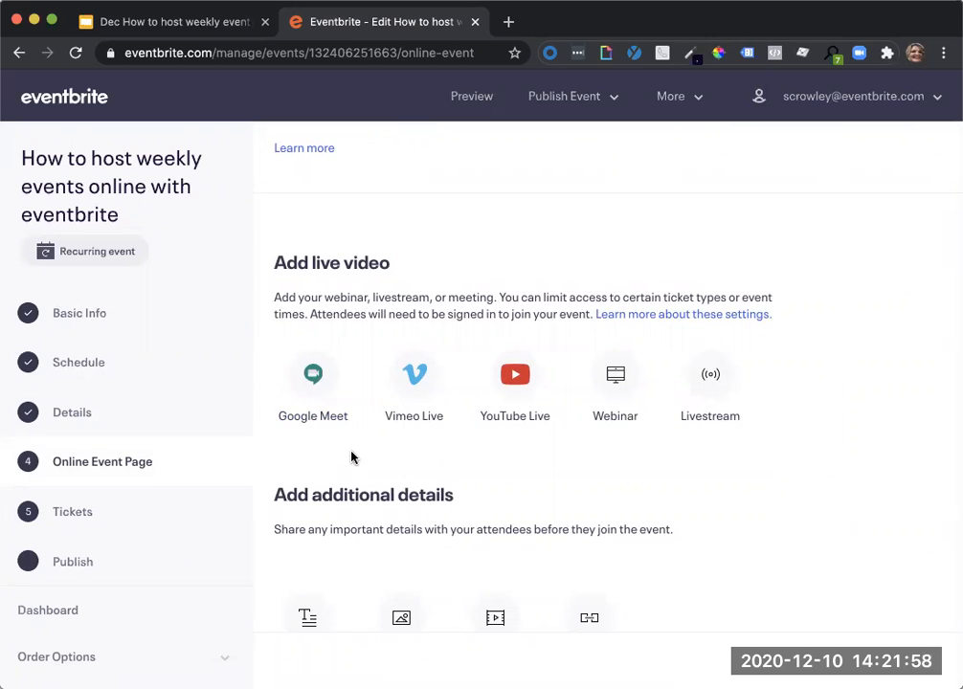
click(615, 385)
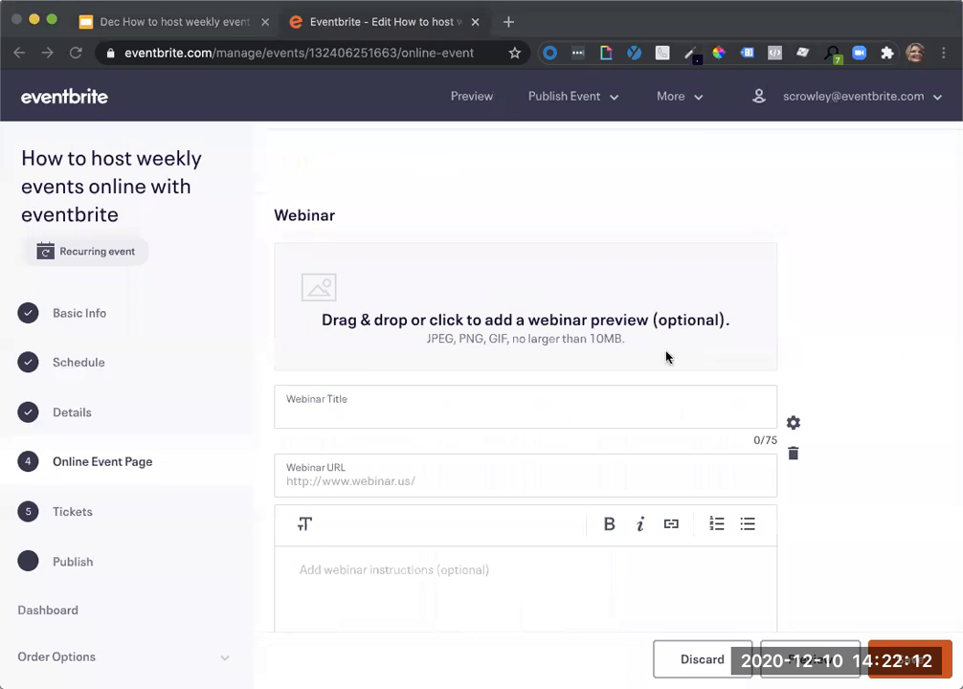
click(776, 438)
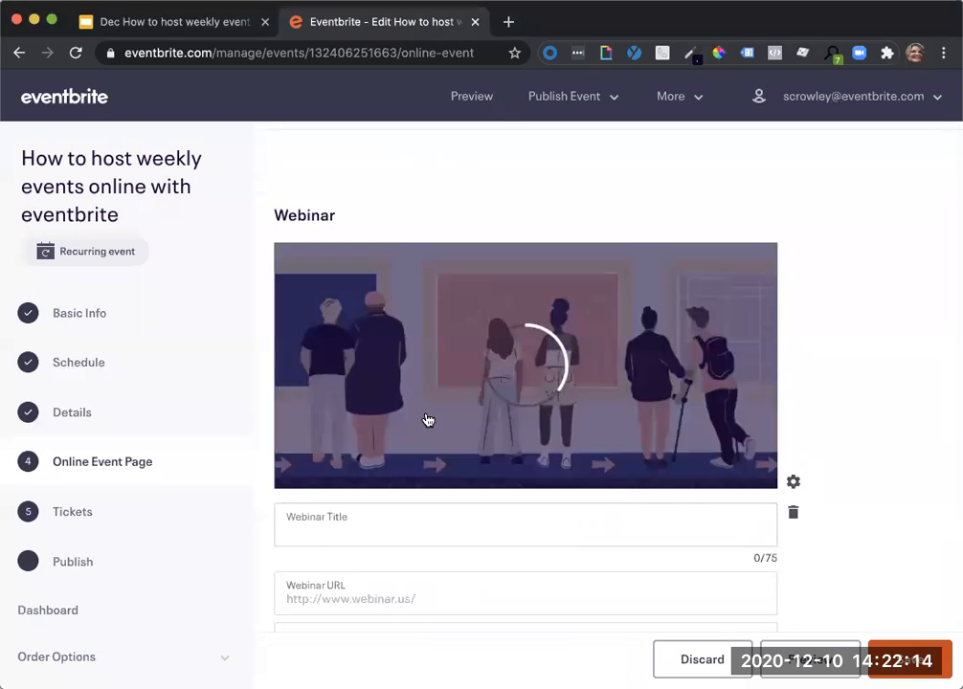
Title the webinar "How to host weekly events with eventbrite" and paste the passcode-protected Zoom link as its Webinar URL.
click(382, 529)
text(How to host weekly events with eventbrite)
click(376, 597)
key(super+v)
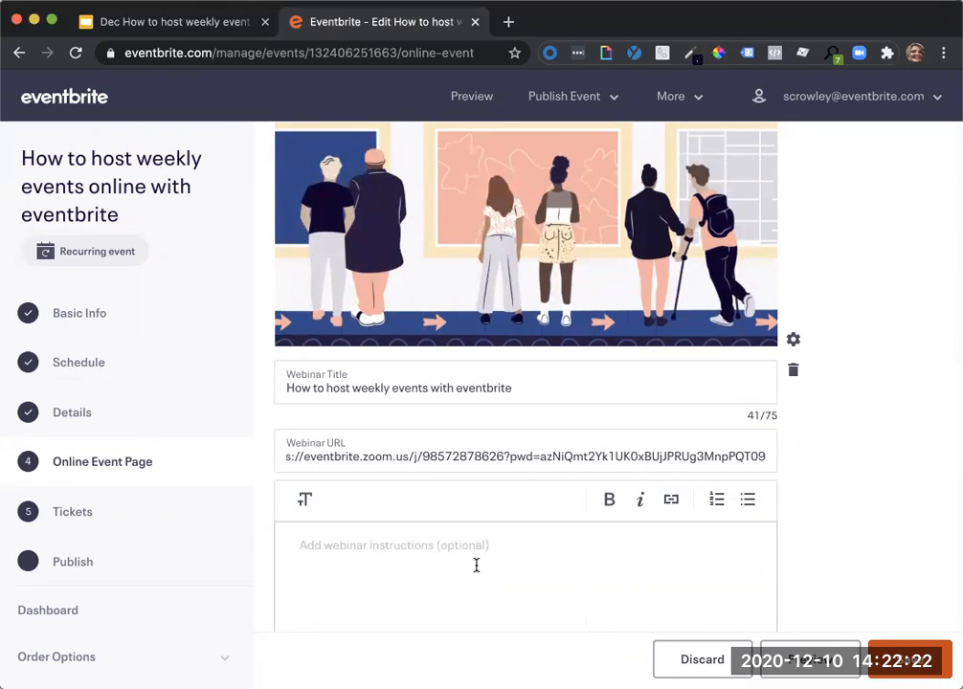
Review the webinar's preview image, title, URL and optional instructions area.
scroll(476, 565, down, 2)
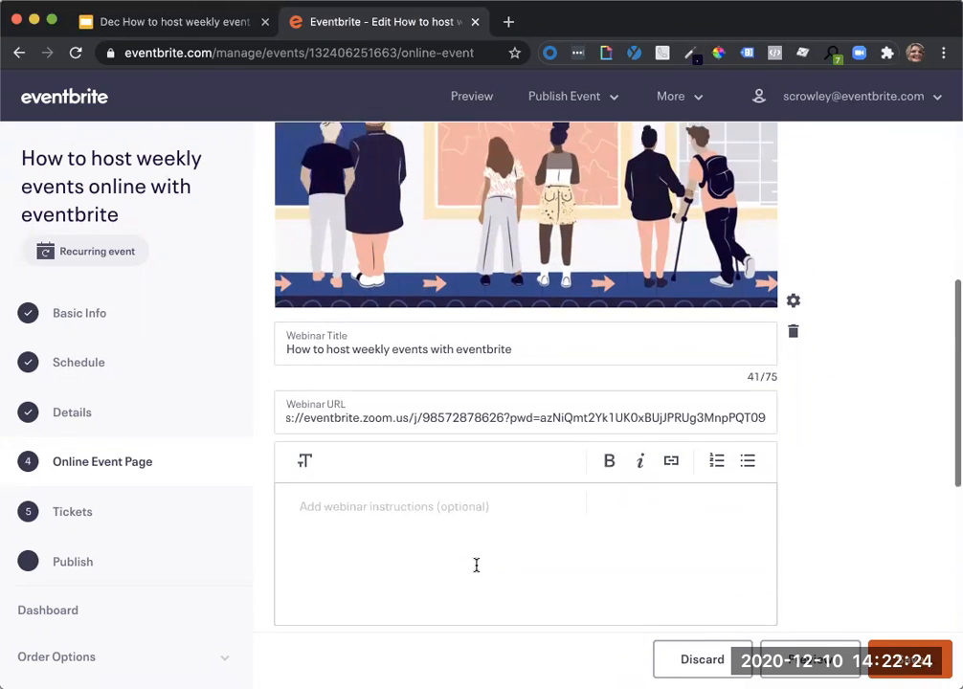
click(418, 479)
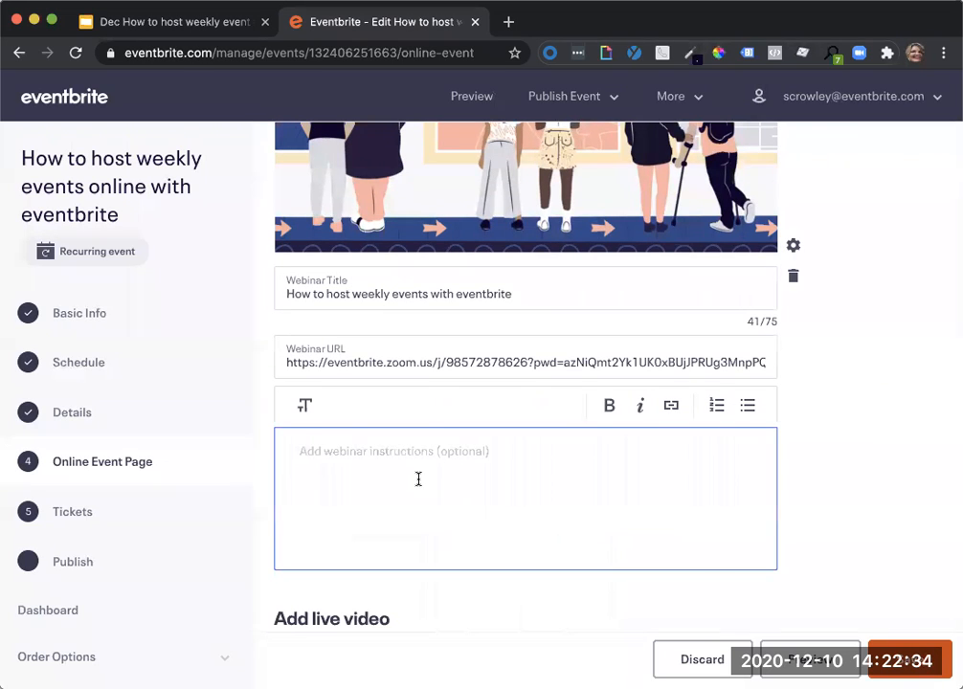
scroll(419, 479, up, 5)
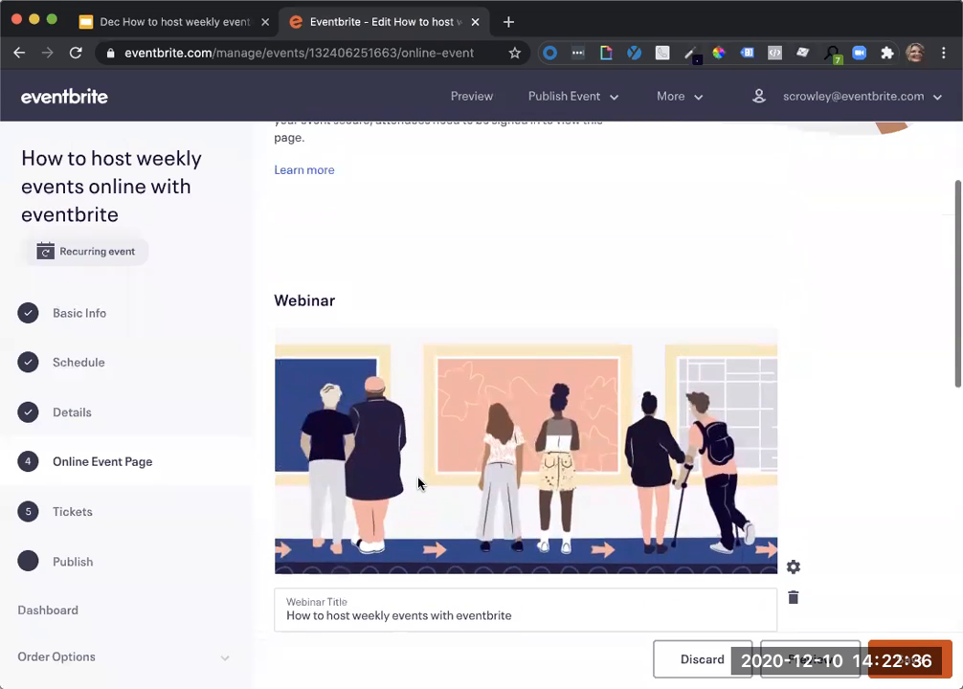
scroll(418, 485, down, 3)
scroll(419, 485, up, 2)
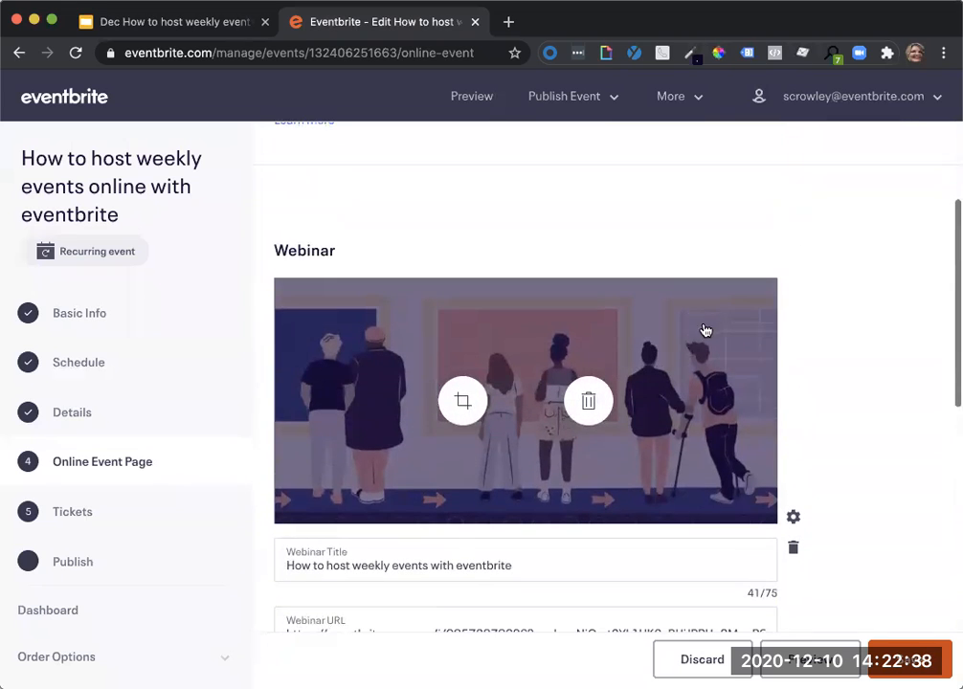
scroll(835, 363, down, 3)
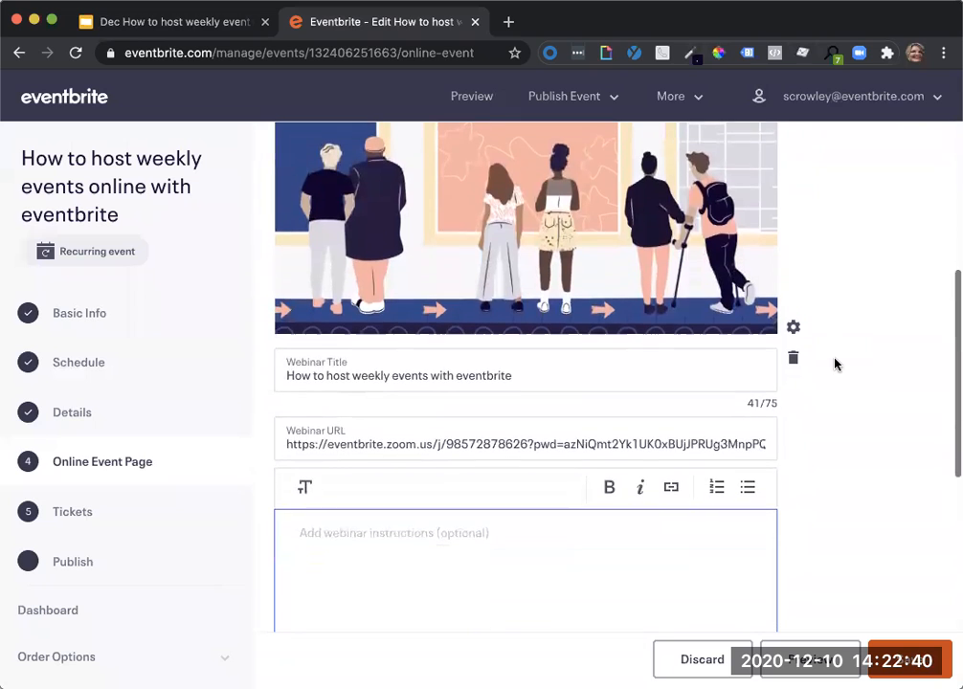
scroll(835, 364, up, 2)
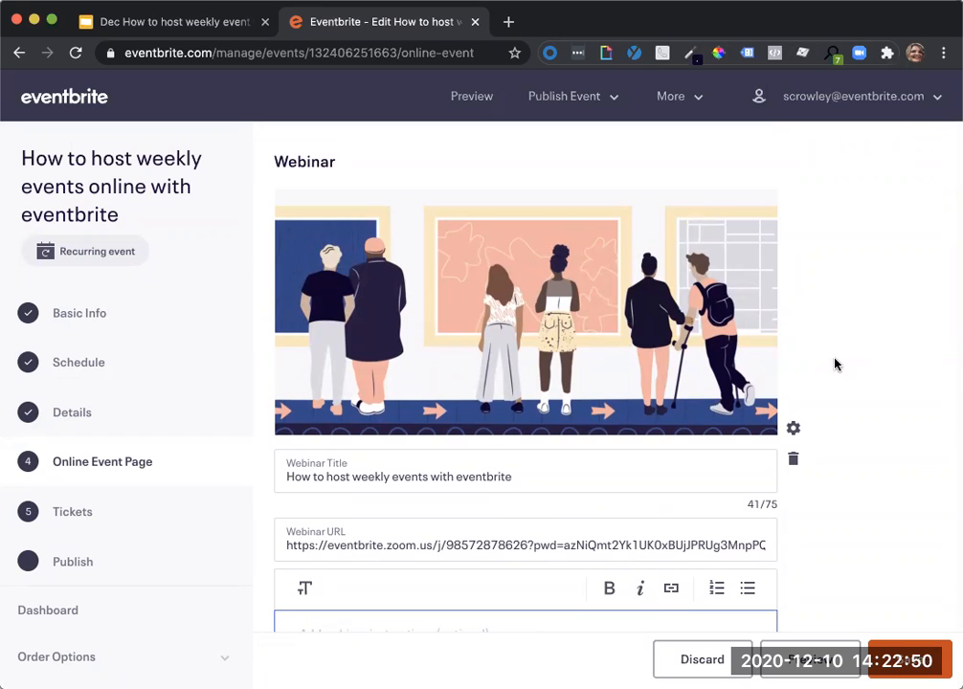
scroll(835, 363, down, 6)
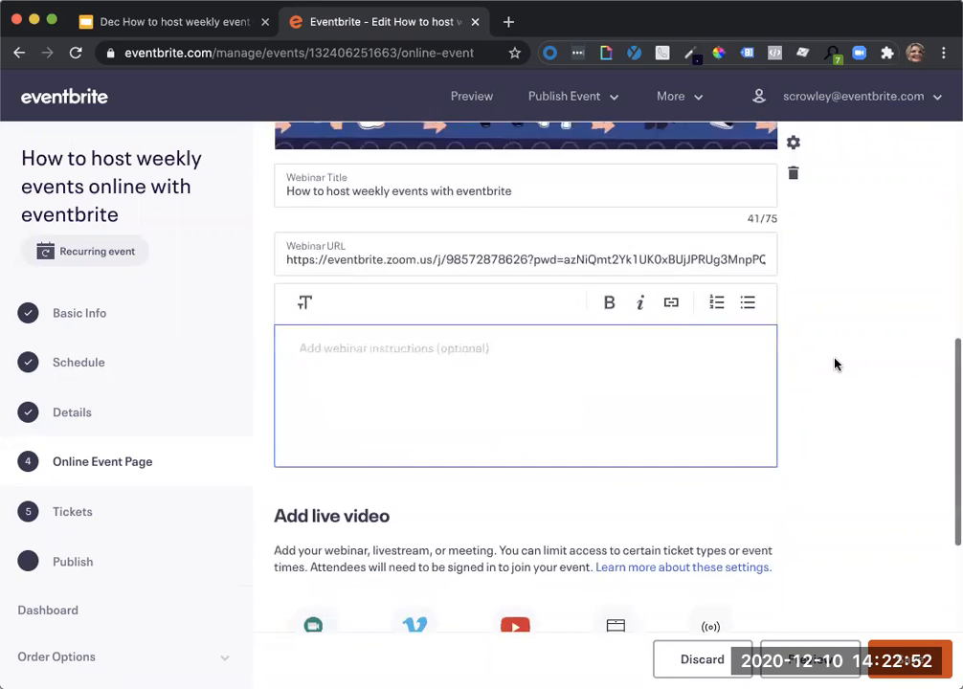
Add a second Webinar to the online event page with the passcode-protected Zoom link as its Webinar URL and the title "Panel Discussion".
scroll(835, 364, down, 3)
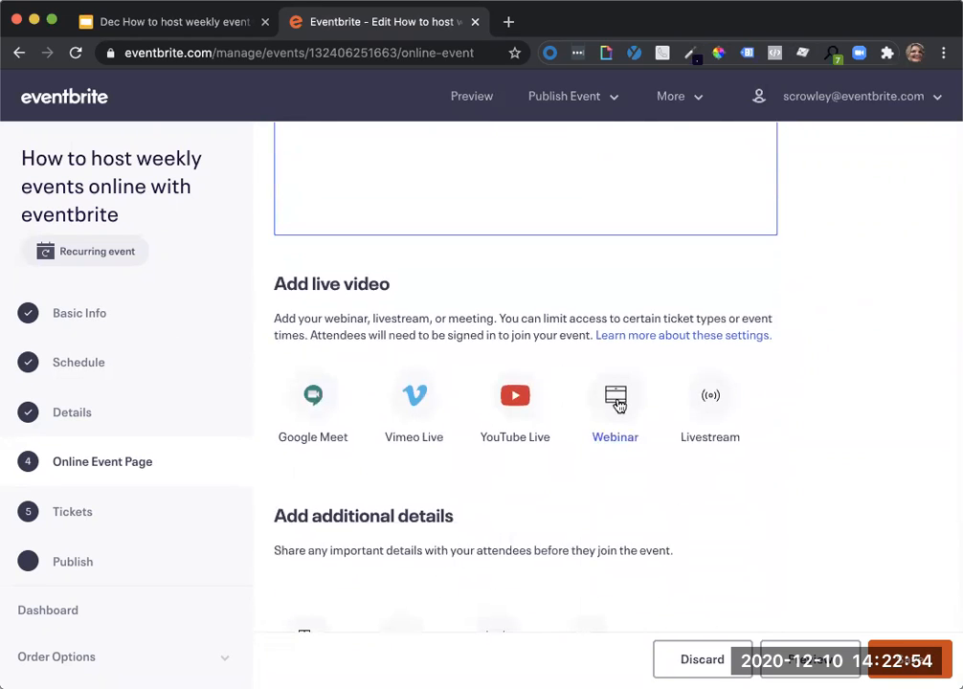
click(618, 403)
click(511, 483)
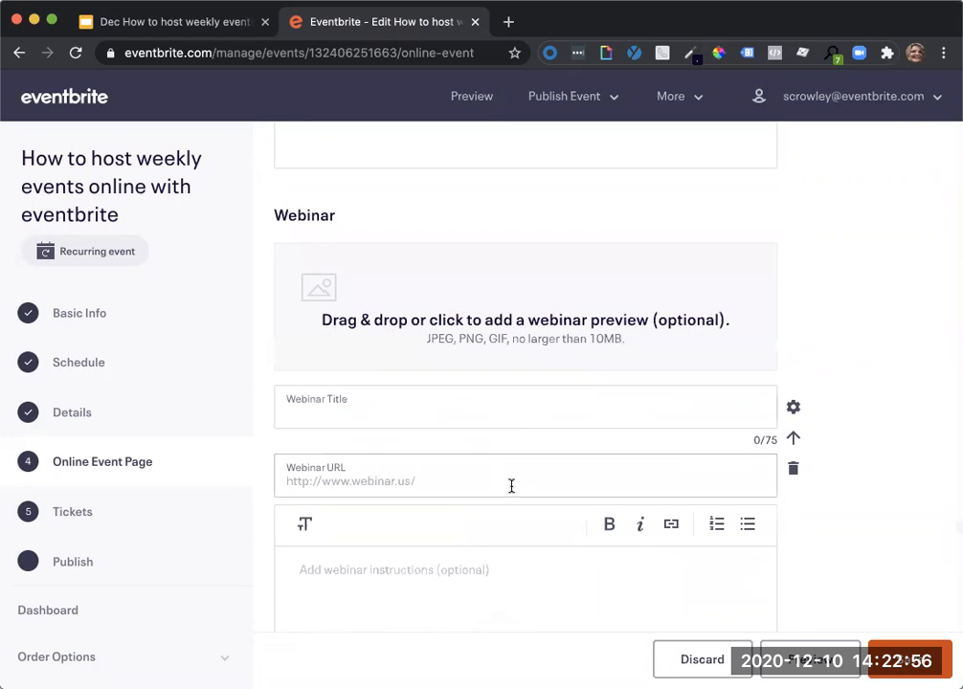
key(super+v)
click(476, 397)
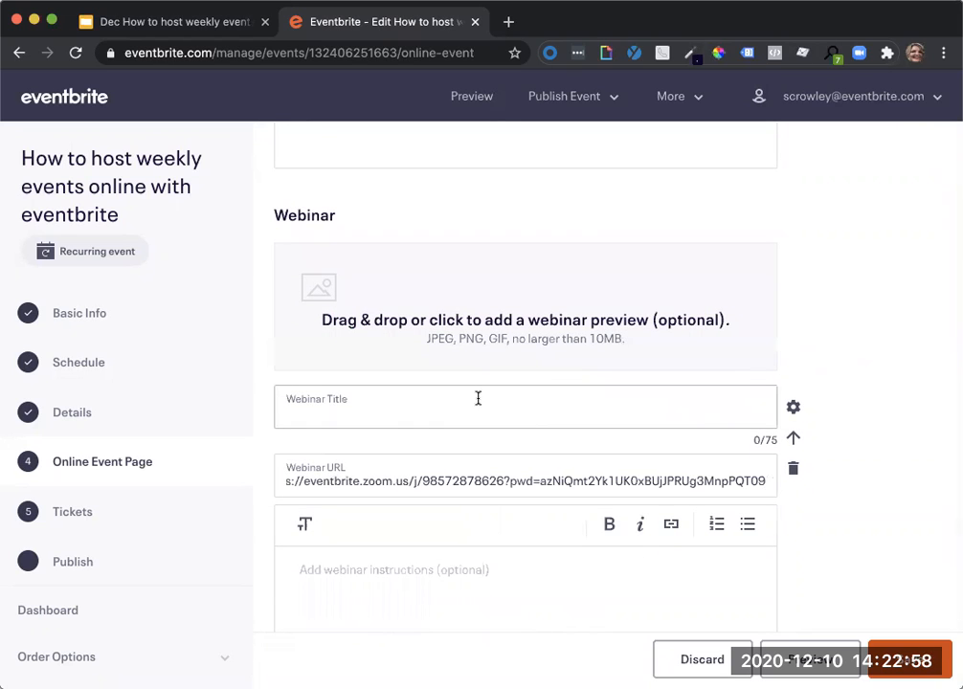
text(Panel )
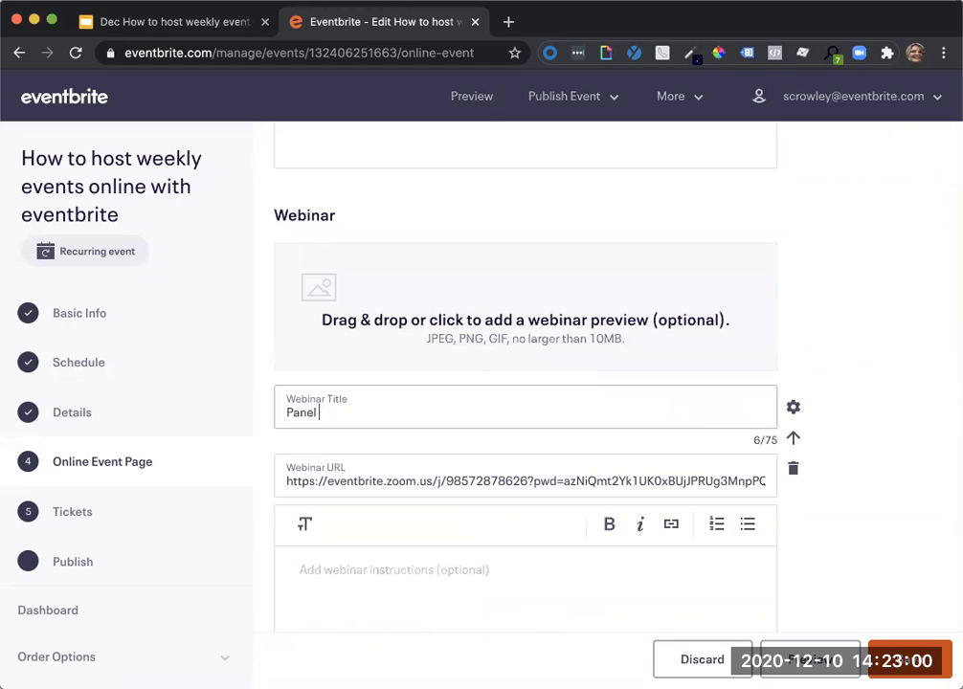
text(Discussion)
scroll(517, 456, down, 2)
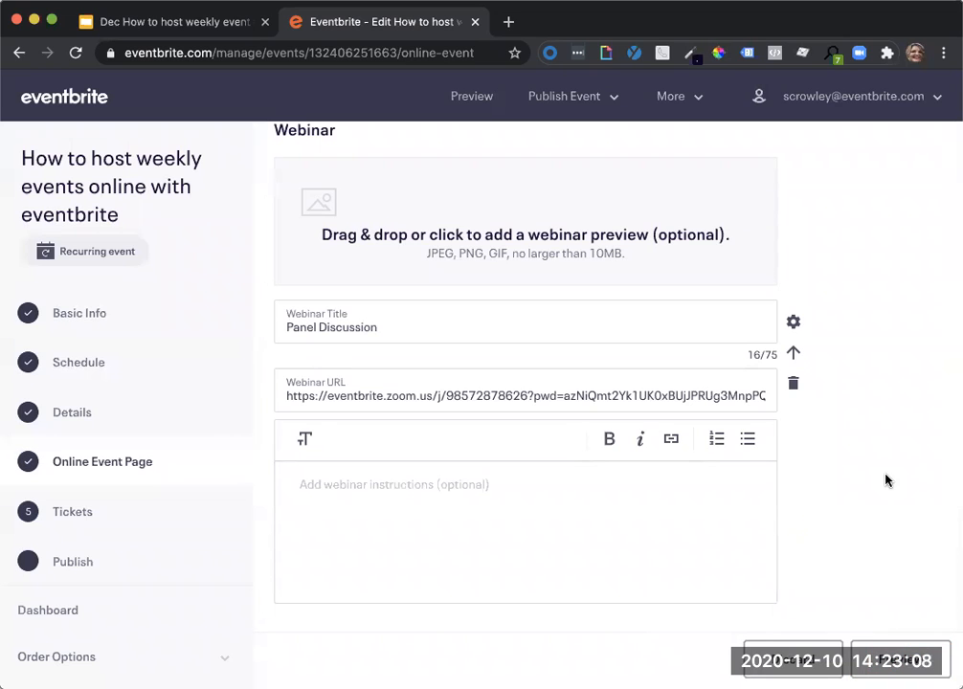
scroll(886, 480, up, 3)
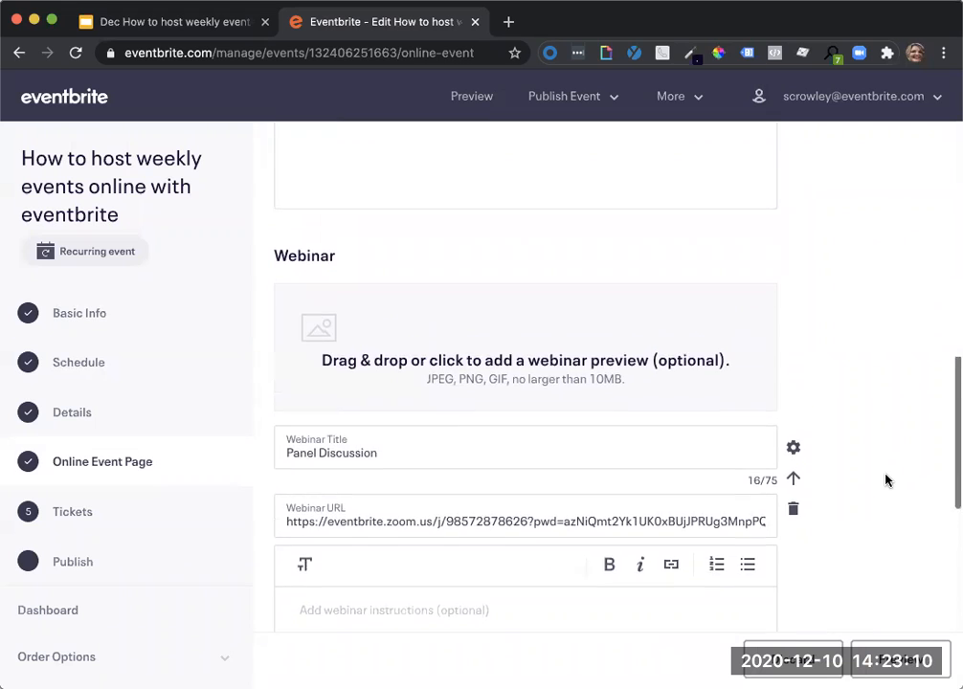
scroll(886, 480, up, 6)
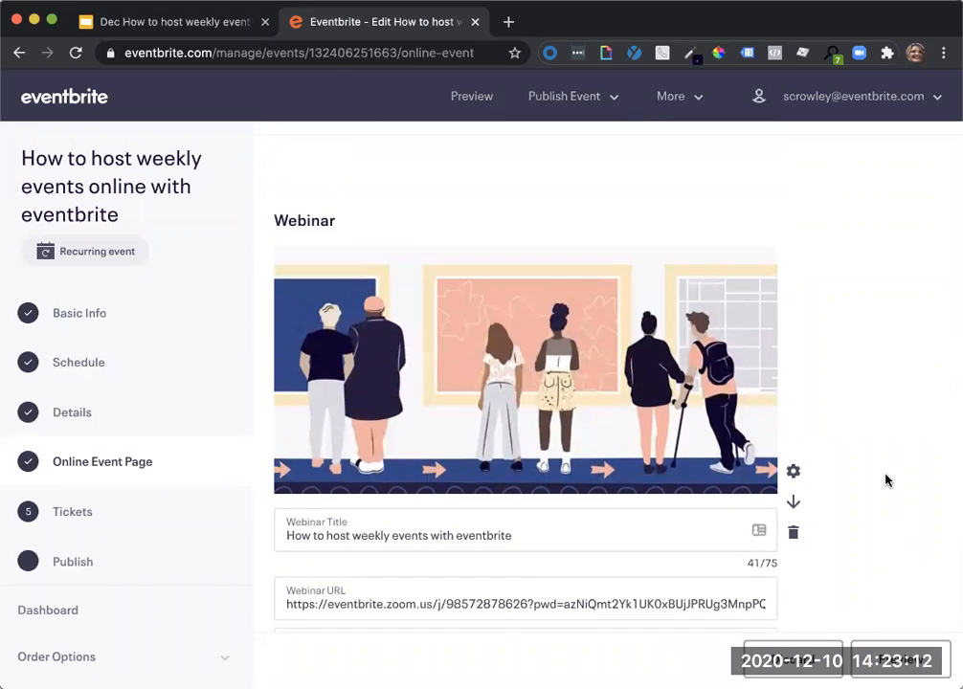
scroll(886, 481, down, 2)
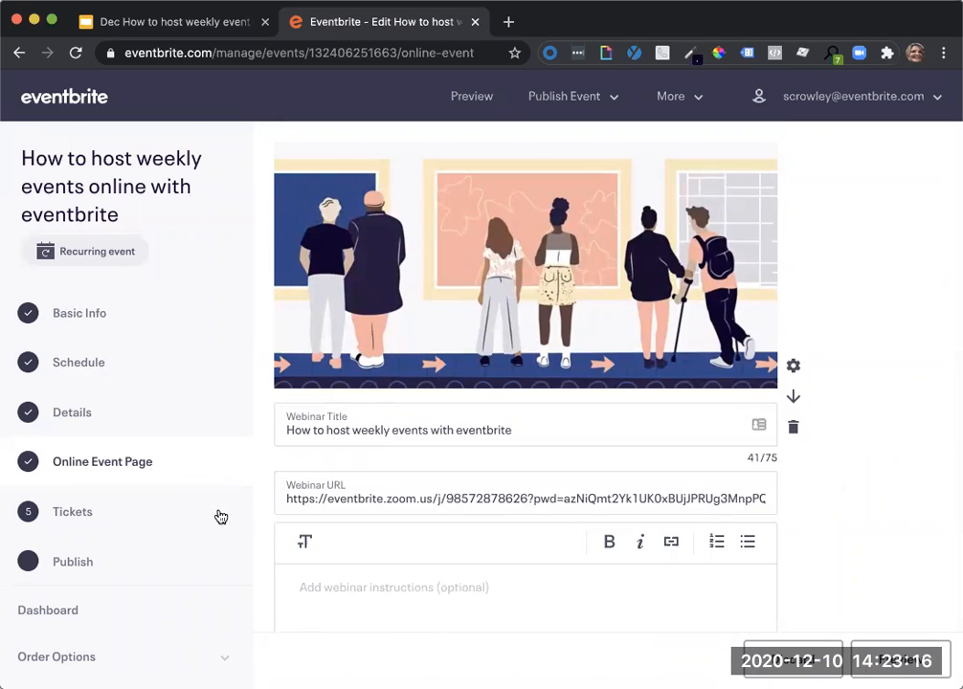
Create a free General Admission ticket with a quantity of 100 and save it.
click(104, 512)
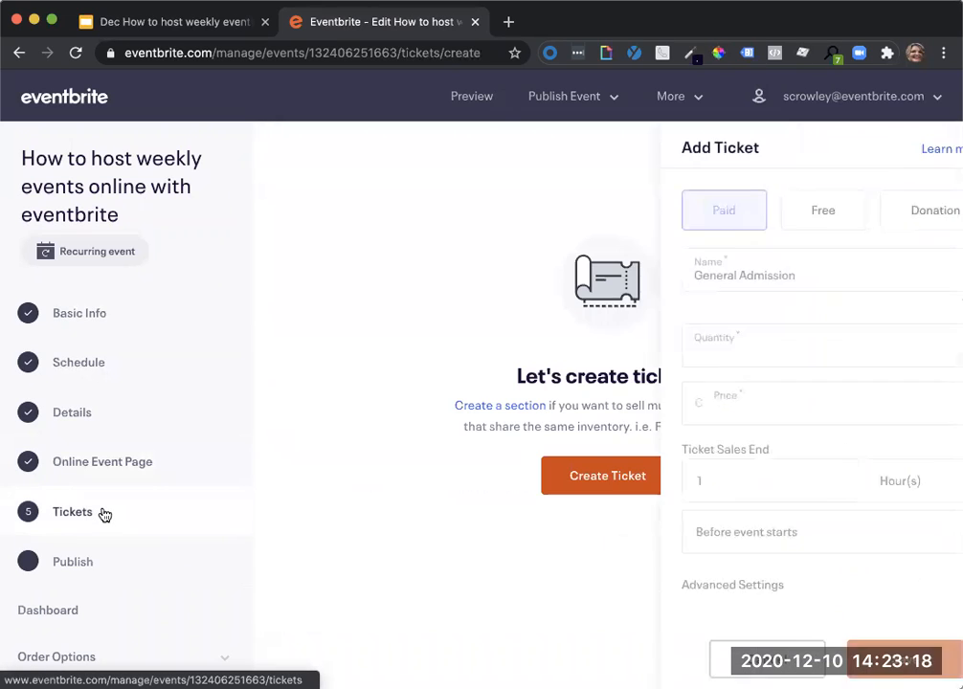
click(673, 357)
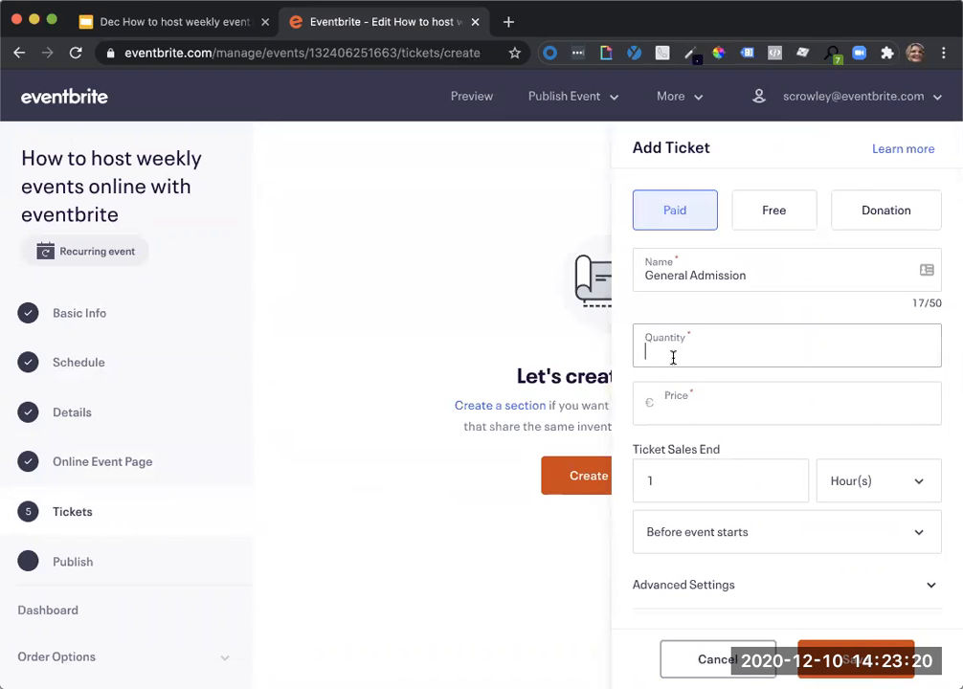
text(100)
click(774, 216)
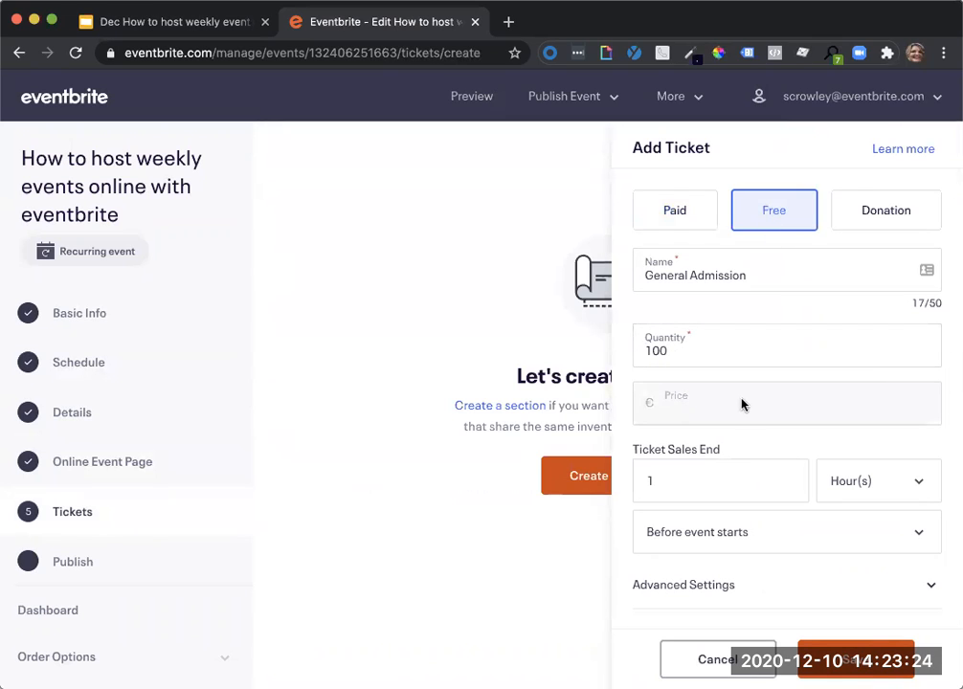
click(834, 672)
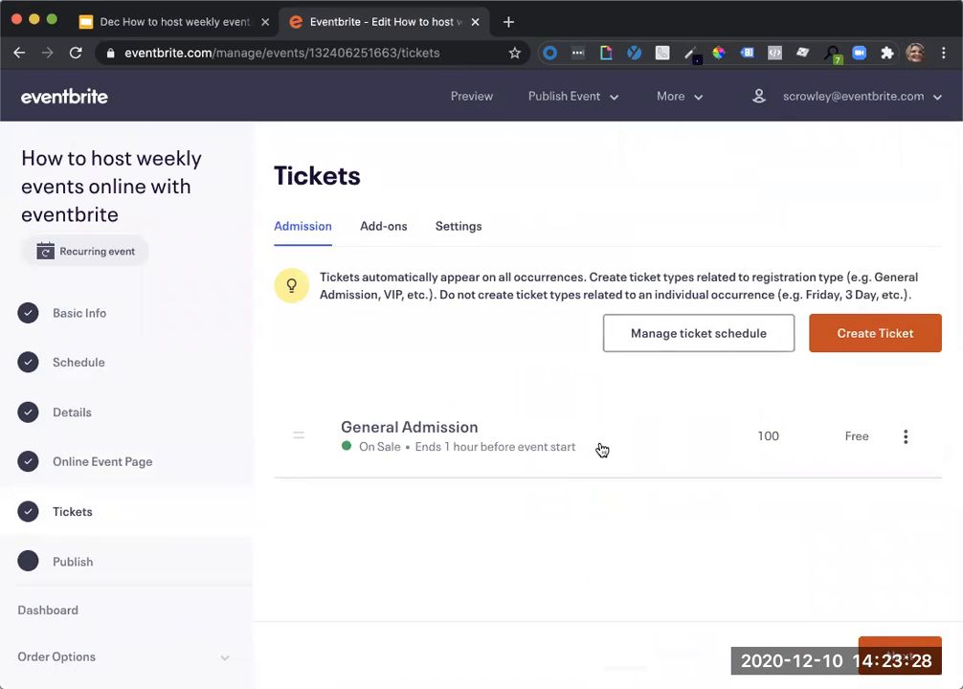
Rename the General Admission ticket as "General Admission Webinar" and save it.
click(600, 449)
click(756, 272)
text(We)
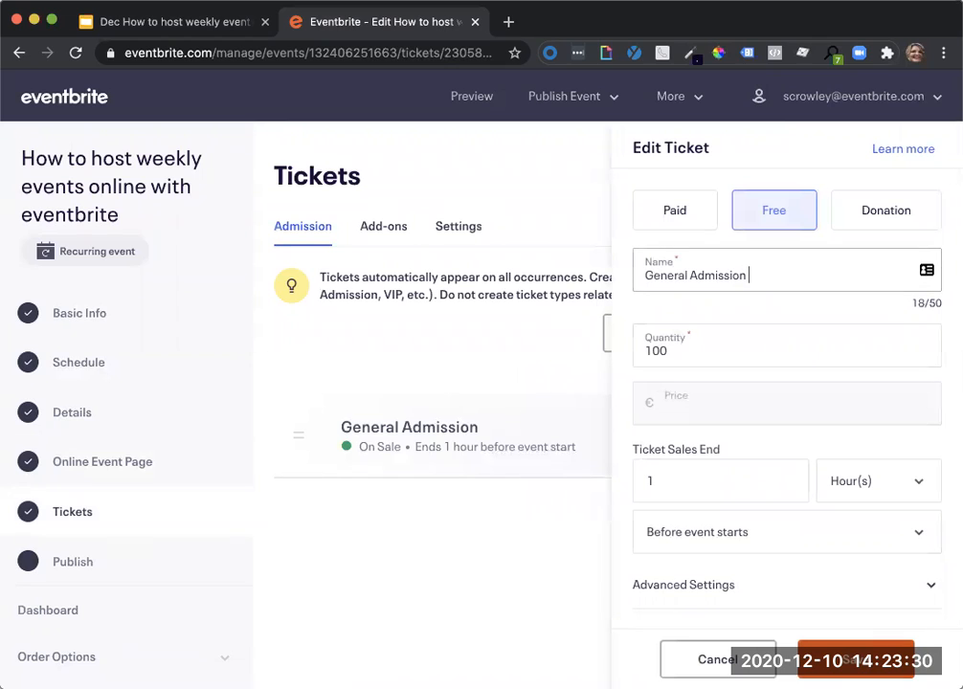
text(binar)
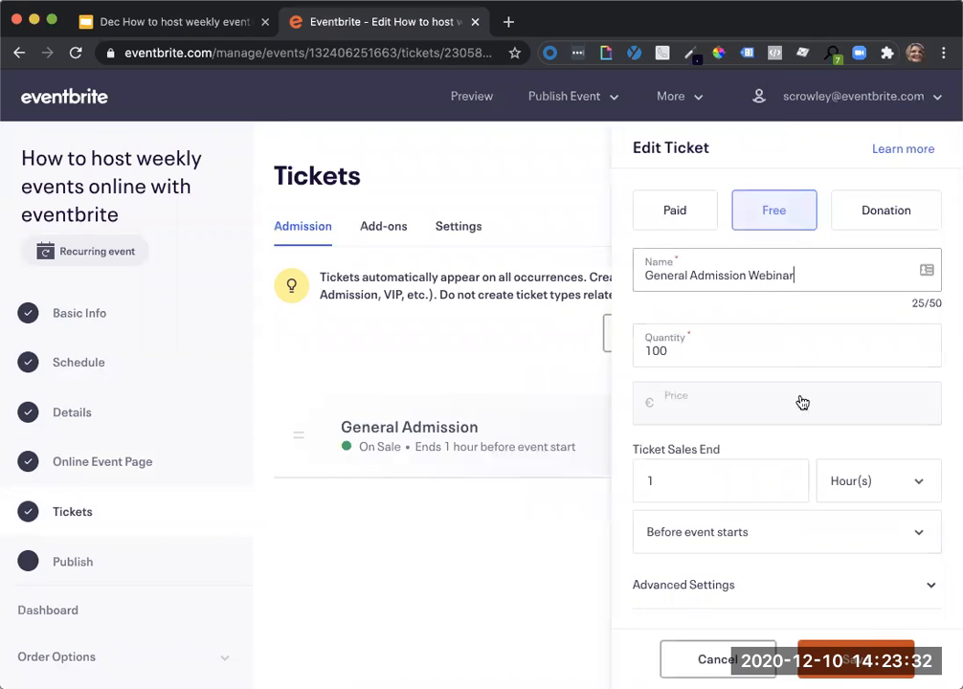
click(855, 659)
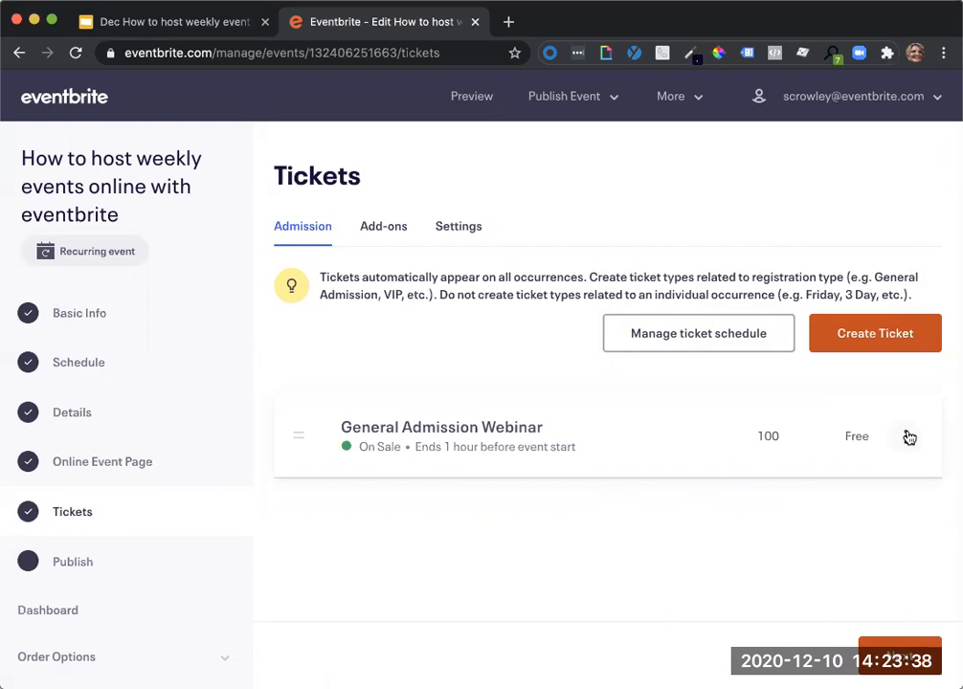
Copy the General Admission Webinar ticket, naming the copy "Panel Discussion" and setting its quantity to 30.
click(909, 437)
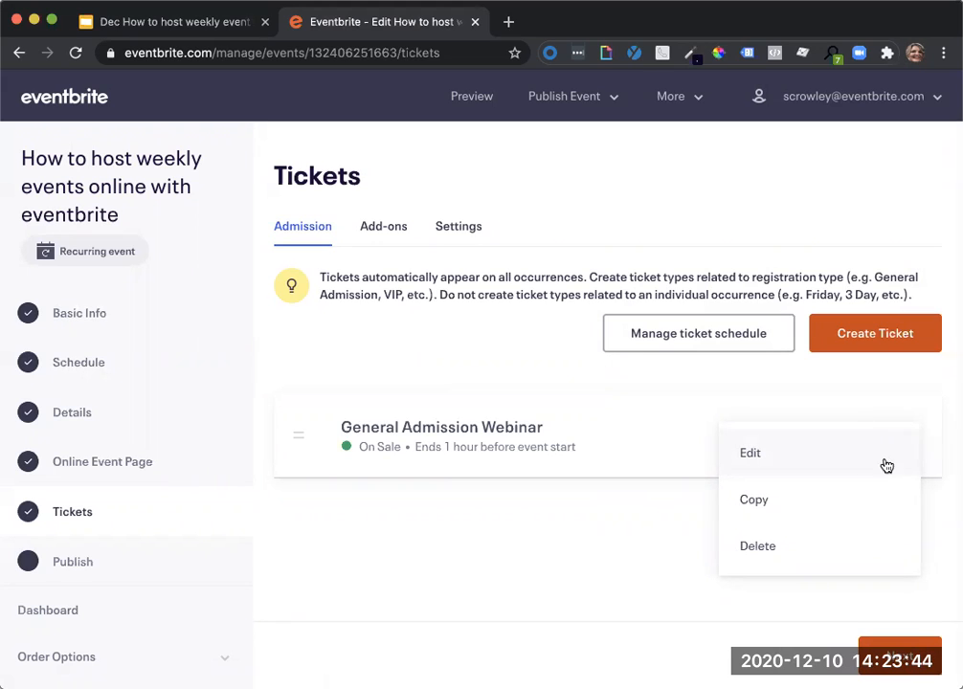
click(865, 503)
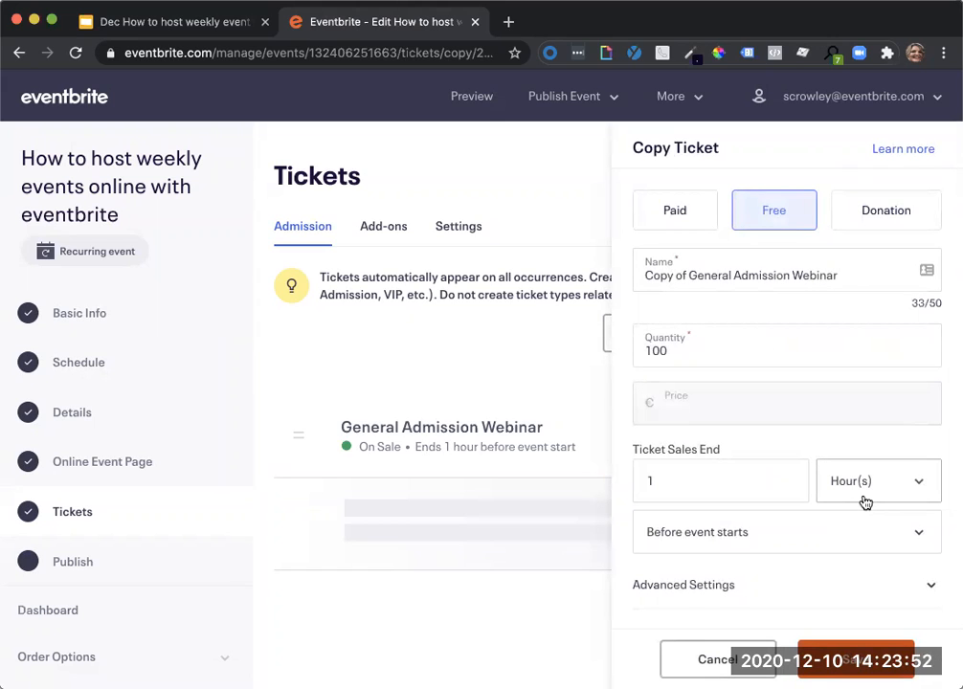
drag(861, 271, 582, 273)
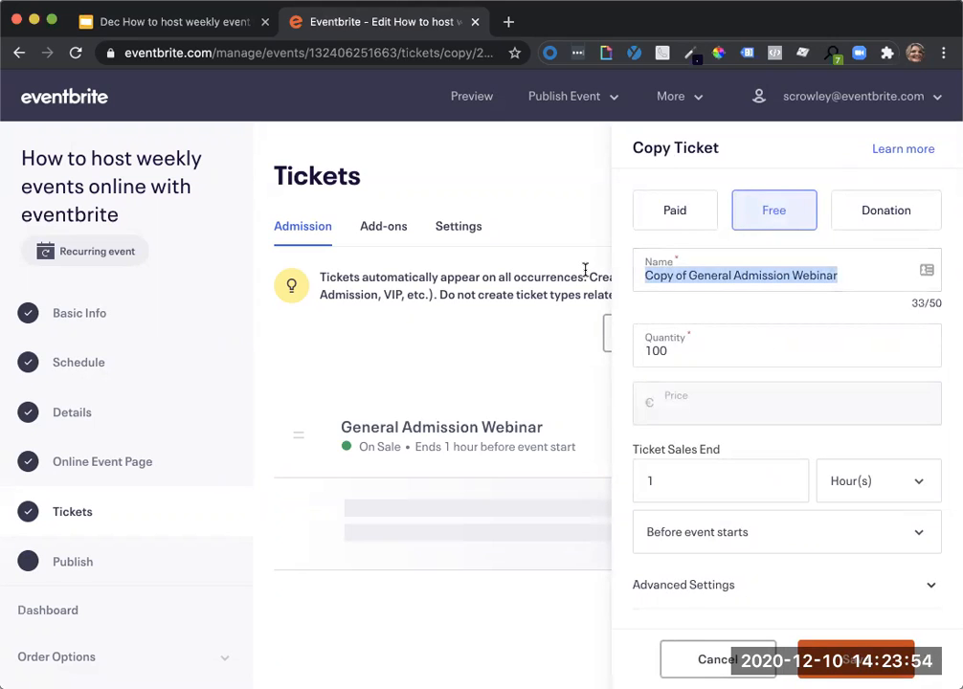
text(Panel Discussion)
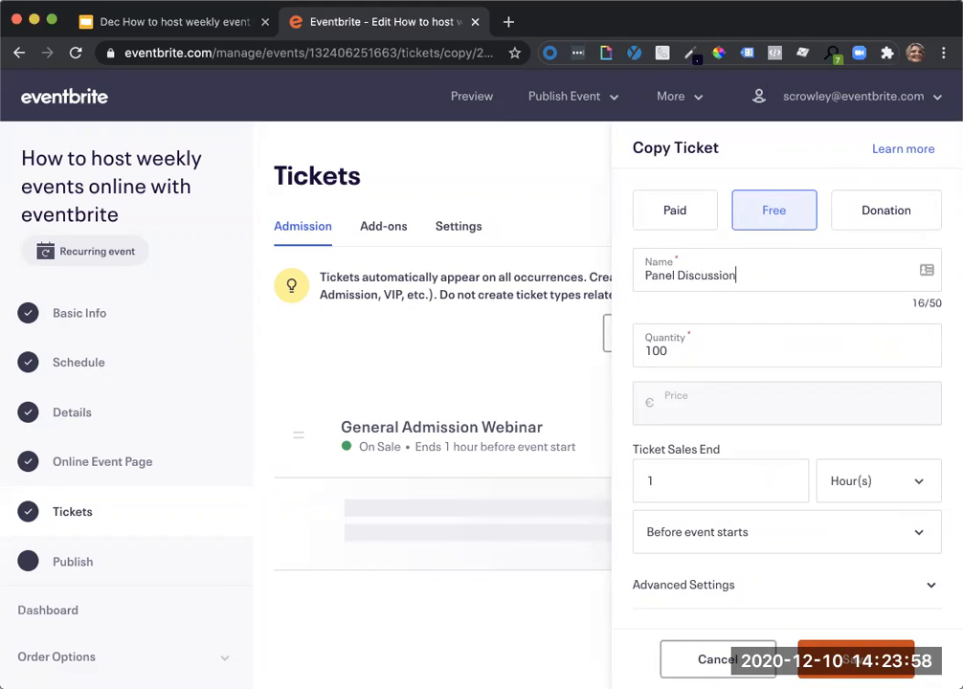
key(Tab)
text(30)
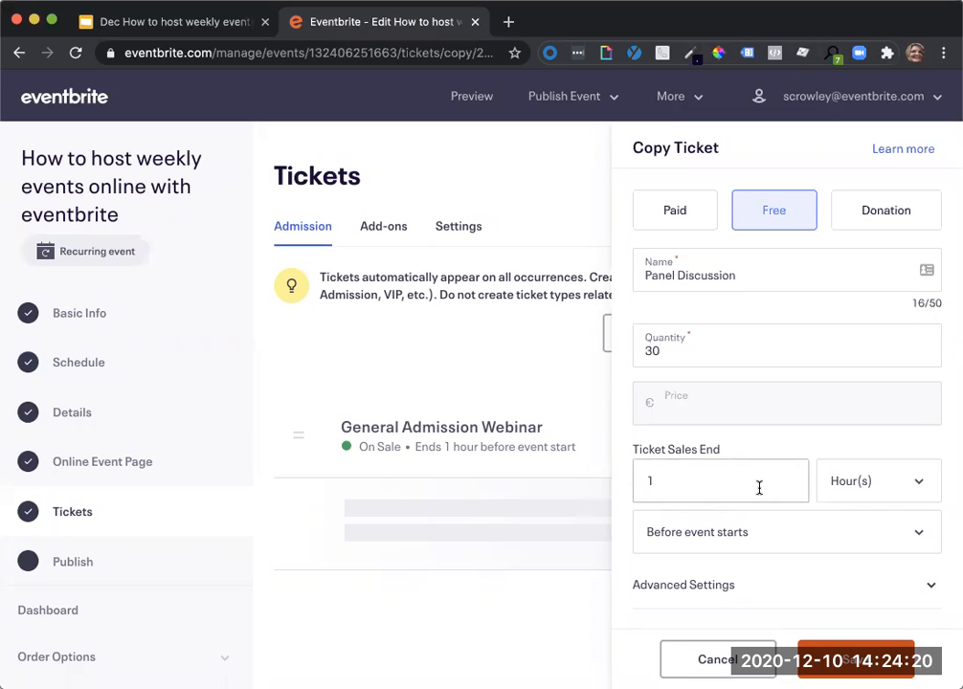
Examine the copied ticket's sales end unit and timing options and its advanced settings.
click(708, 486)
drag(708, 485, 636, 481)
click(919, 489)
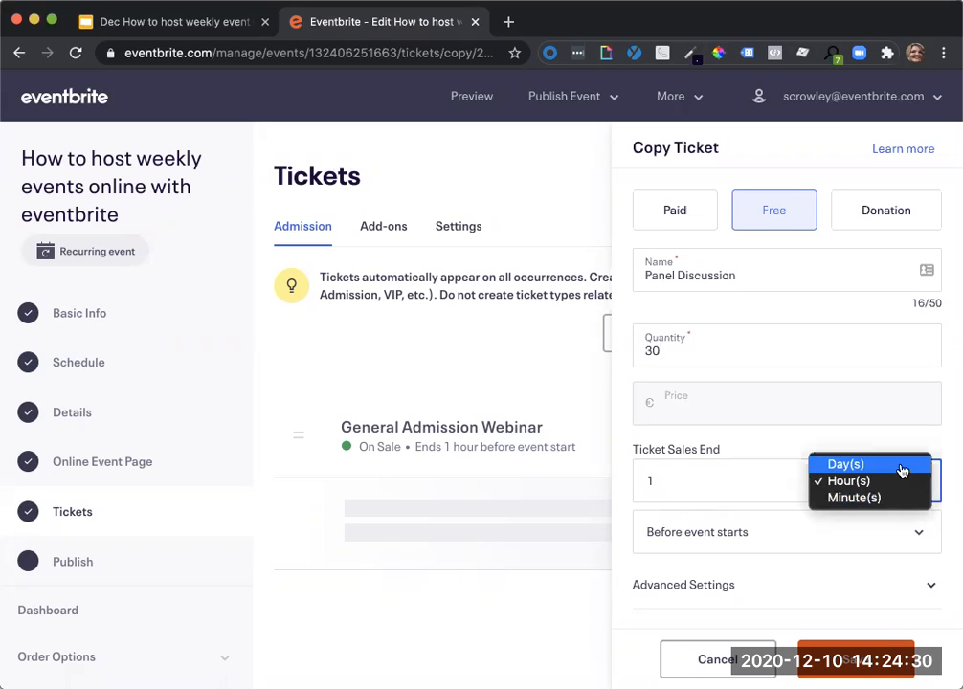
click(876, 543)
click(877, 544)
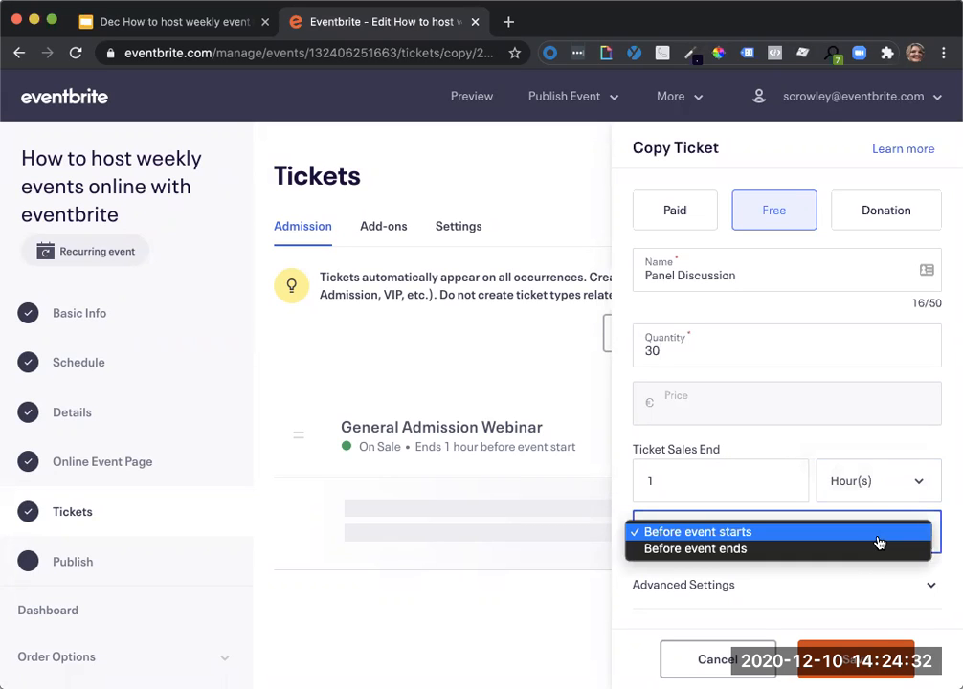
click(839, 451)
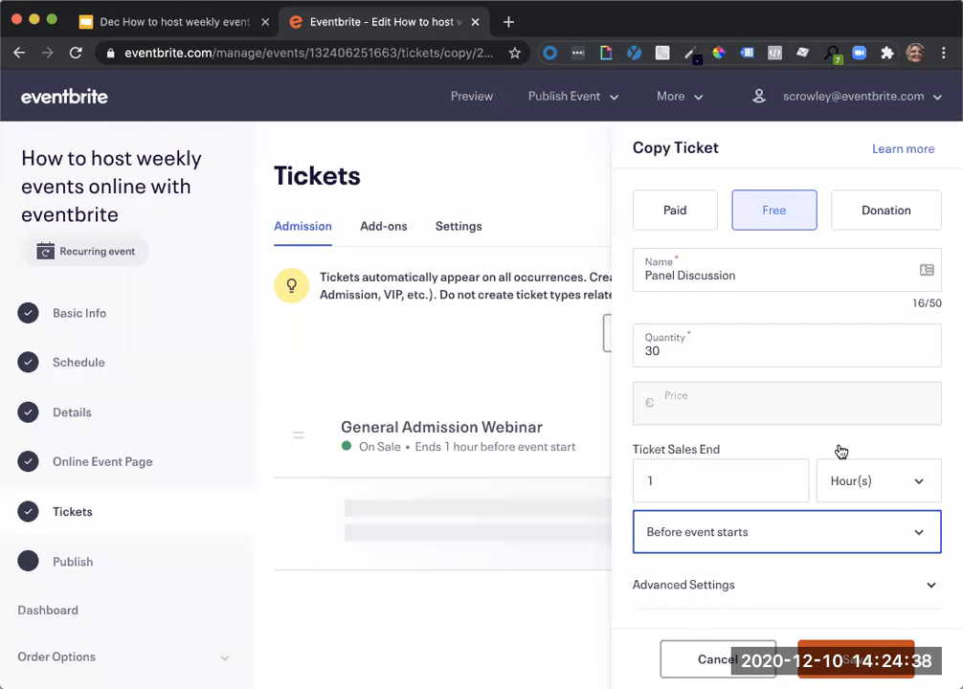
click(842, 582)
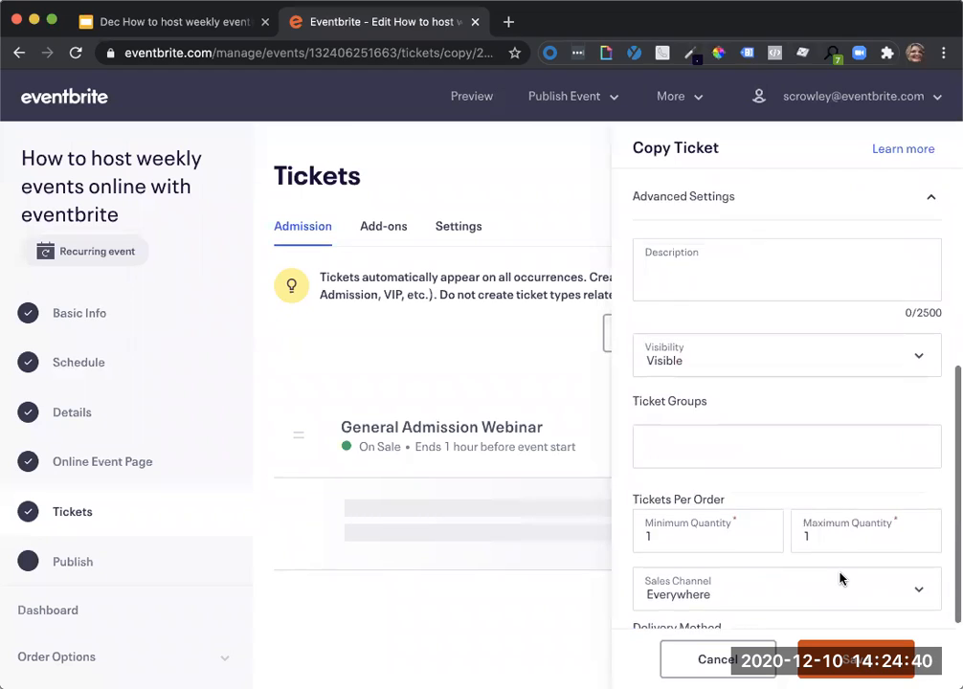
scroll(839, 578, down, 2)
scroll(839, 578, up, 6)
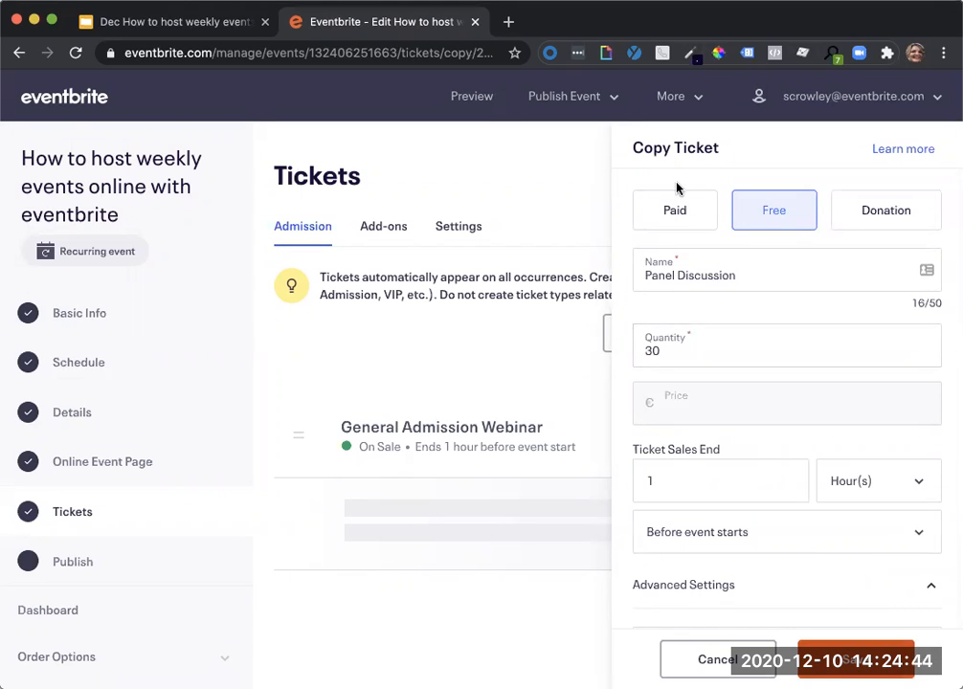
Make the Panel Discussion ticket Paid with a price of €5.00 and save it.
click(681, 214)
click(693, 400)
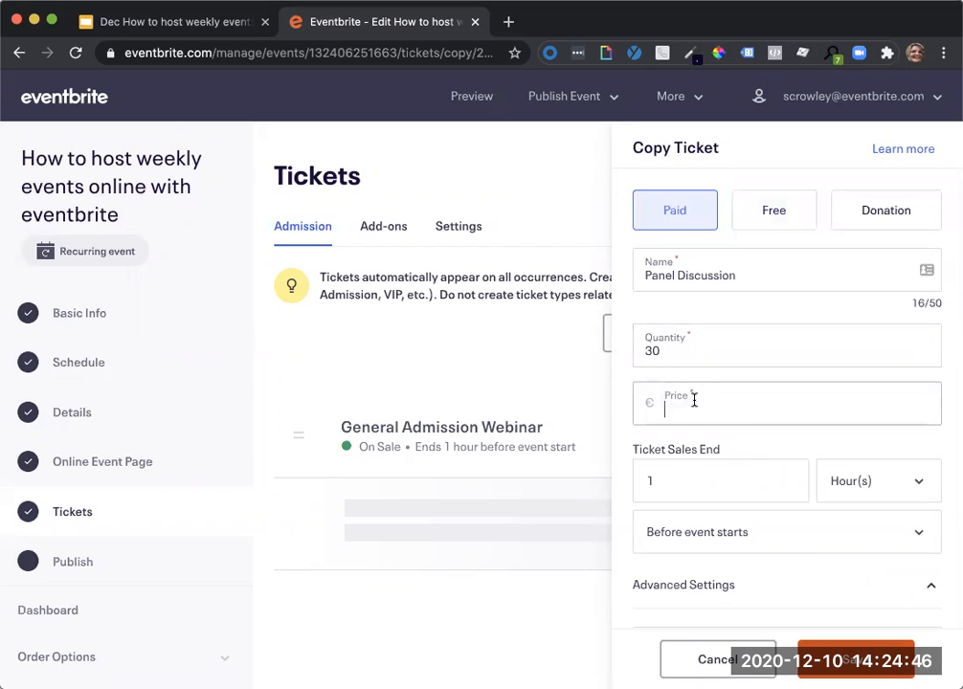
text(5.00)
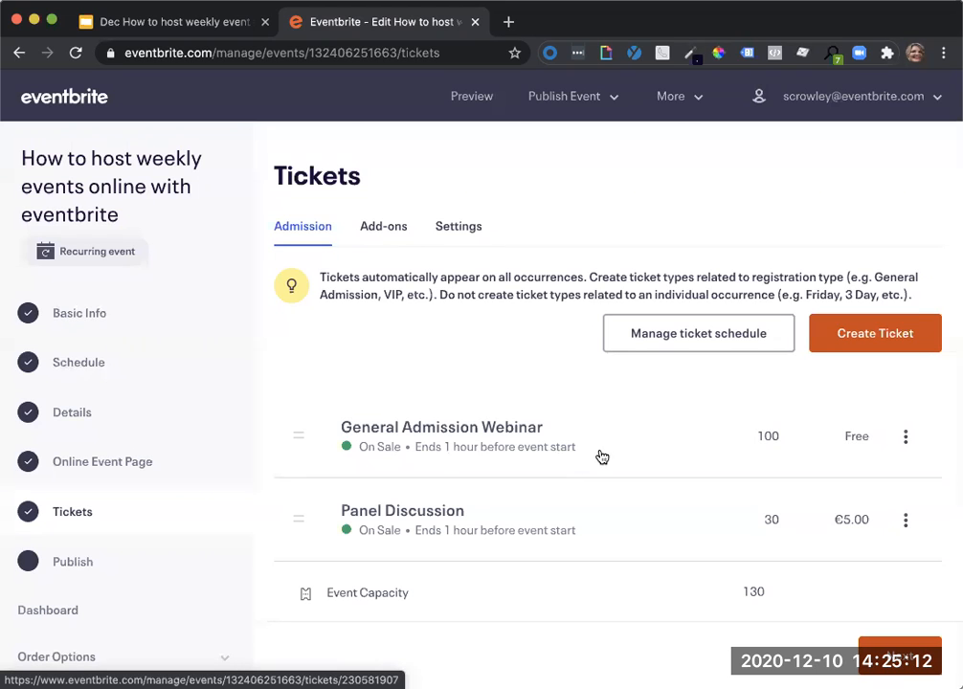
Open the event's online event page and examine the ticket access, visibility and notification settings of the Panel Discussion webinar.
click(95, 460)
scroll(613, 464, down, 3)
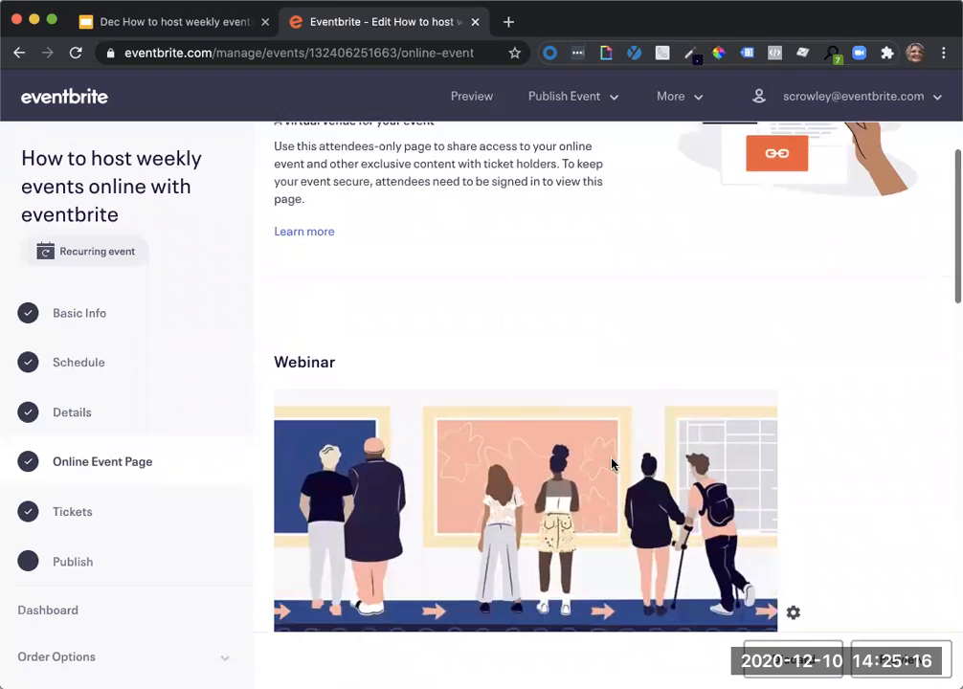
scroll(612, 464, down, 1)
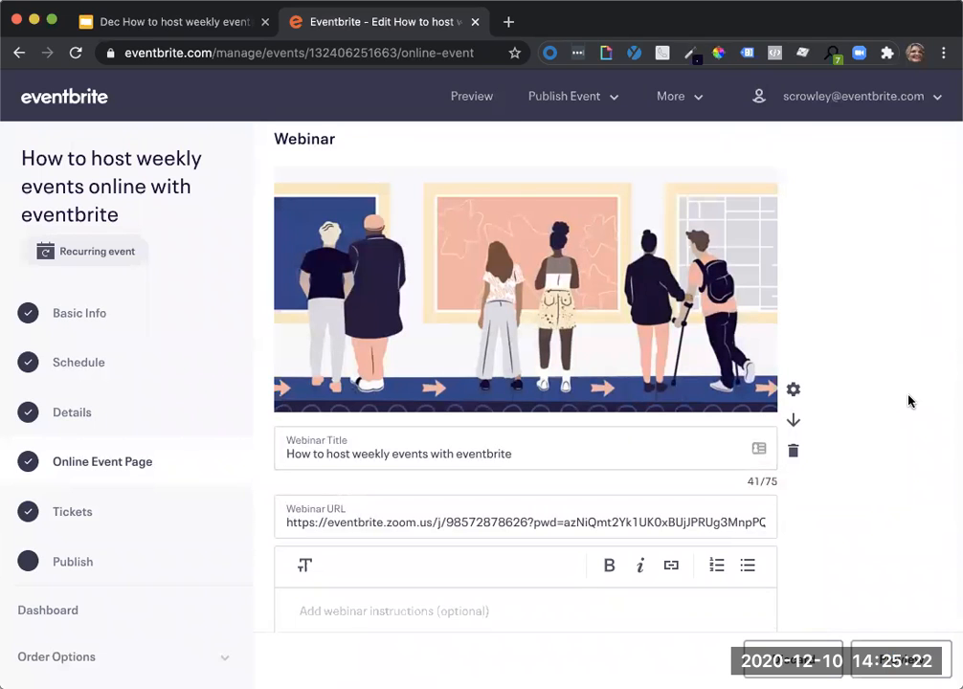
scroll(909, 401, down, 5)
scroll(909, 401, down, 2)
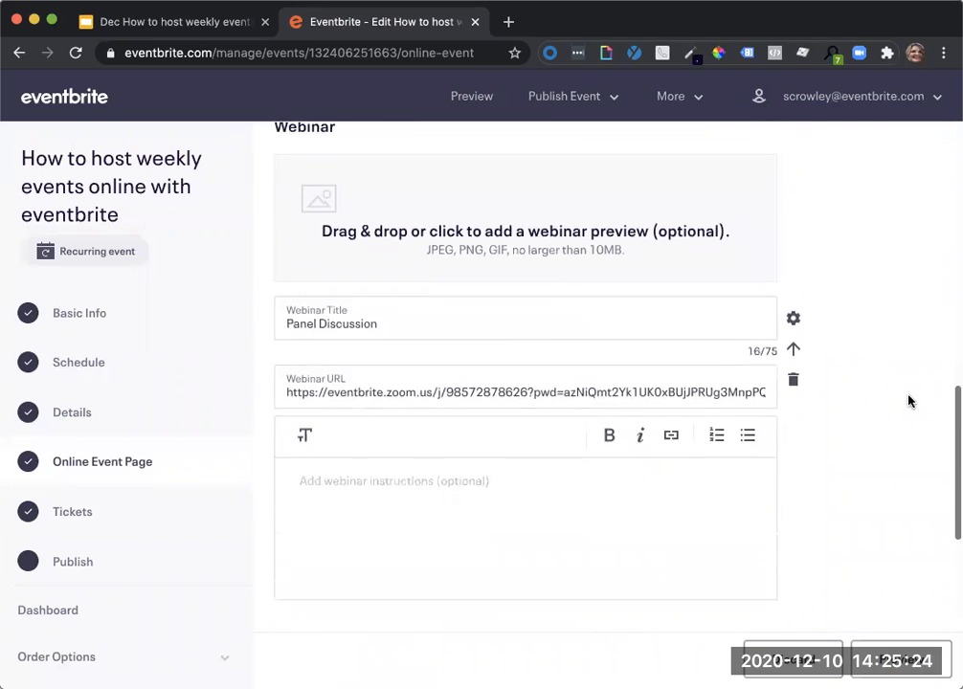
scroll(909, 401, up, 1)
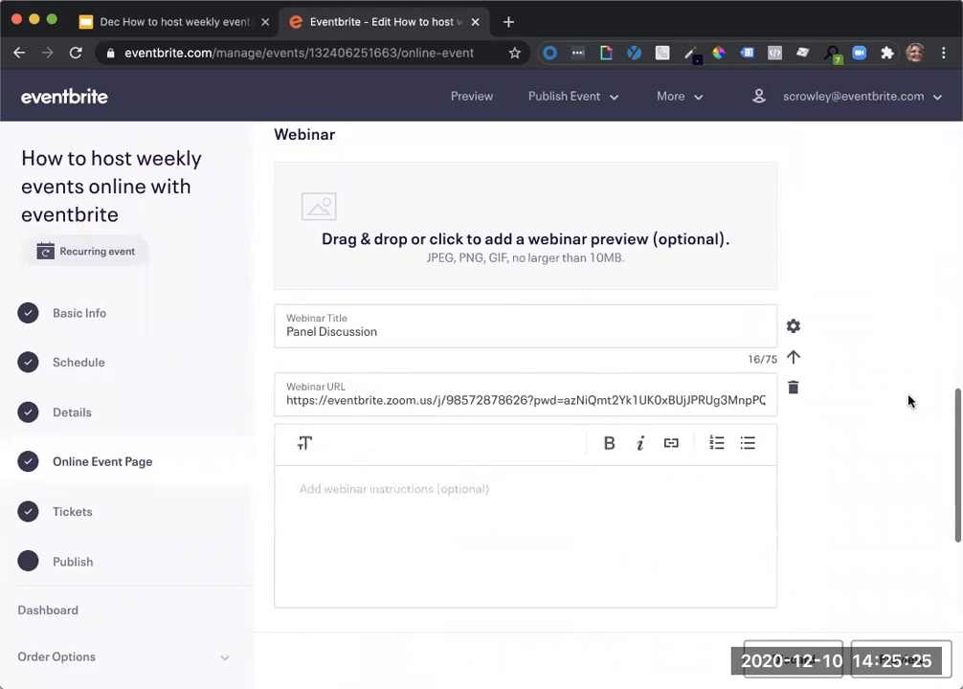
click(794, 327)
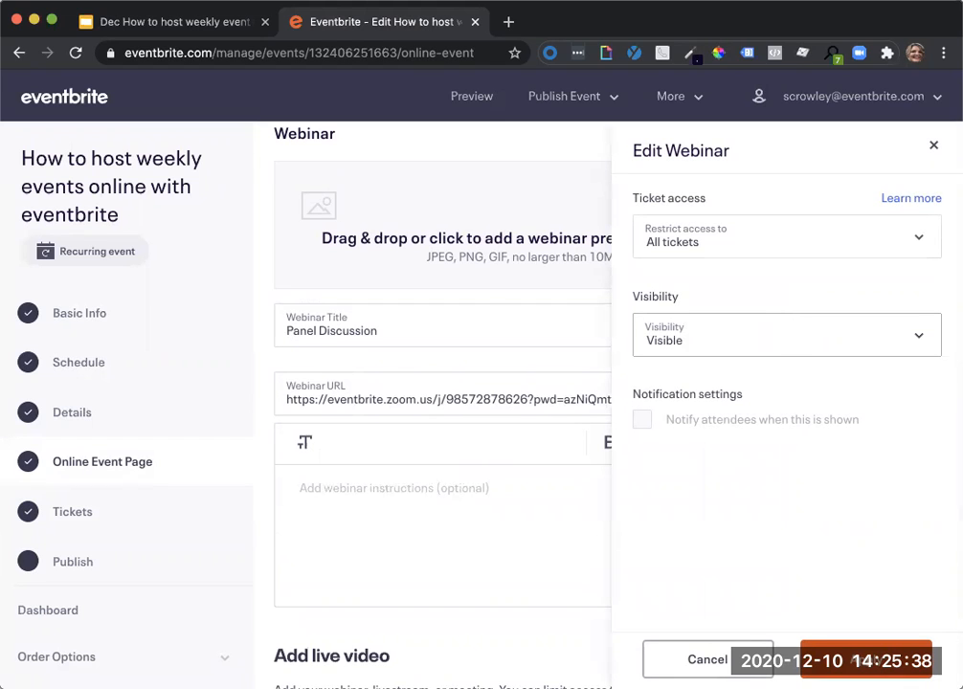
click(728, 666)
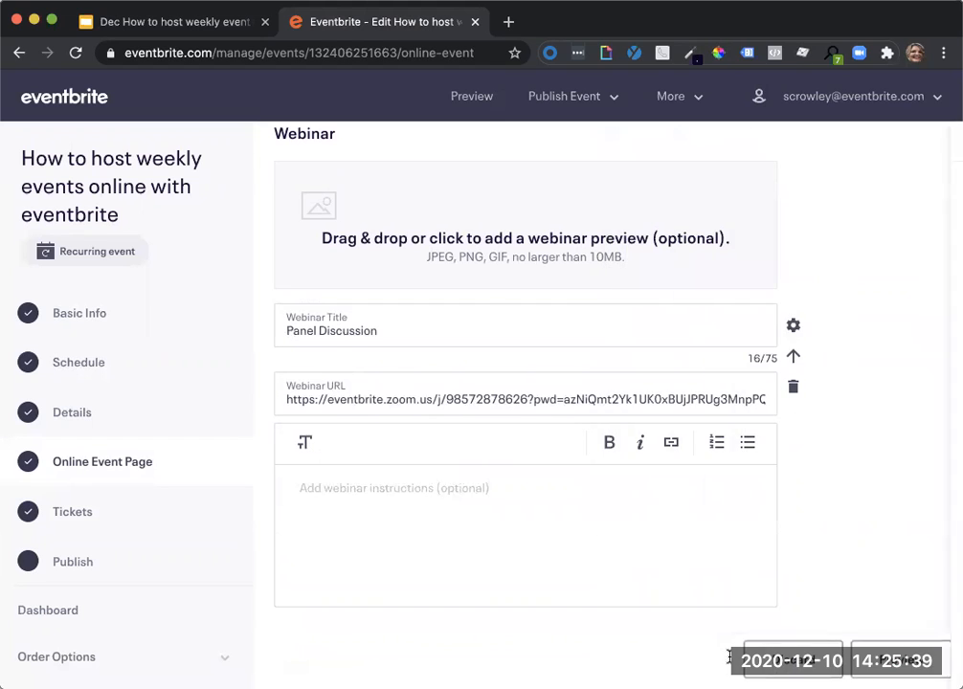
Try restricting the Panel Discussion webinar to Panel Discussion tickets with visibility set to Hidden until event starts.
click(793, 328)
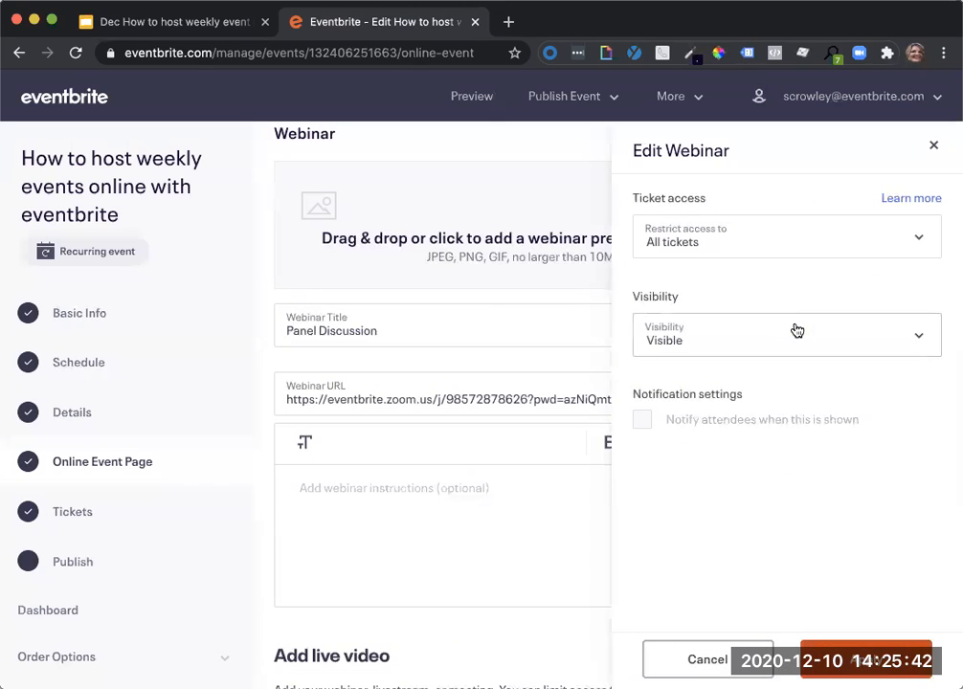
click(747, 246)
click(656, 377)
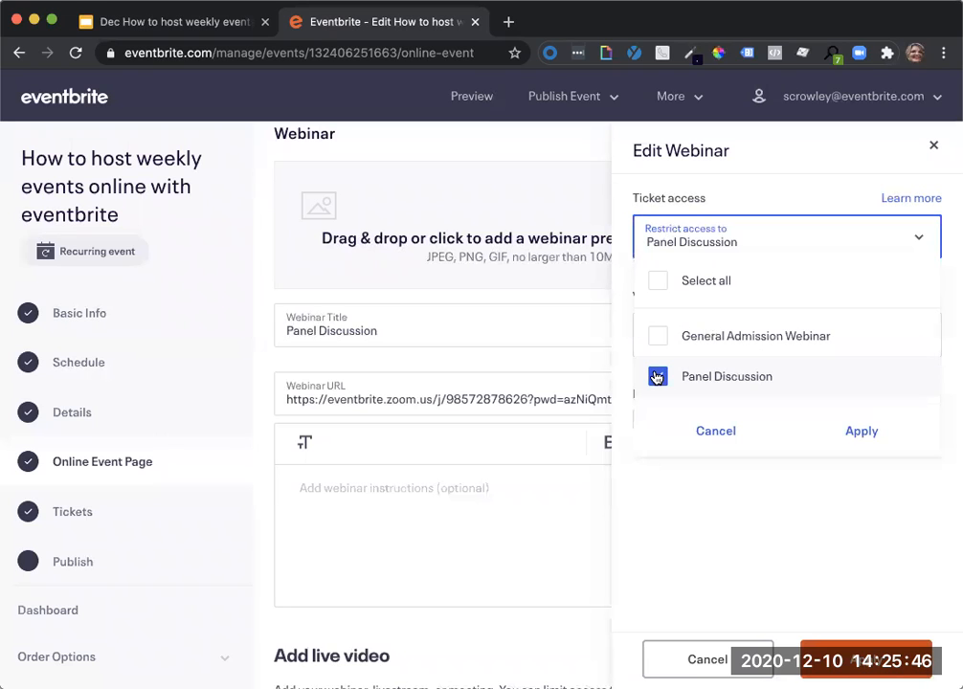
click(860, 436)
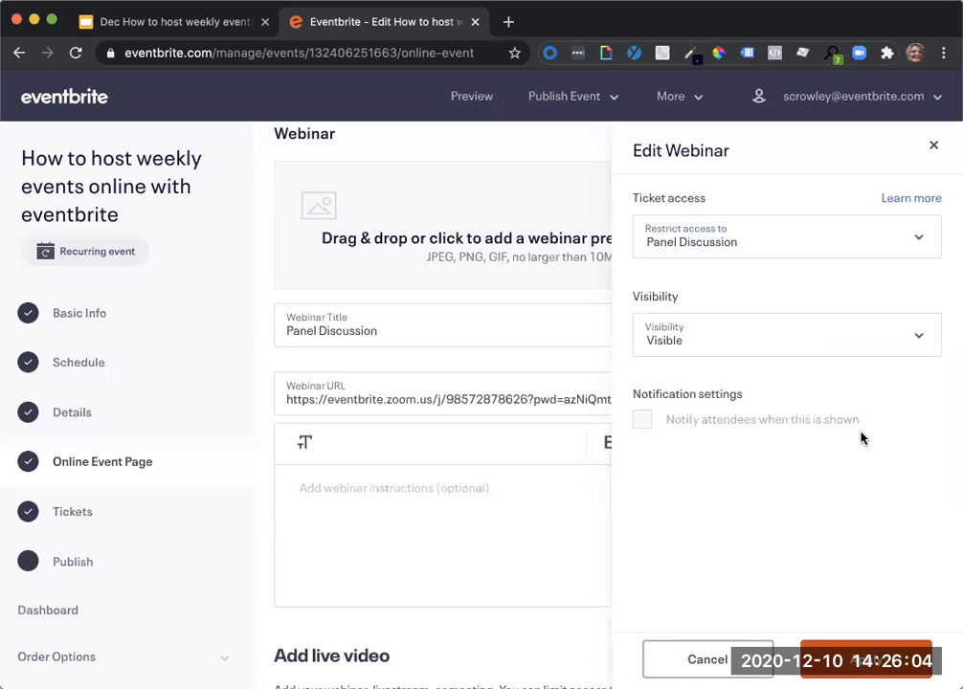
click(874, 343)
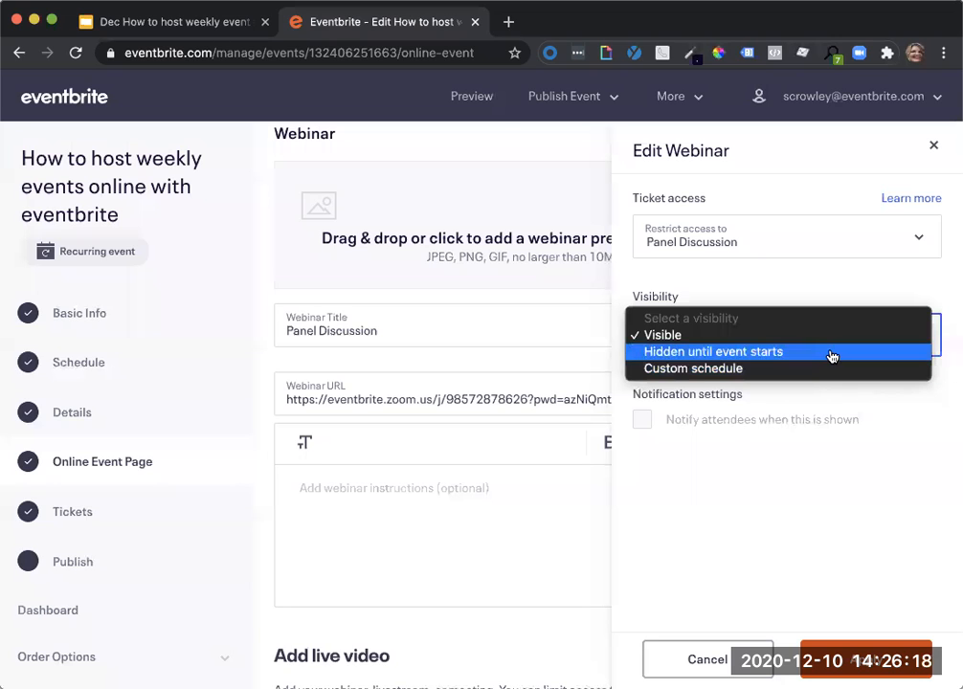
click(830, 356)
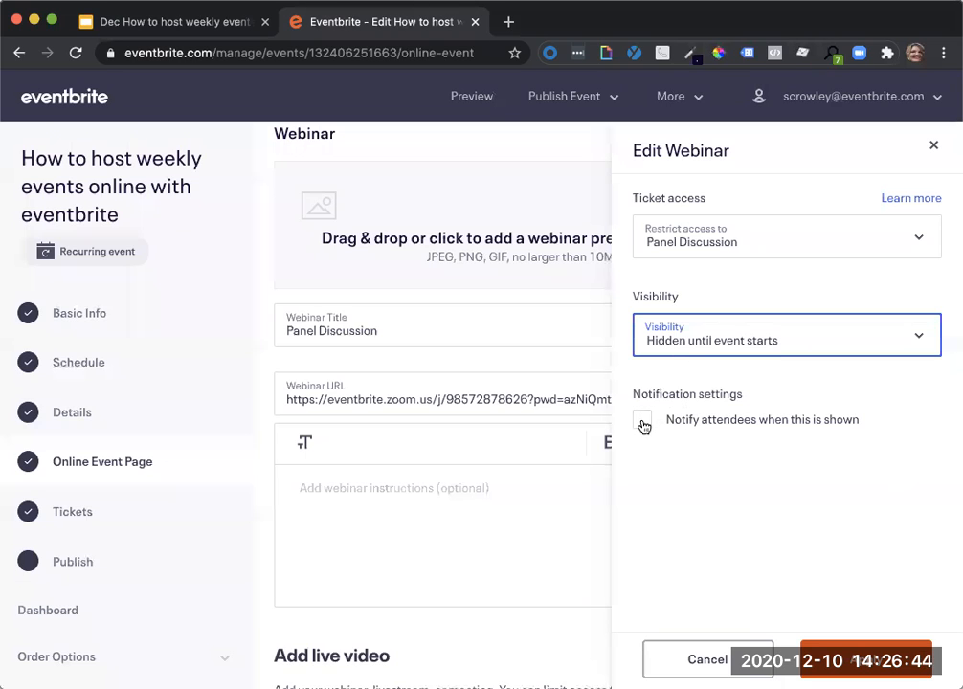
click(688, 670)
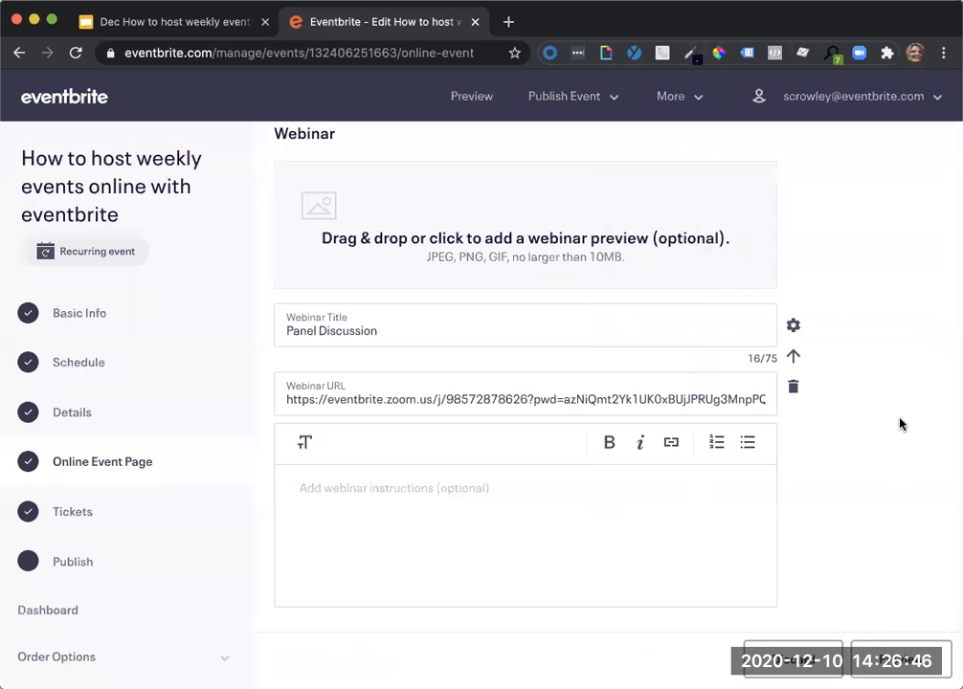
Preview the online event page, review how the main webinar and the Panel Discussion webinar appear to attendees, and close the preview.
scroll(895, 430, down, 1)
scroll(890, 436, down, 5)
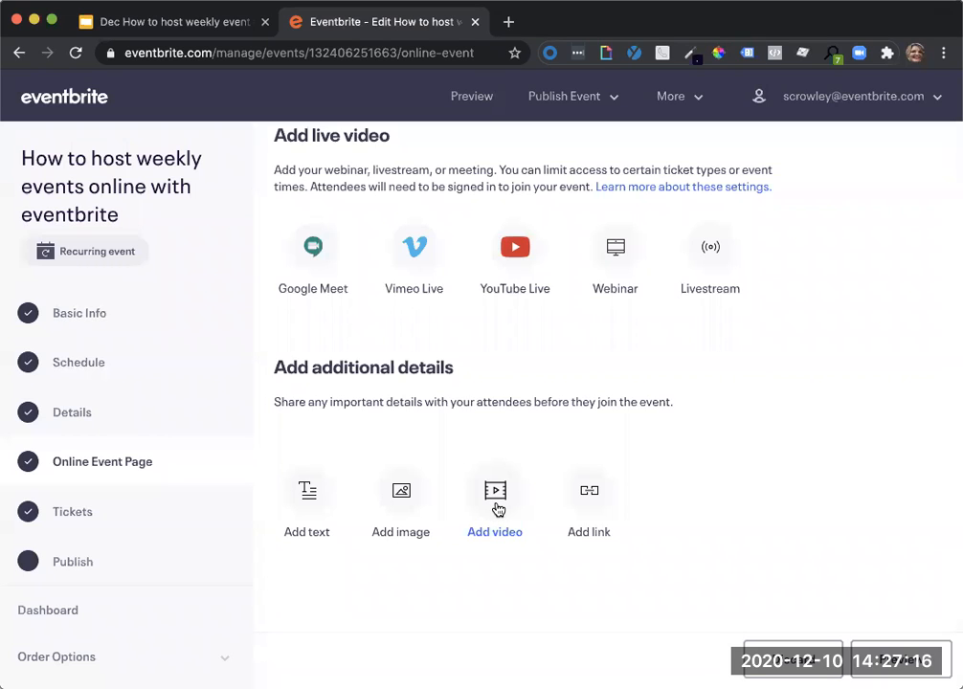
click(903, 674)
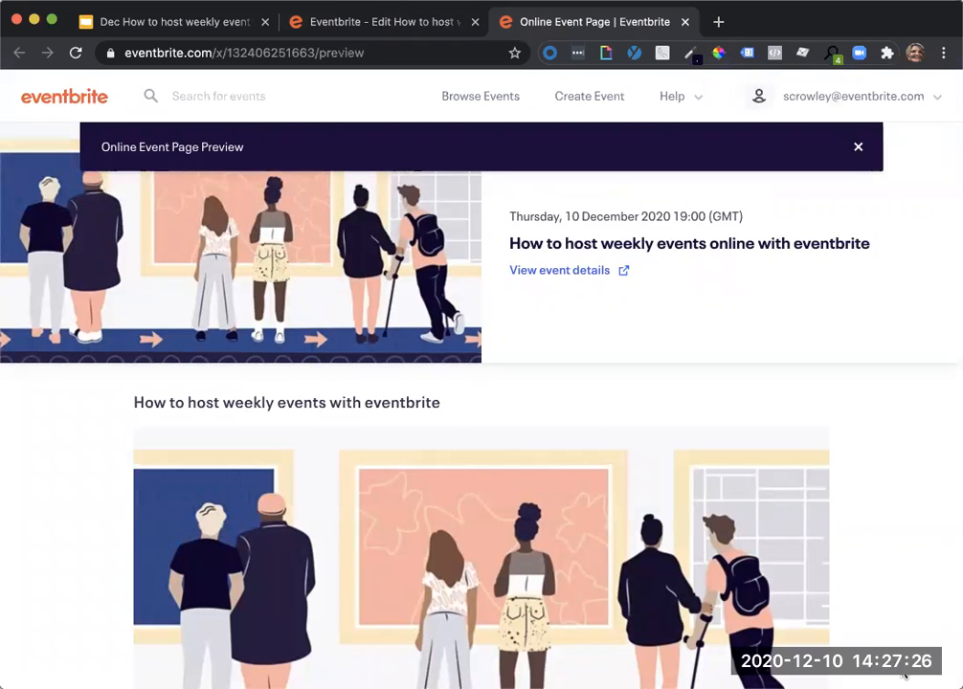
scroll(869, 596, down, 3)
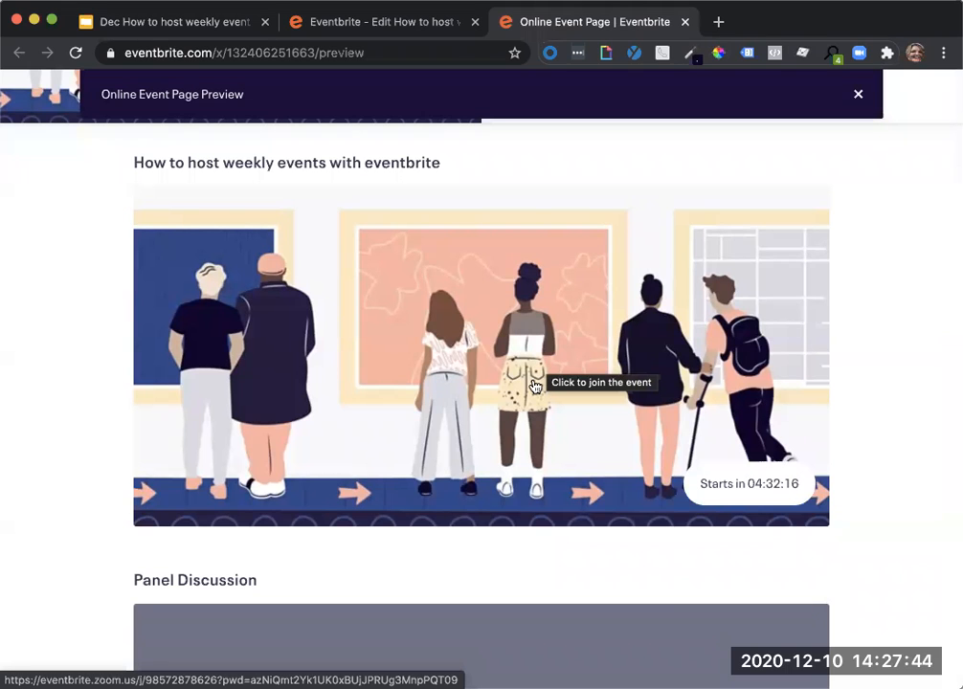
scroll(535, 386, down, 5)
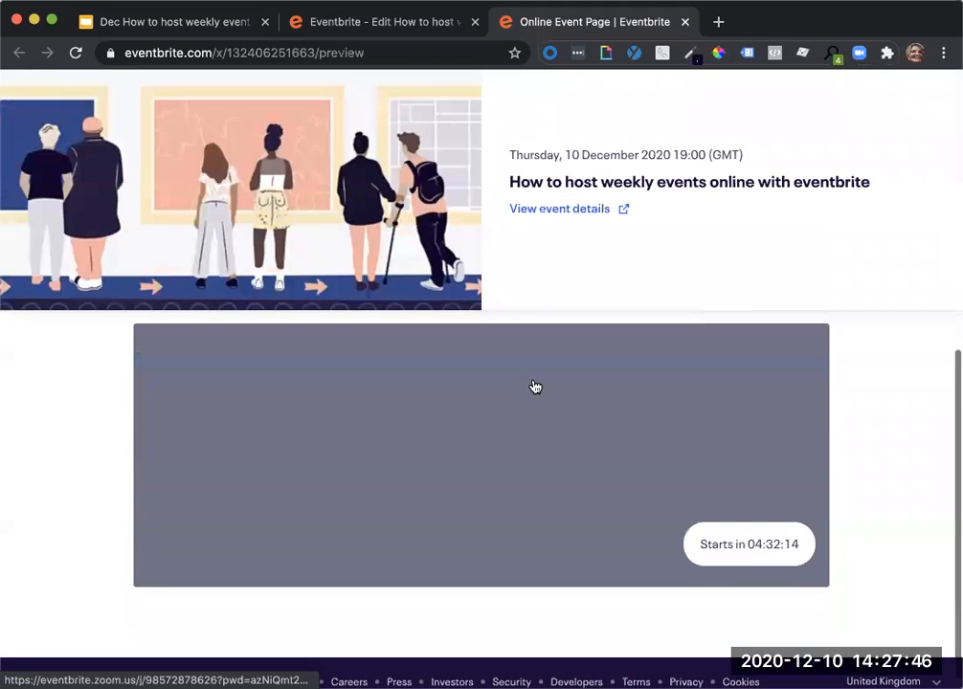
scroll(536, 383, up, 1)
scroll(537, 379, up, 1)
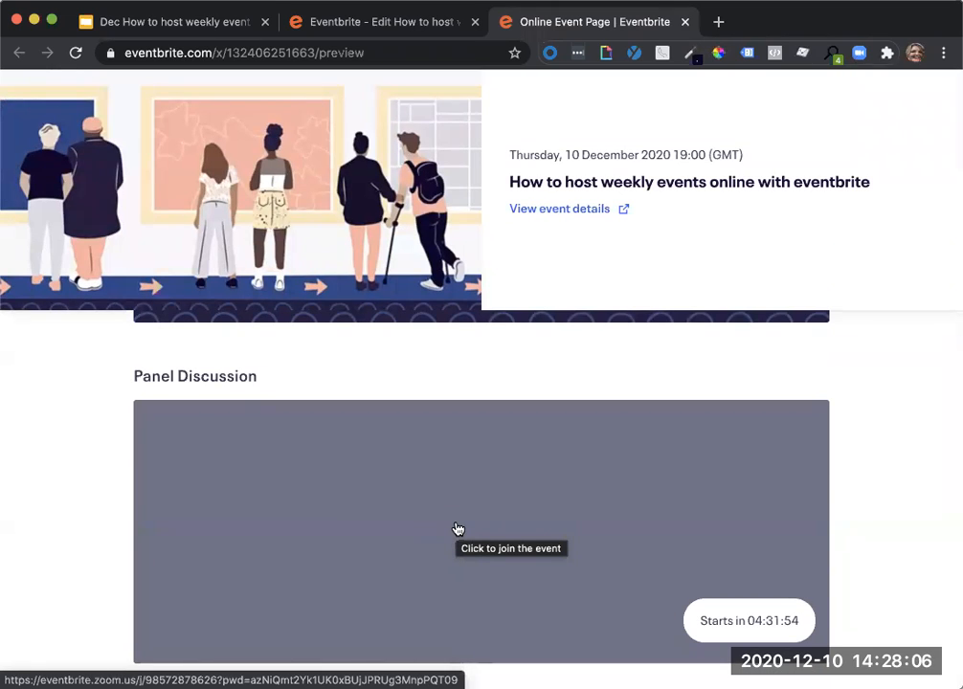
scroll(457, 529, up, 5)
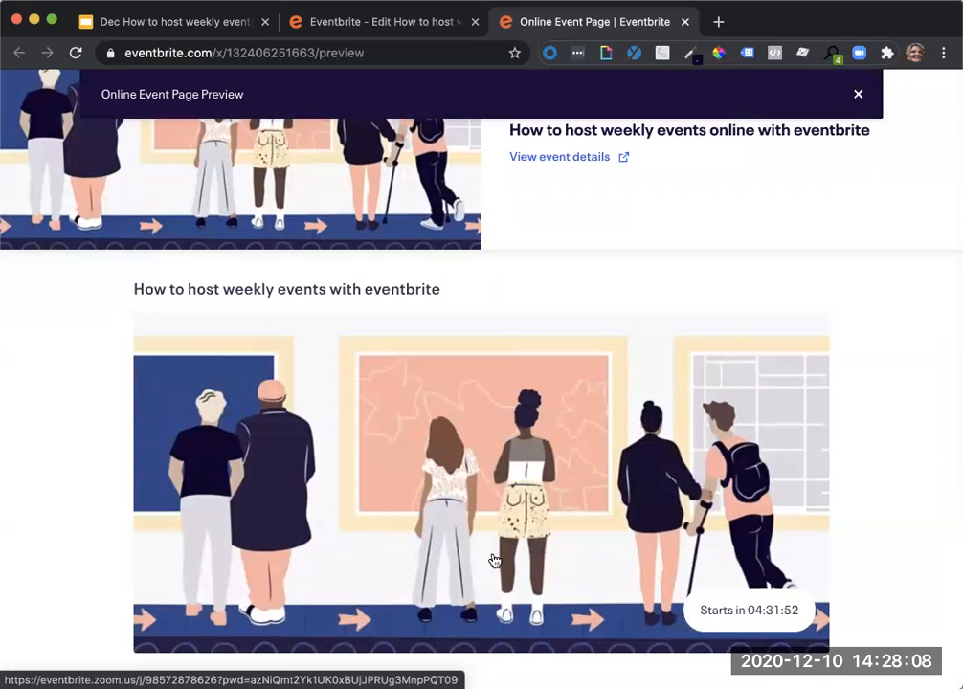
scroll(553, 537, down, 3)
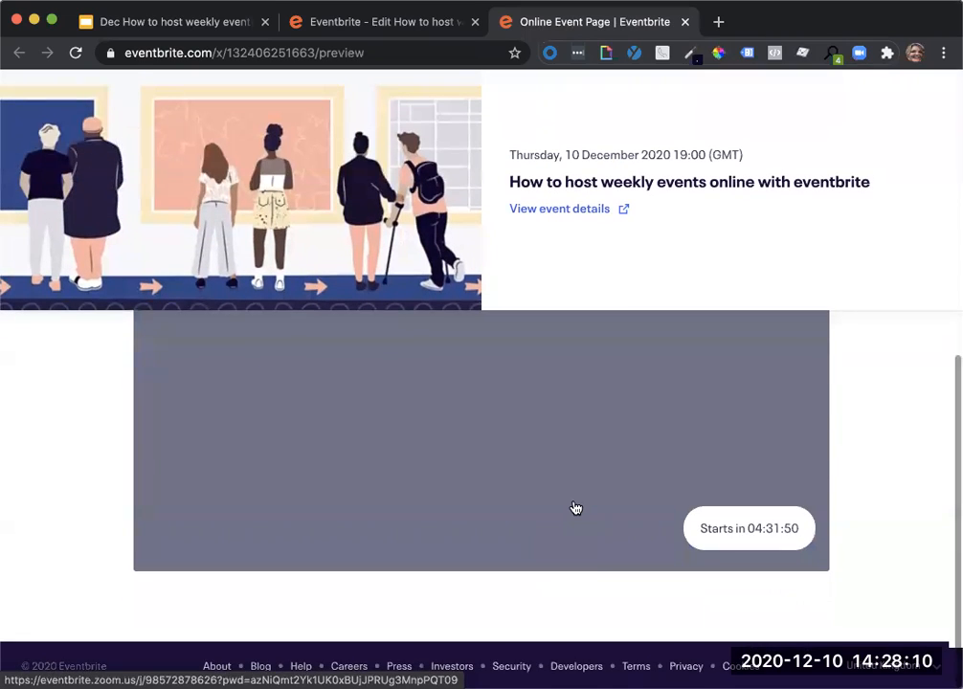
scroll(576, 509, up, 1)
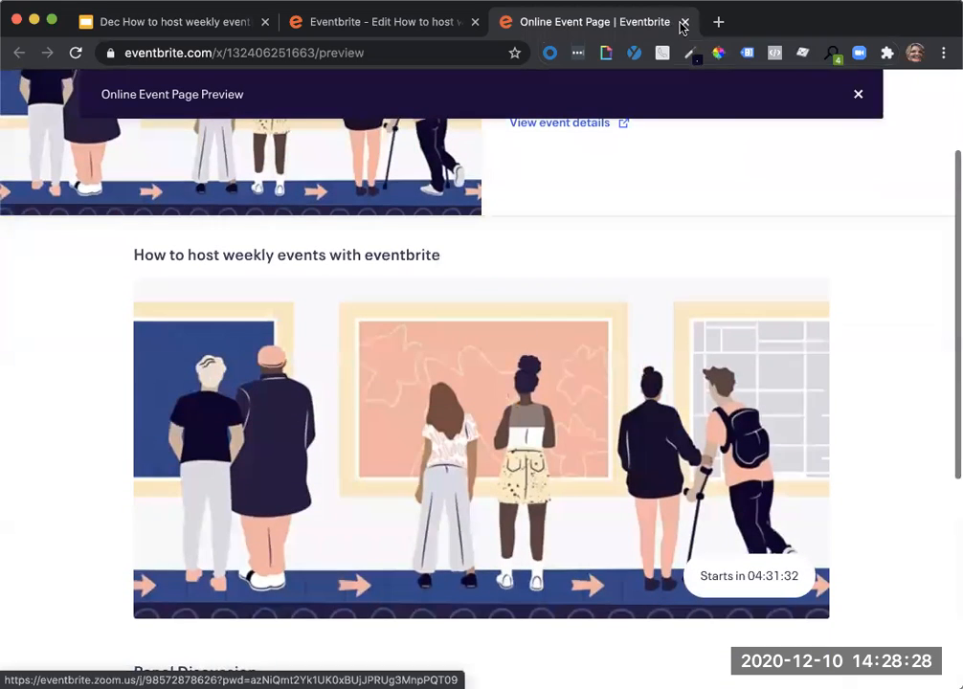
click(684, 22)
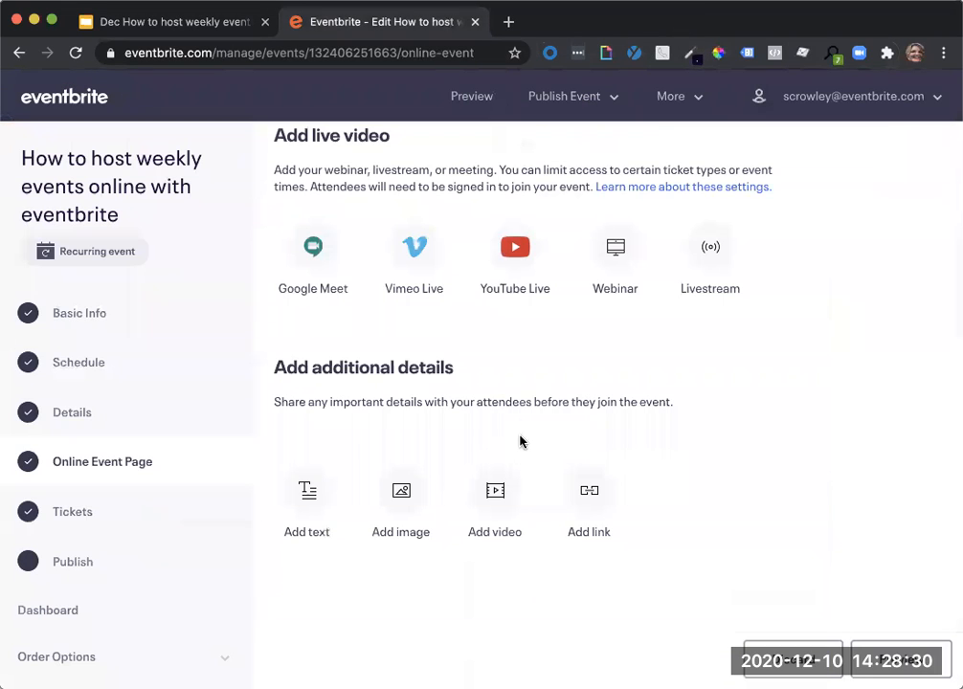
Publish the recurring event and dismiss the confirmation banner.
scroll(627, 304, down, 1)
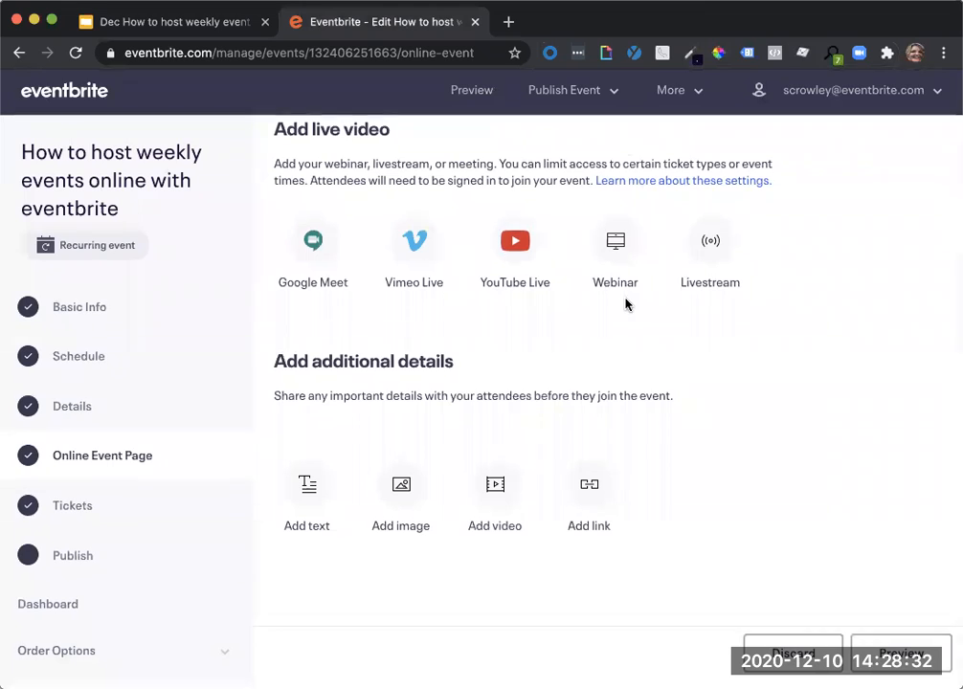
scroll(82, 590, down, 3)
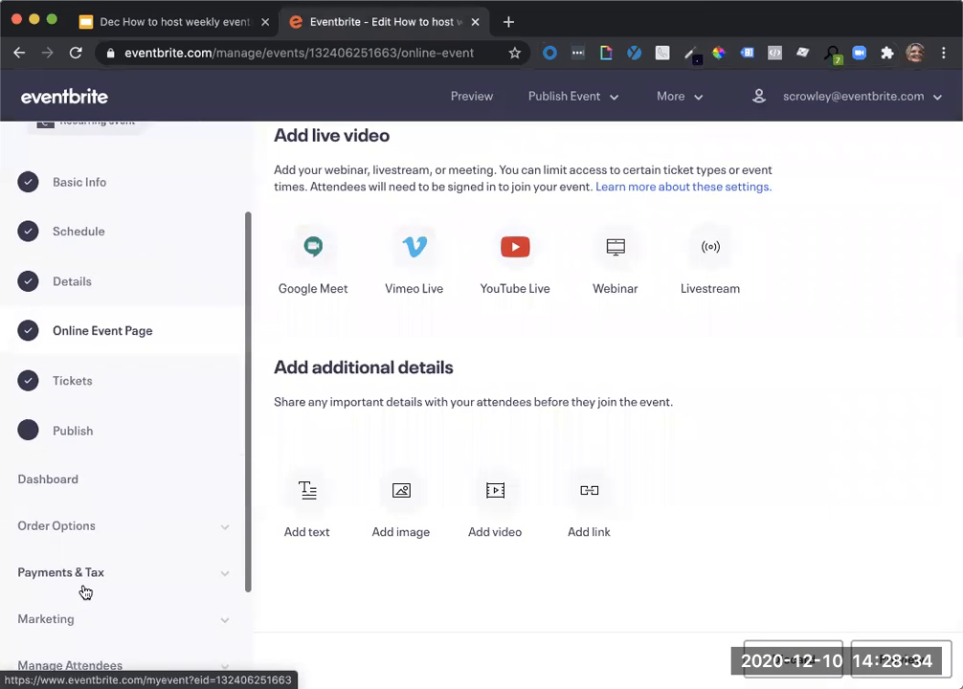
scroll(84, 592, down, 2)
scroll(84, 592, up, 5)
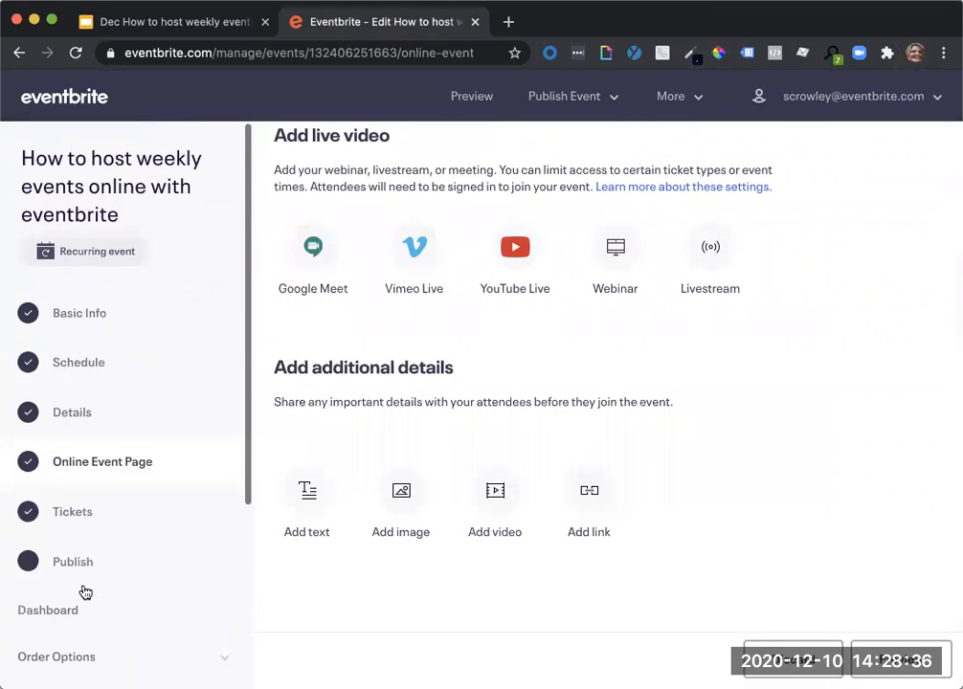
click(60, 569)
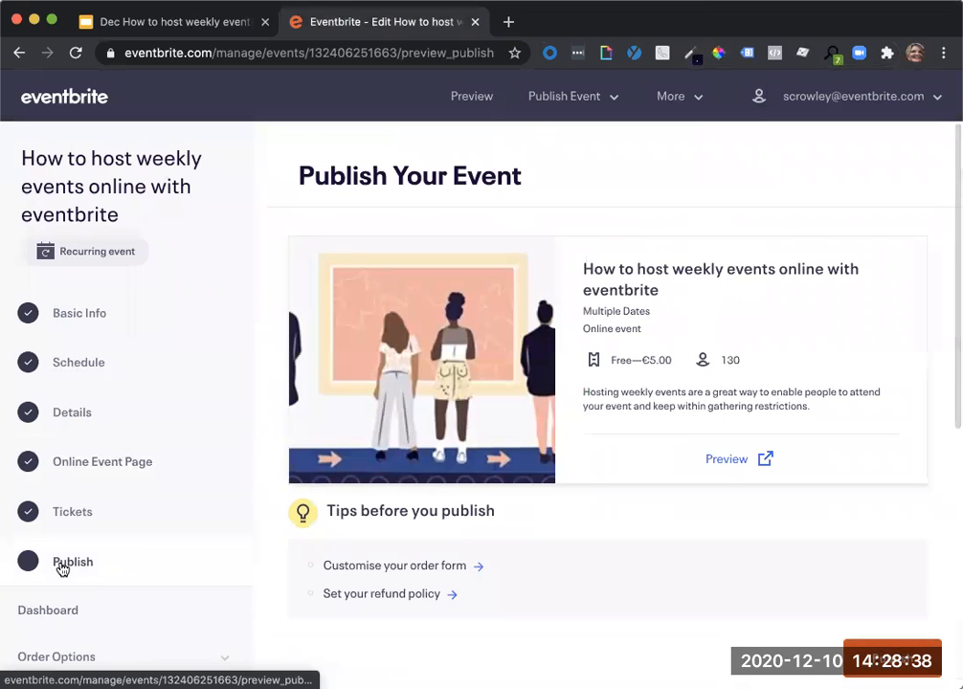
click(875, 661)
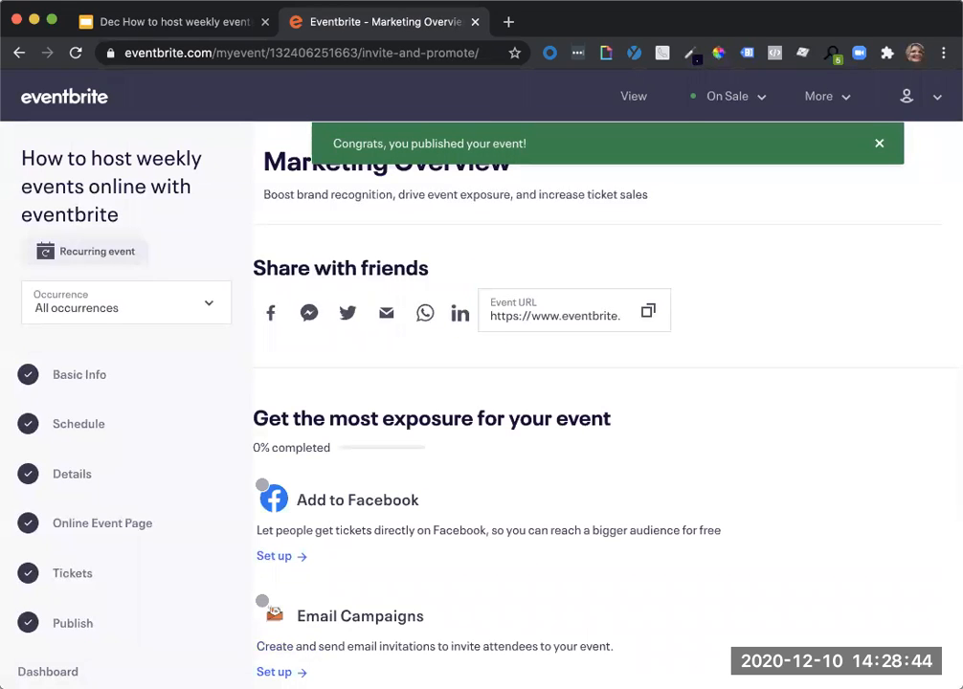
click(879, 143)
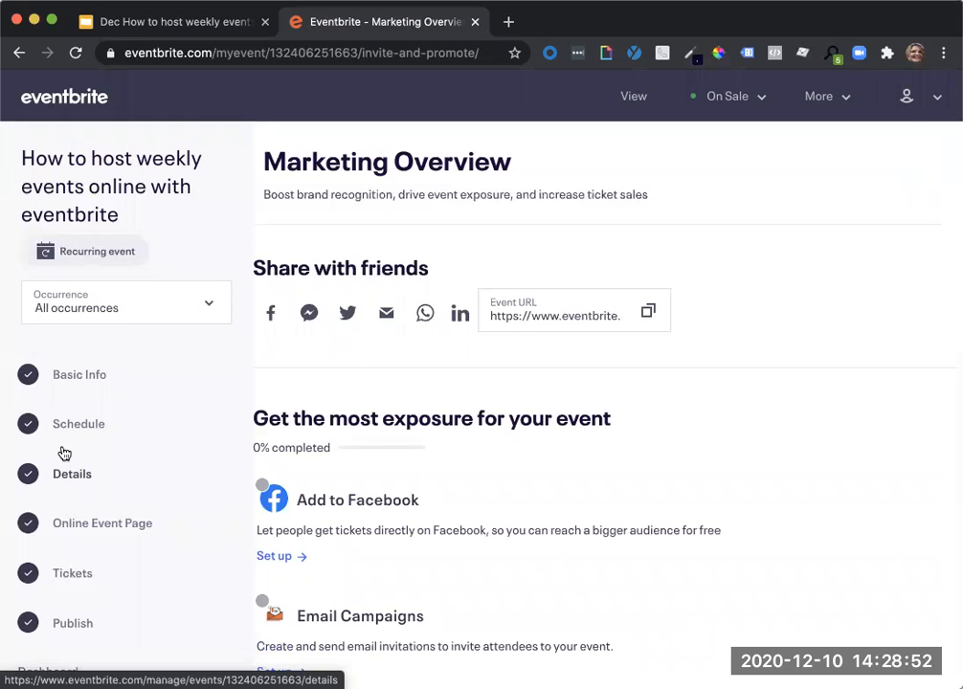
Switch the event management view from all occurrences to the one on Sun, 13/12/2020 at 16:30.
scroll(190, 406, down, 3)
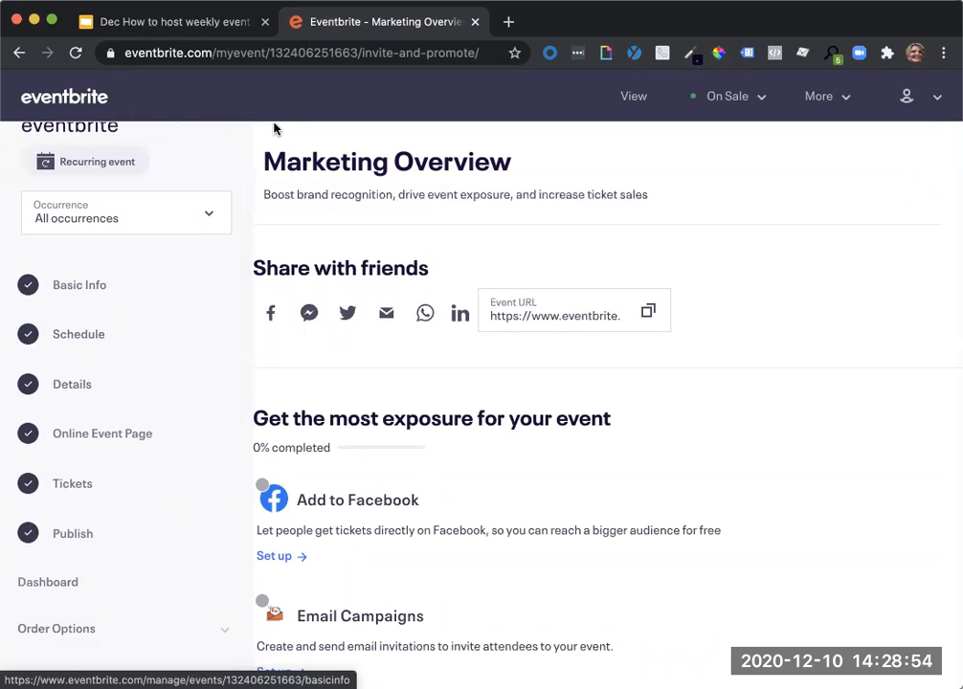
scroll(160, 369, down, 8)
scroll(164, 370, down, 4)
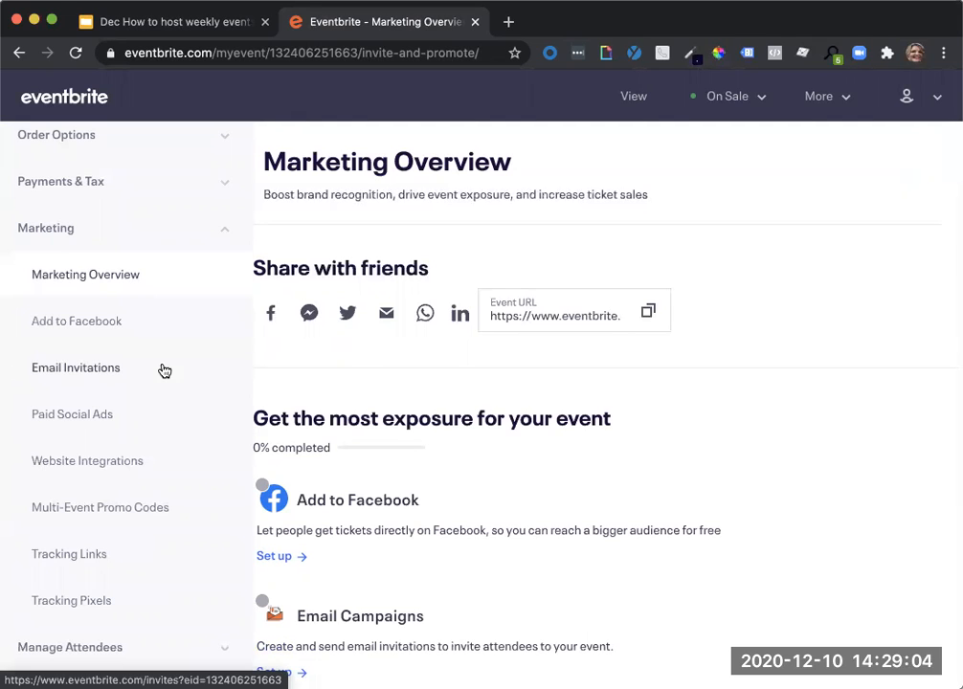
scroll(165, 370, up, 10)
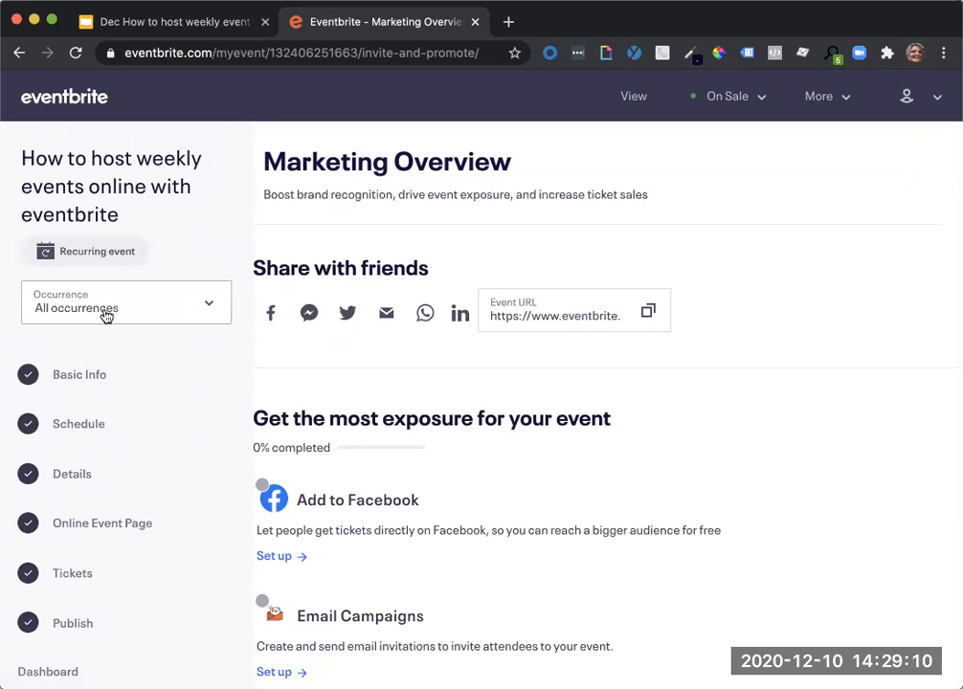
click(180, 315)
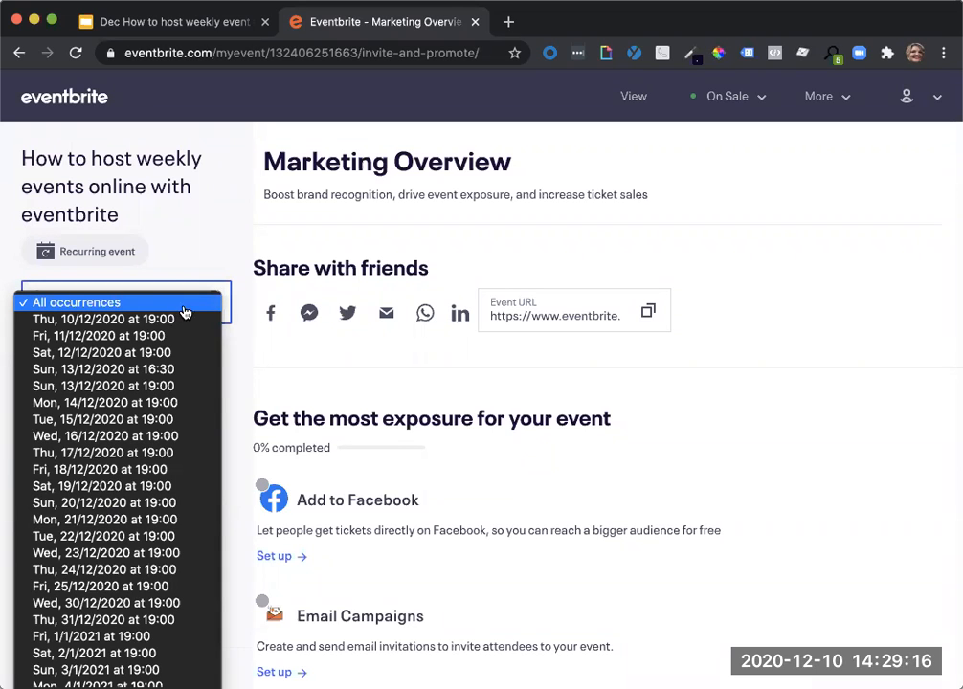
click(226, 304)
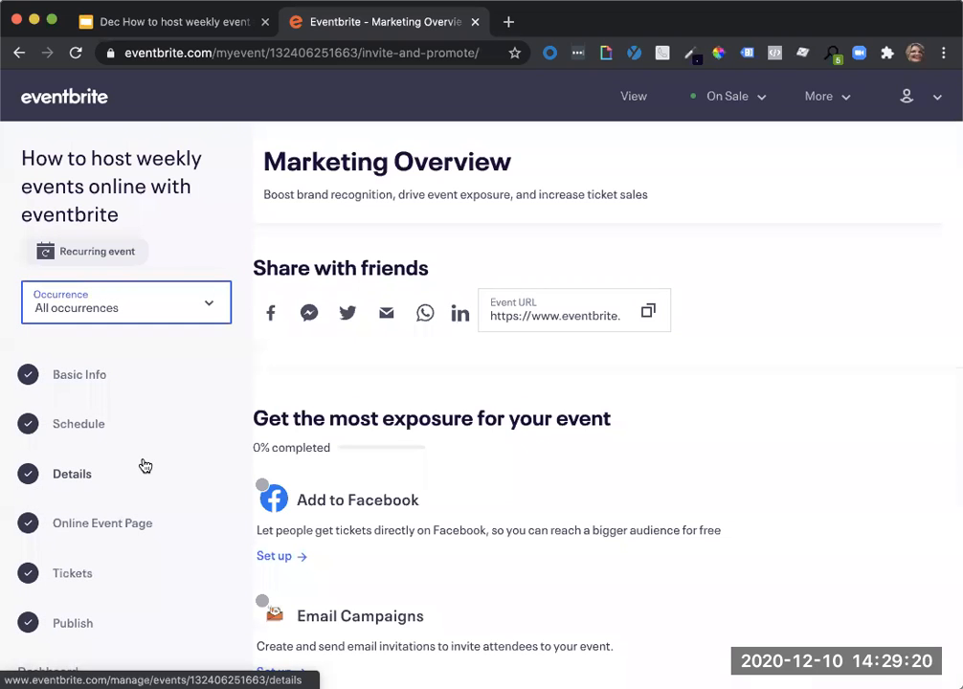
click(137, 316)
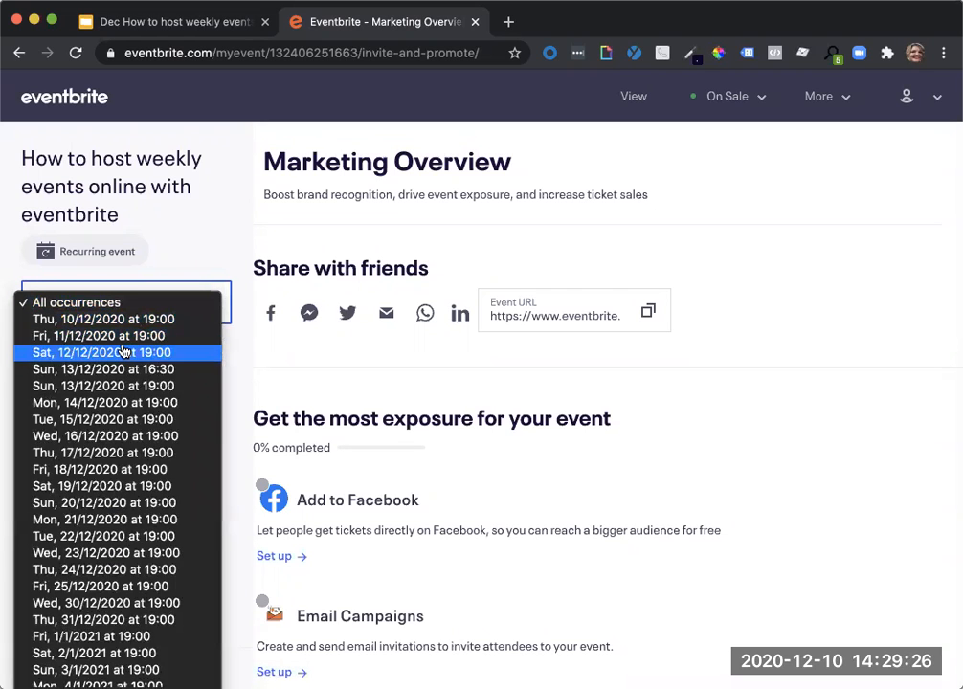
scroll(122, 403, down, 6)
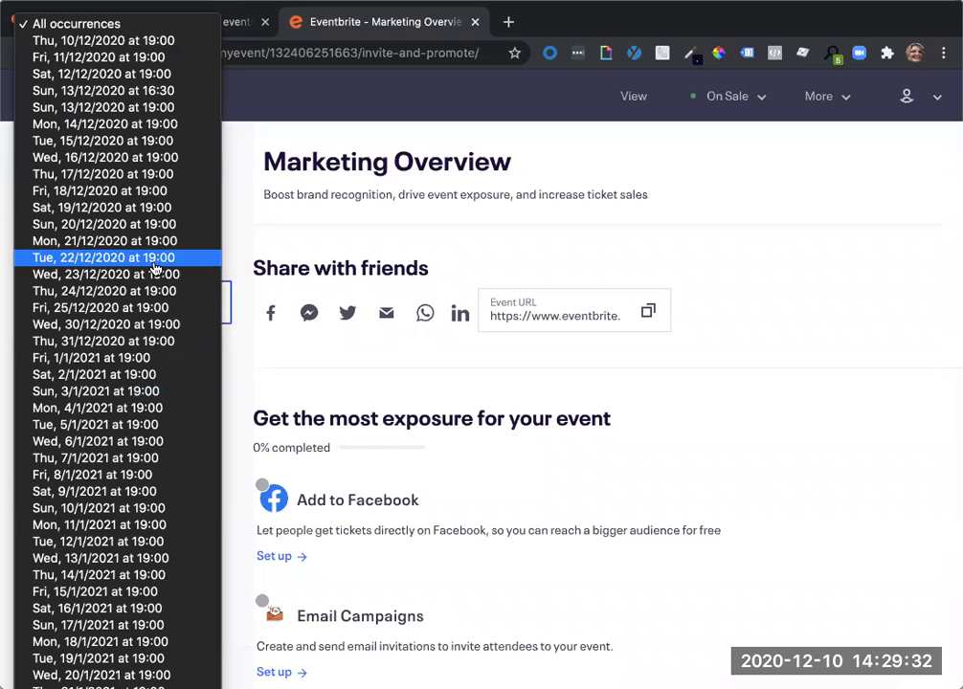
click(151, 91)
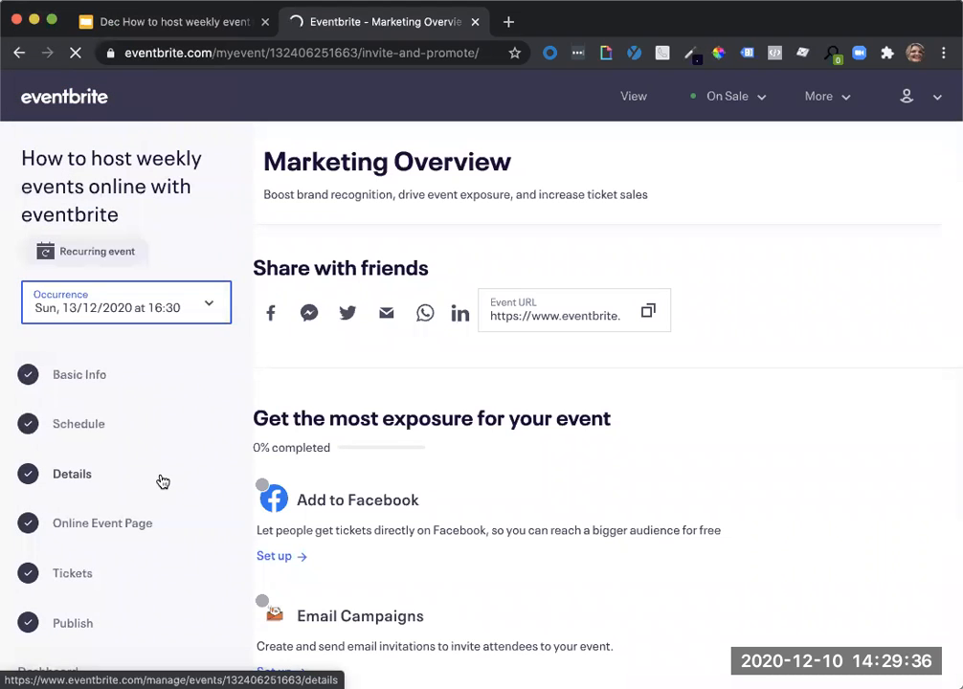
Open the Multi-Event Promo Codes page in the marketing settings of the Sun, 13/12/2020 at 16:30 occurrence.
scroll(163, 482, down, 3)
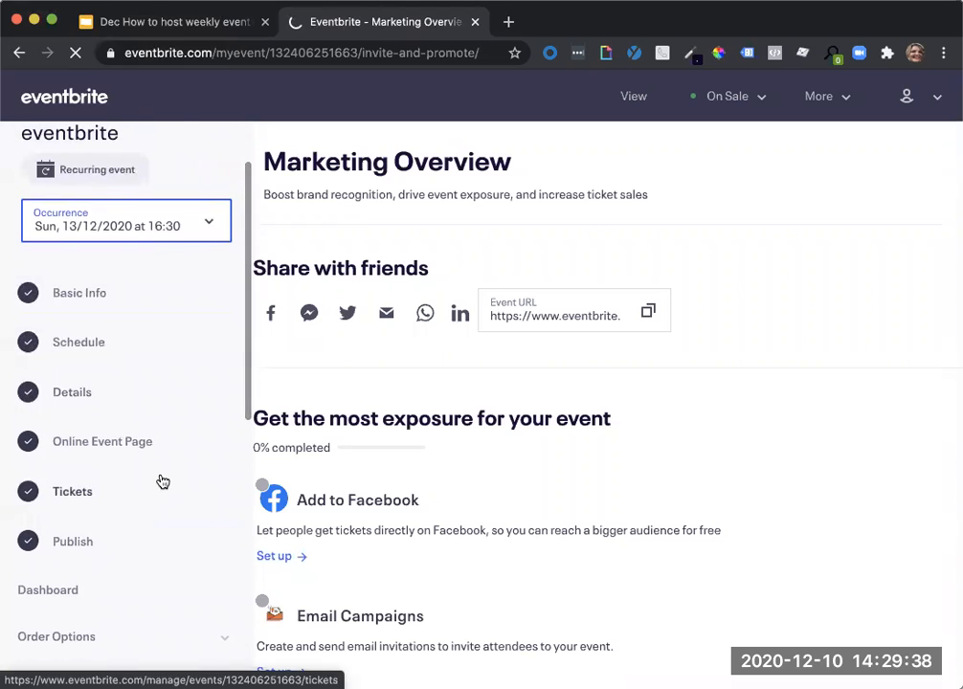
scroll(162, 481, up, 2)
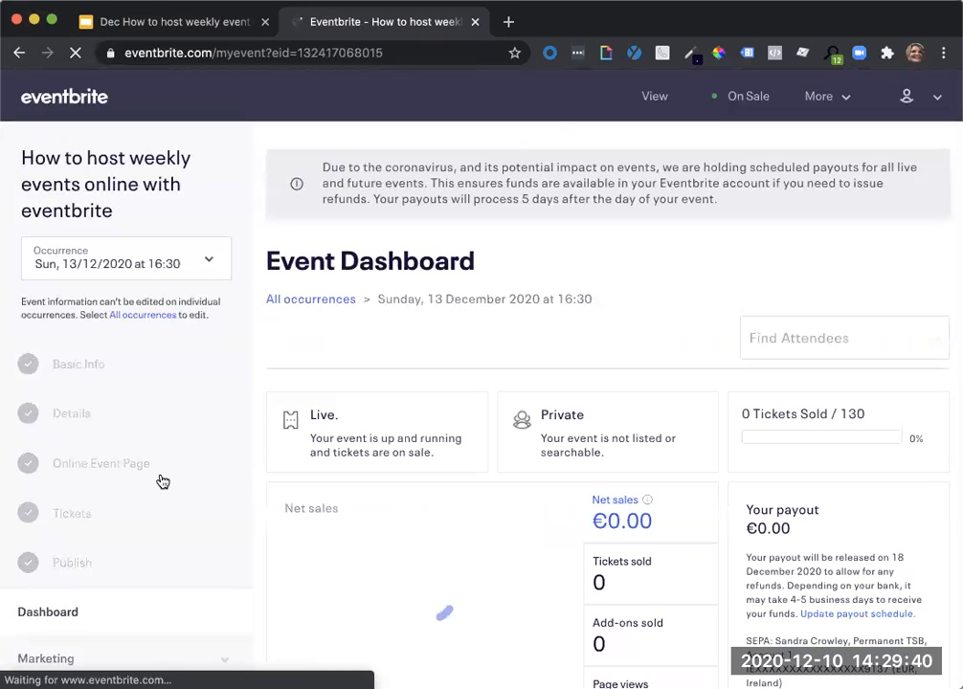
scroll(160, 481, down, 3)
scroll(160, 480, up, 3)
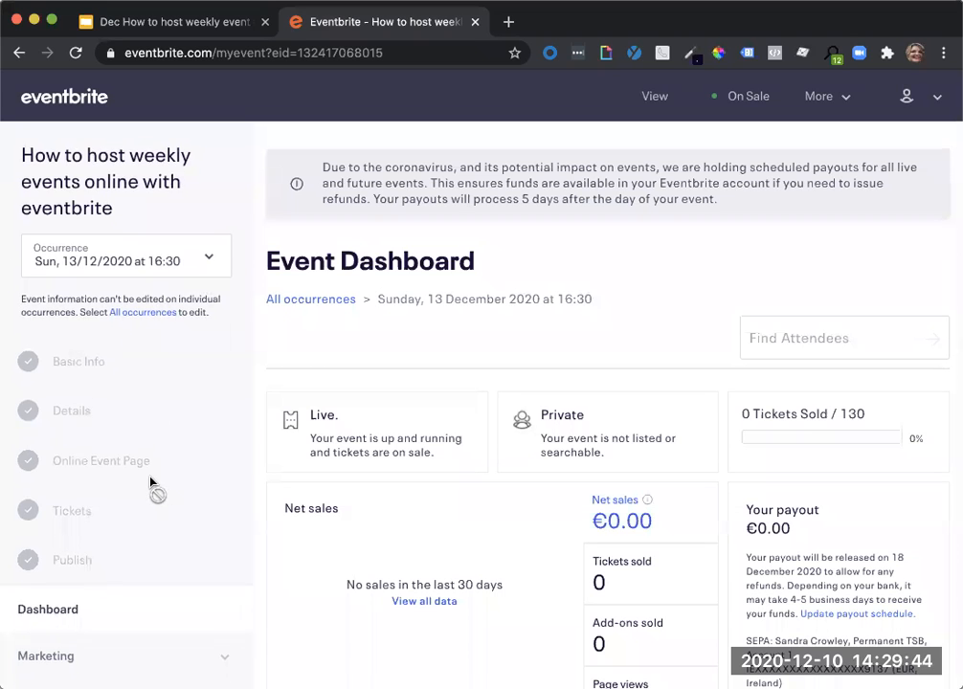
scroll(151, 488, down, 4)
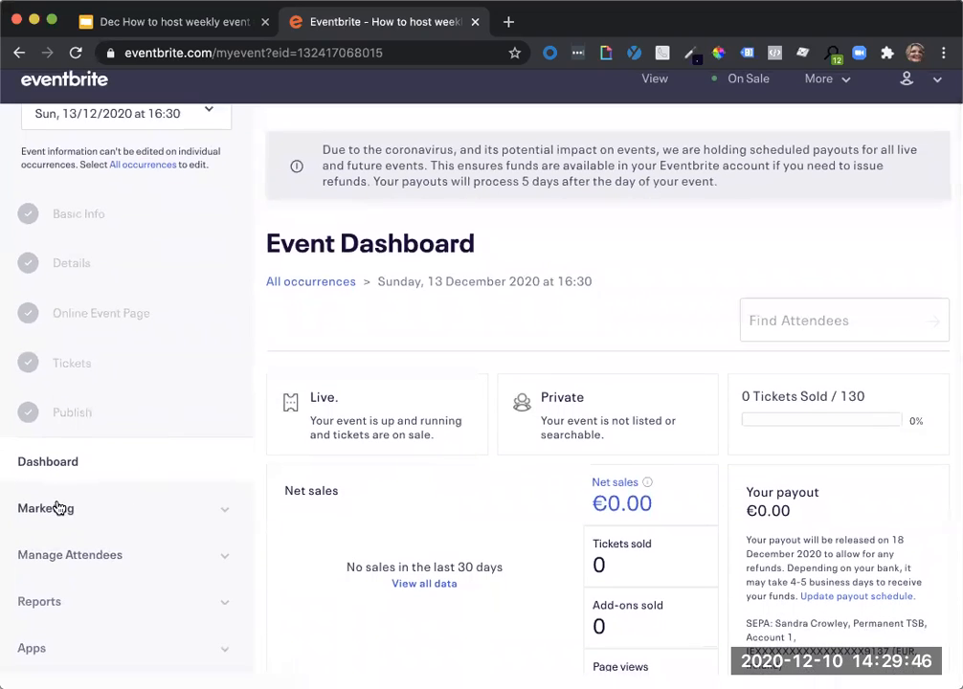
click(58, 509)
scroll(61, 515, down, 2)
scroll(60, 515, down, 1)
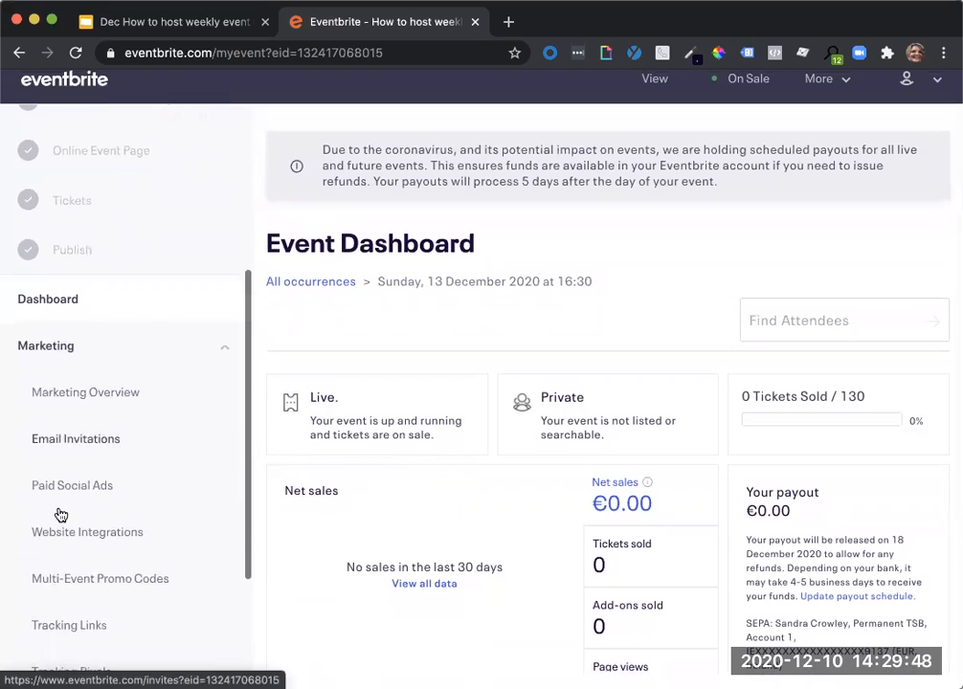
click(82, 580)
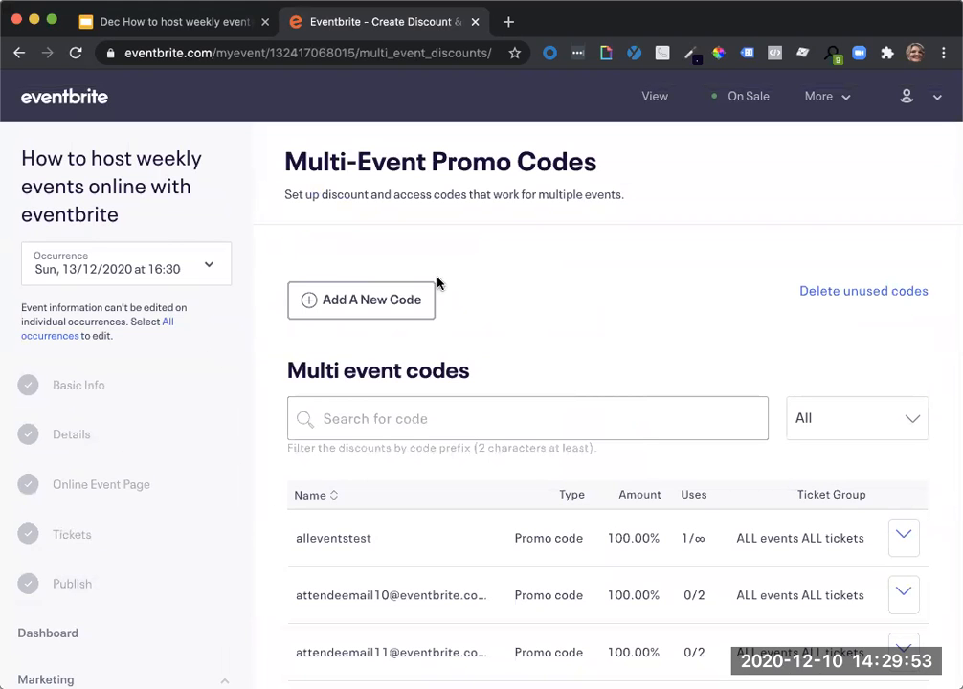
Start a new public discount for this event only, applying to all tickets in the current event.
click(350, 298)
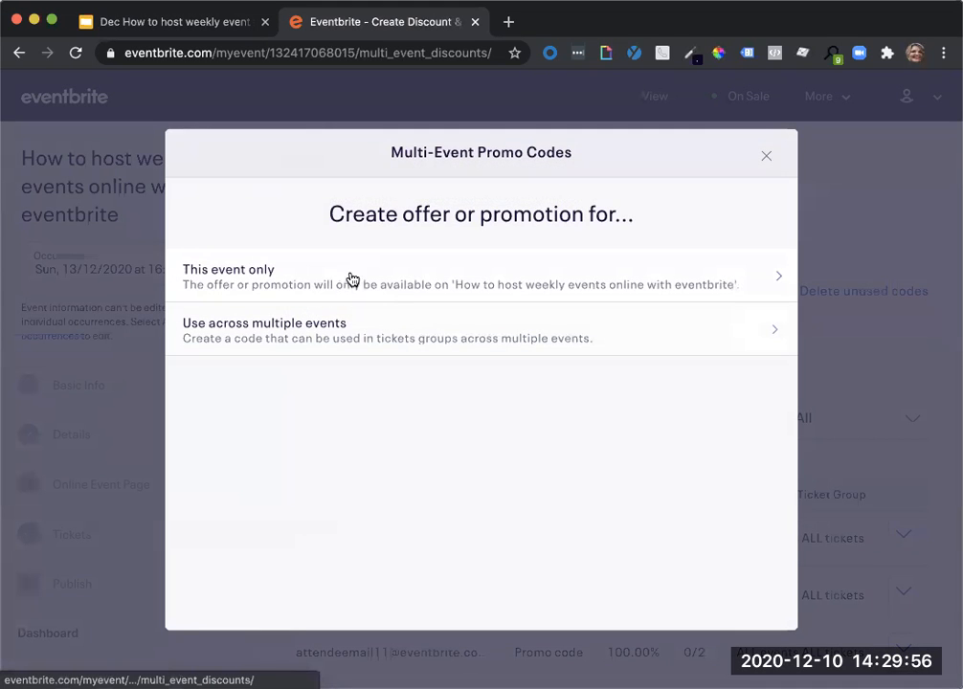
click(352, 279)
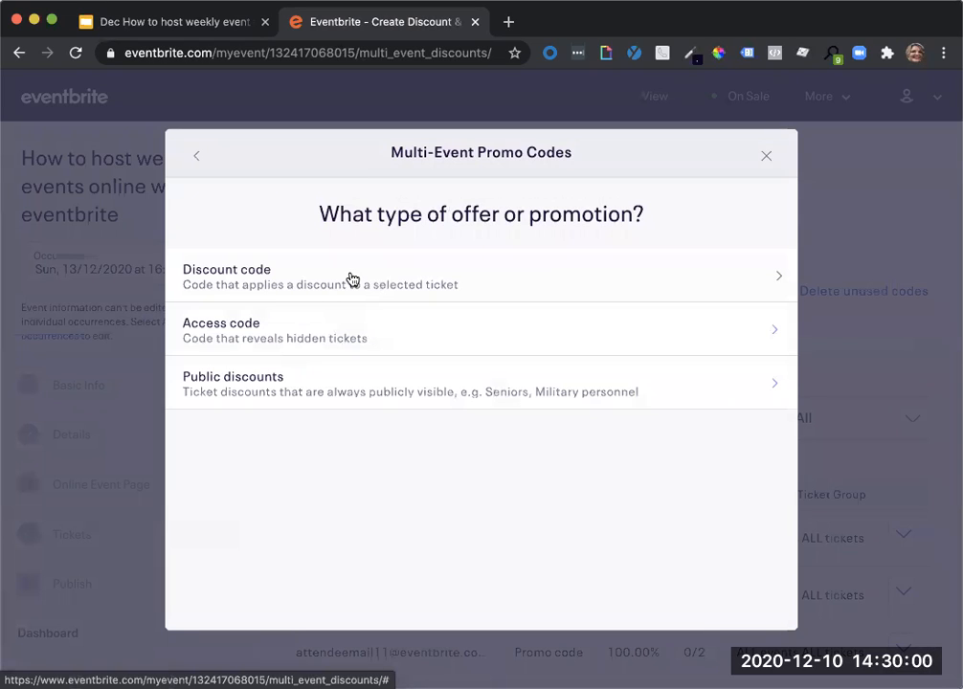
click(322, 384)
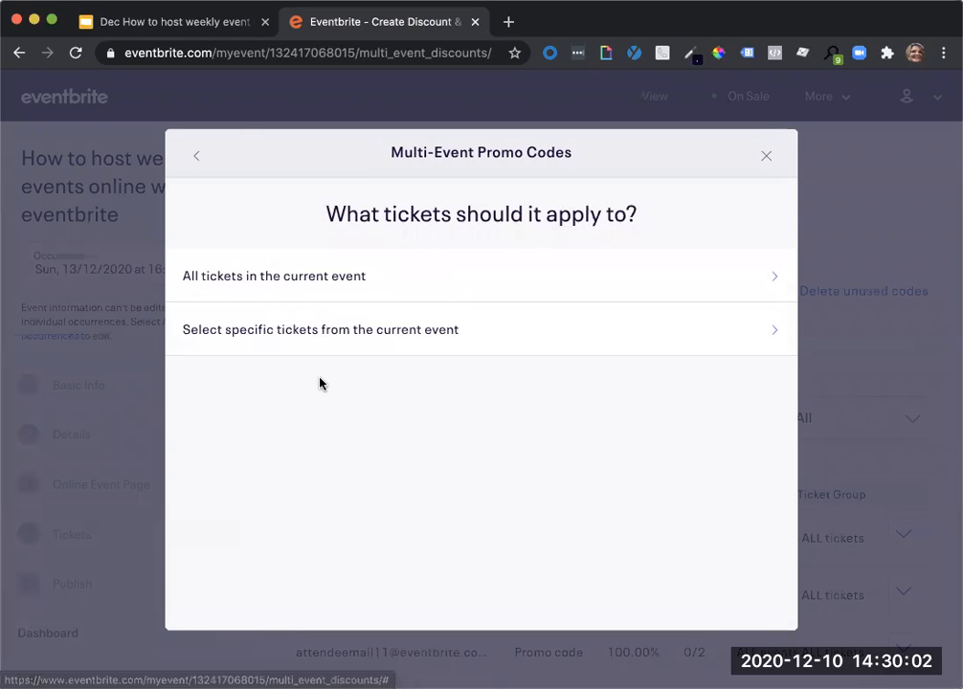
click(318, 280)
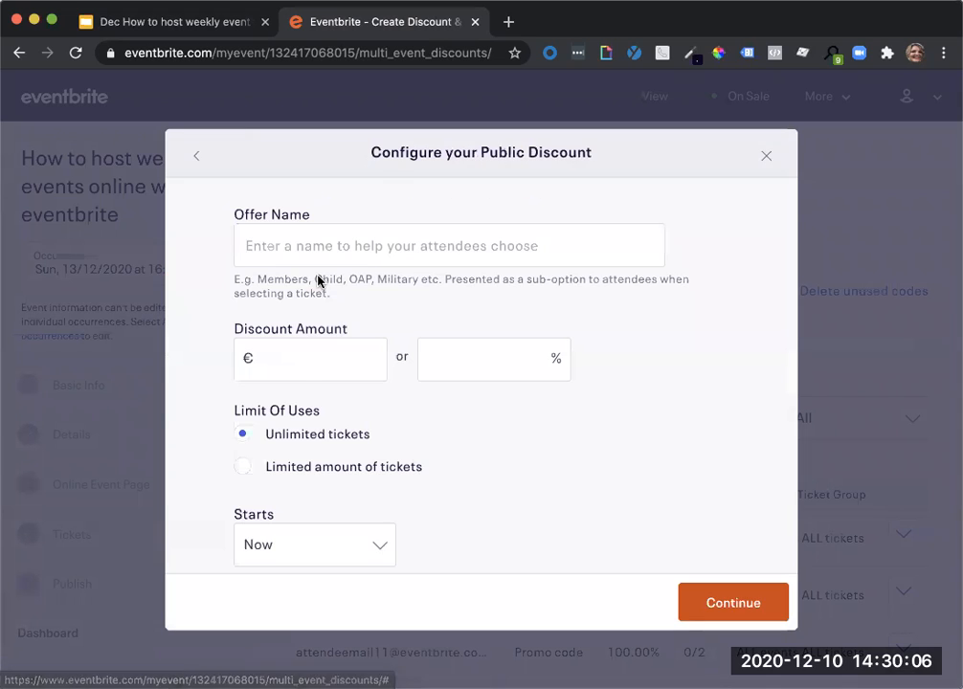
Name the public discount Matinee, set its amount to €2 with unlimited tickets, and save it.
click(294, 254)
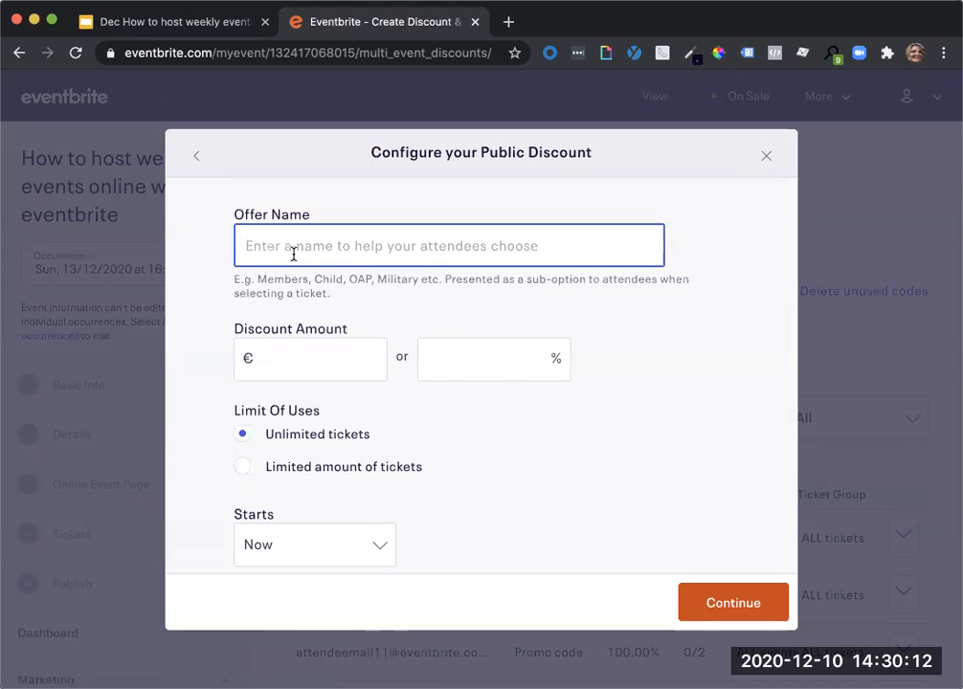
text(Mat)
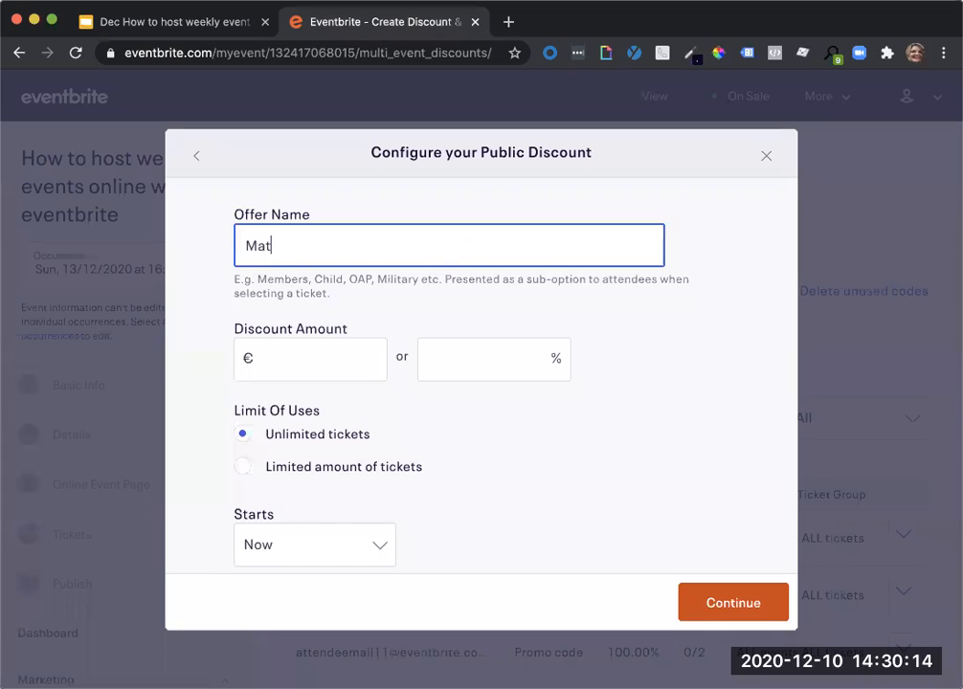
text(inee)
click(311, 363)
text(2)
scroll(361, 461, down, 2)
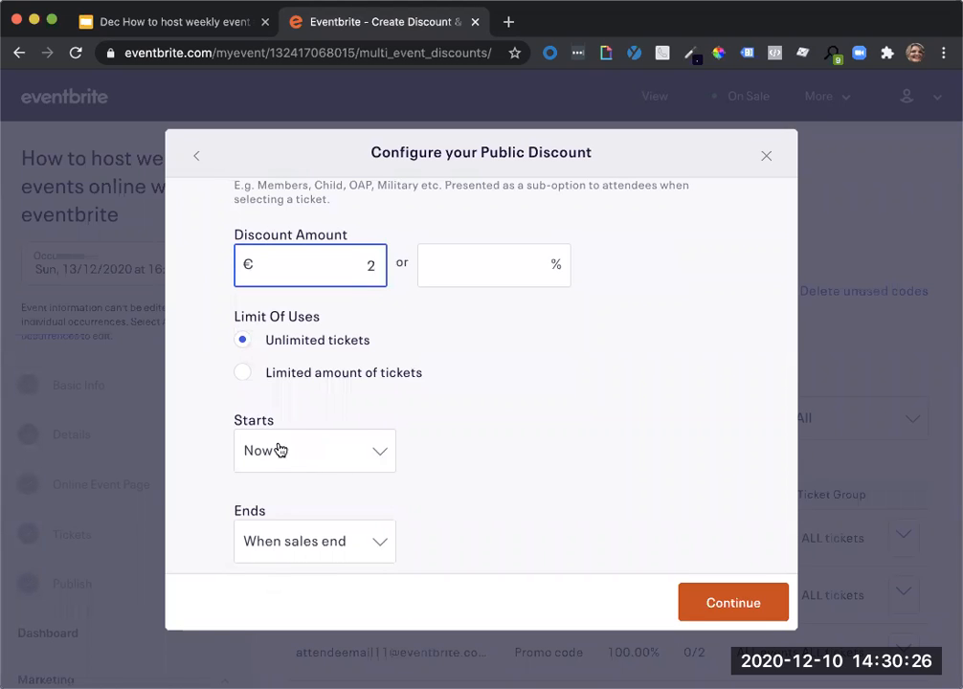
click(737, 610)
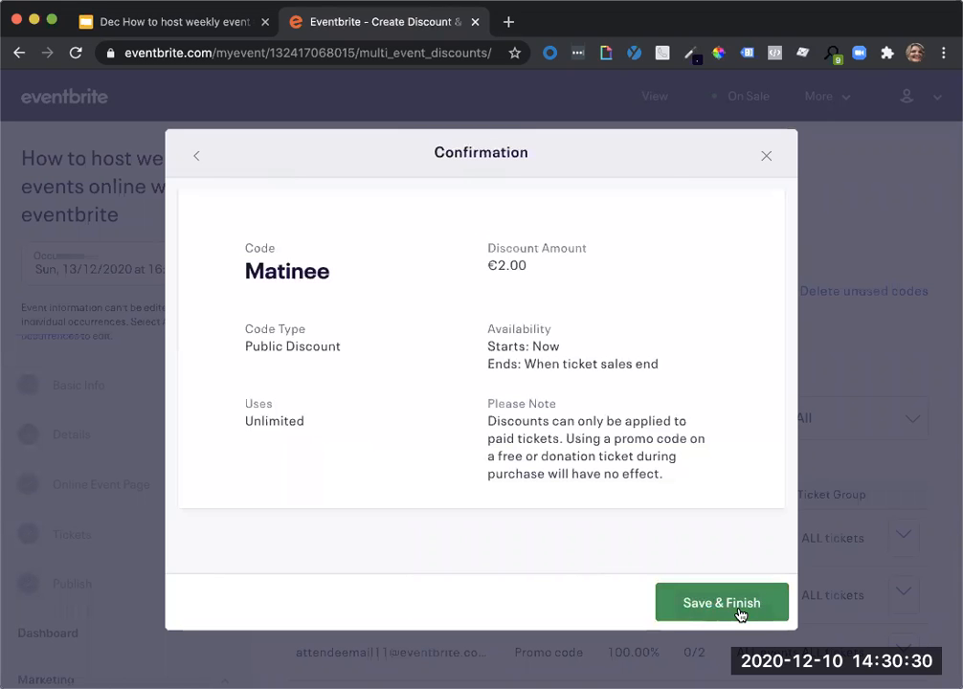
click(739, 611)
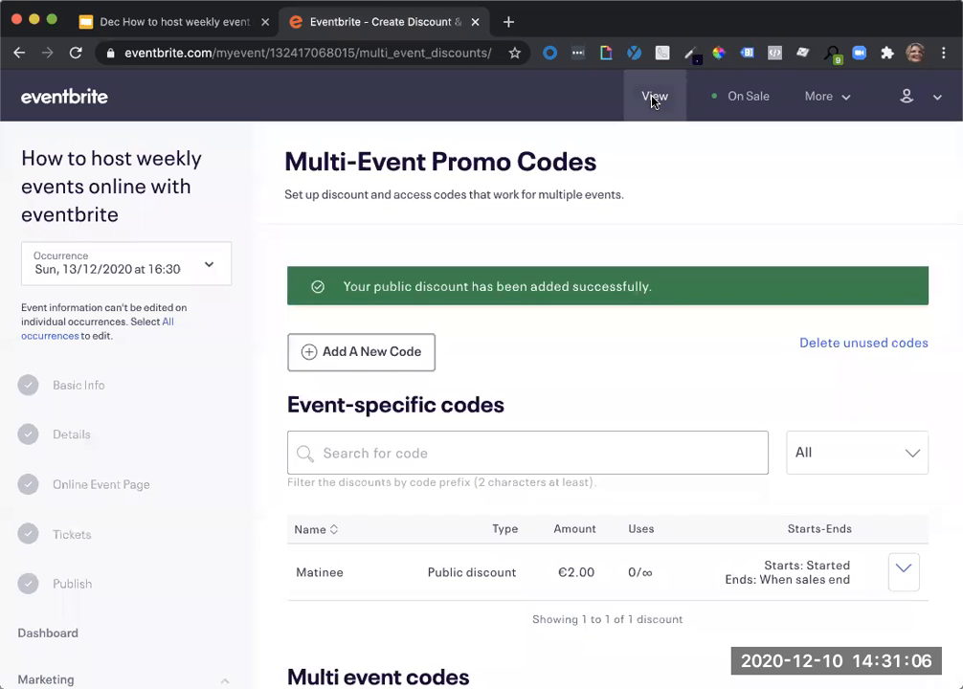
View and close the occurrence's public listing, switch management to all occurrences, and open the recurring event's public page.
click(653, 98)
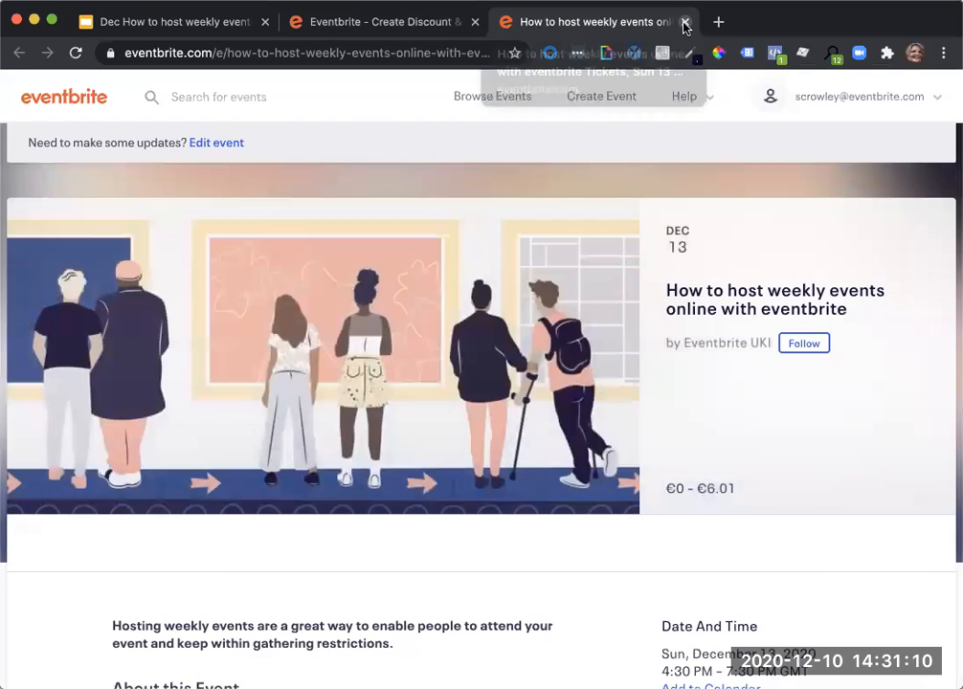
click(684, 21)
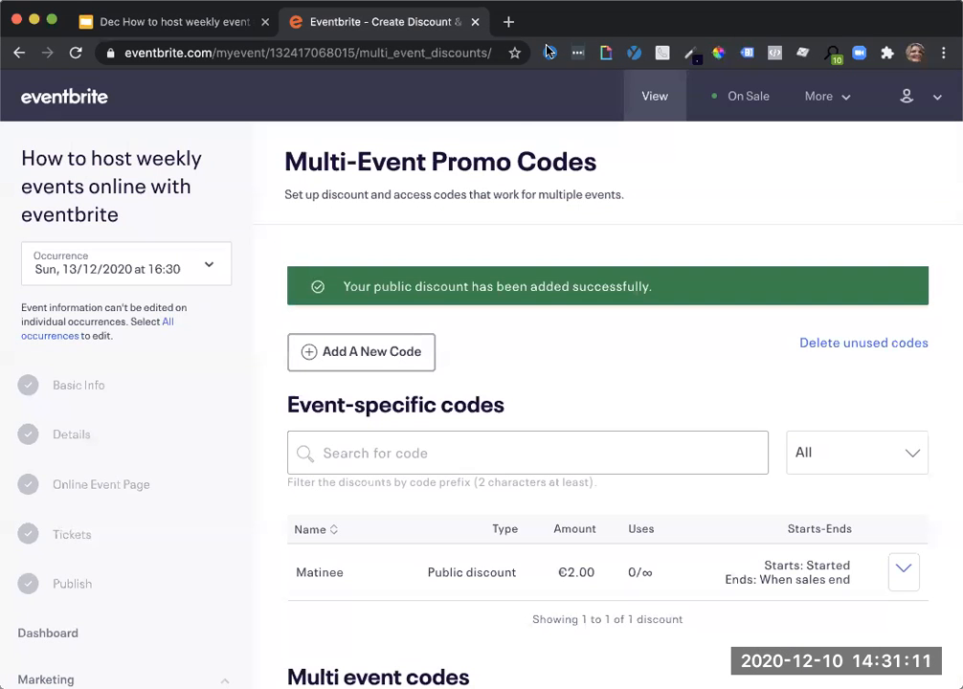
click(188, 269)
click(149, 199)
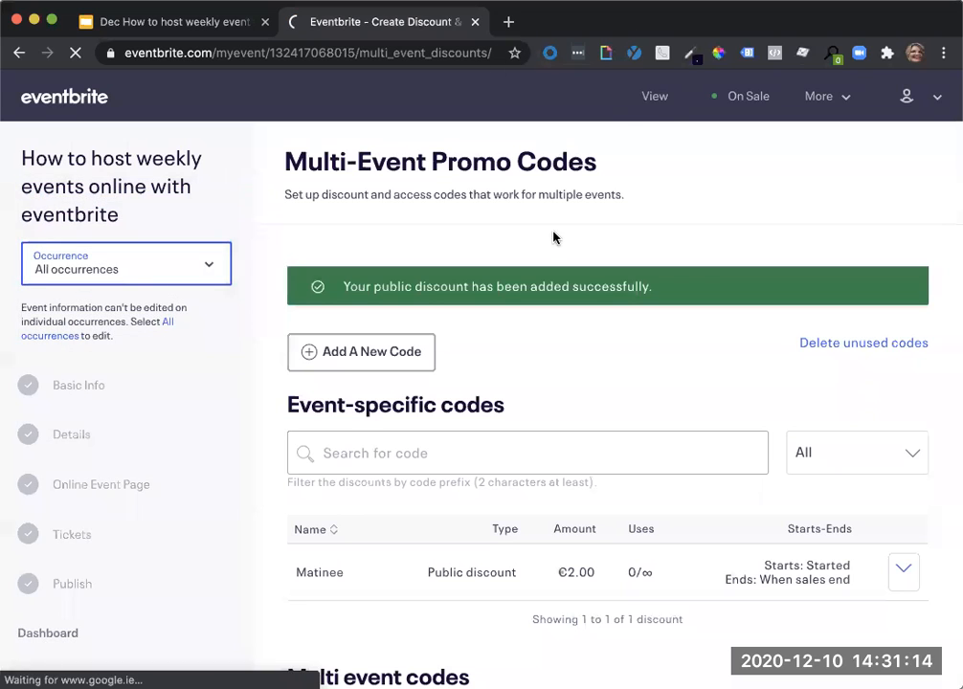
click(654, 98)
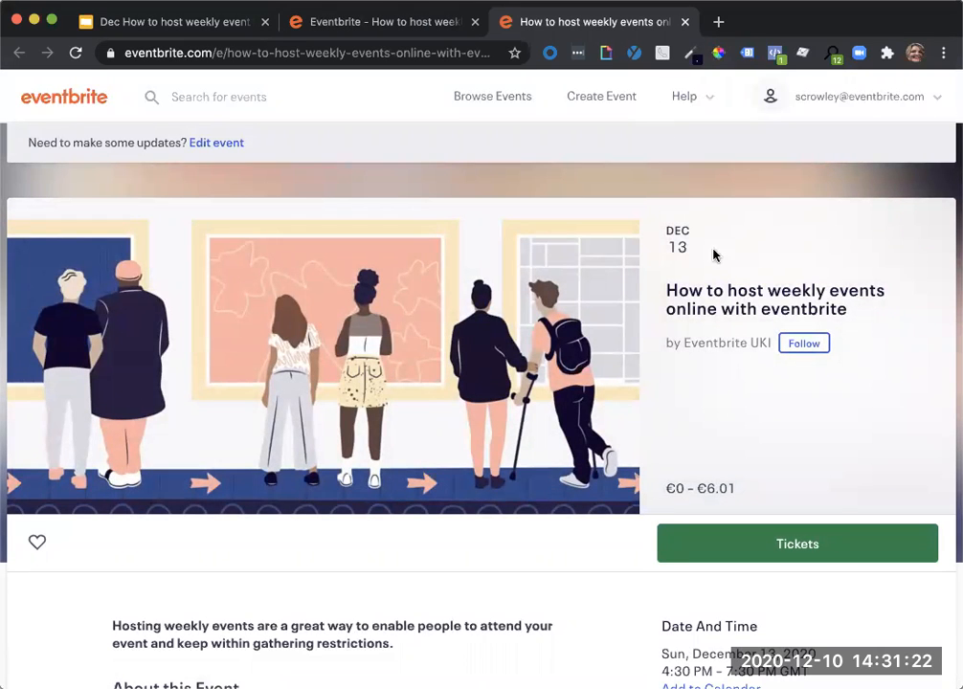
Check the Matinee option under Panel Discussion in the 13 December 16:30 ticket selection, then close the checkout.
scroll(732, 468, down, 2)
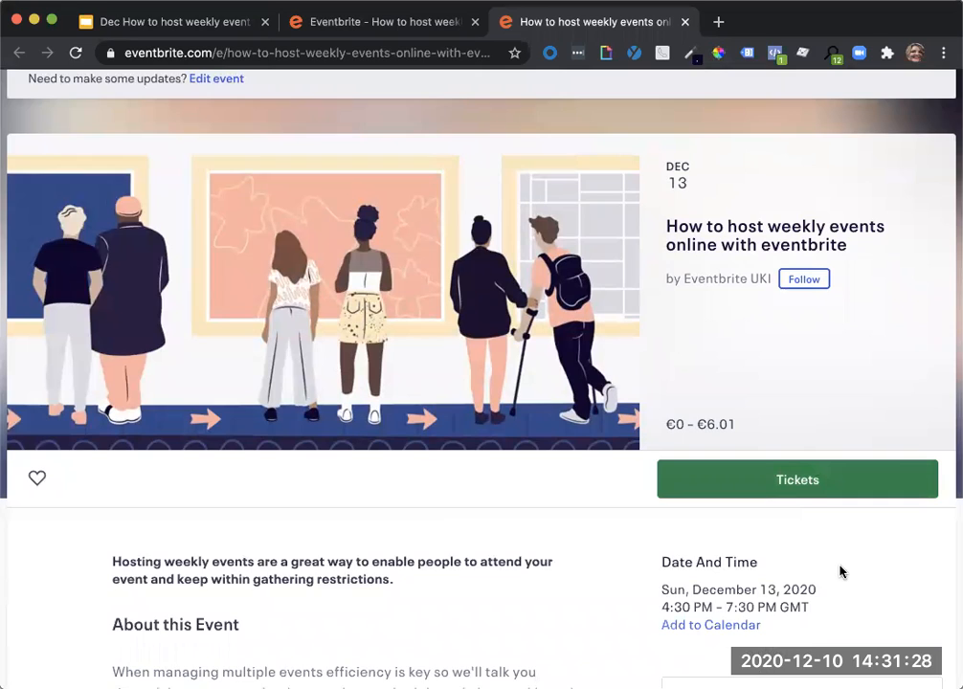
scroll(841, 572, down, 5)
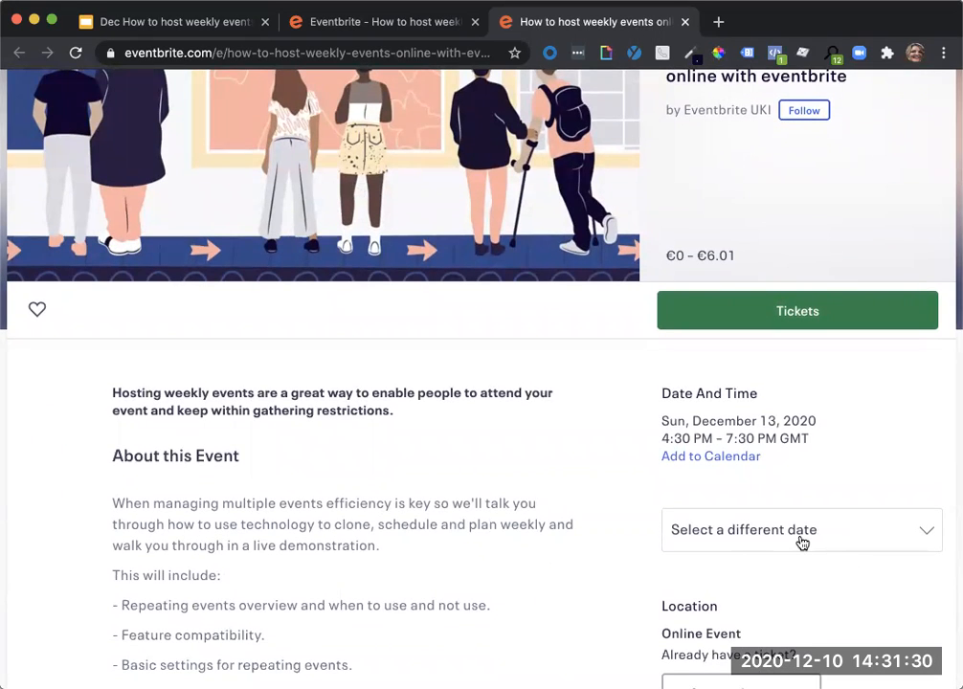
scroll(802, 542, up, 5)
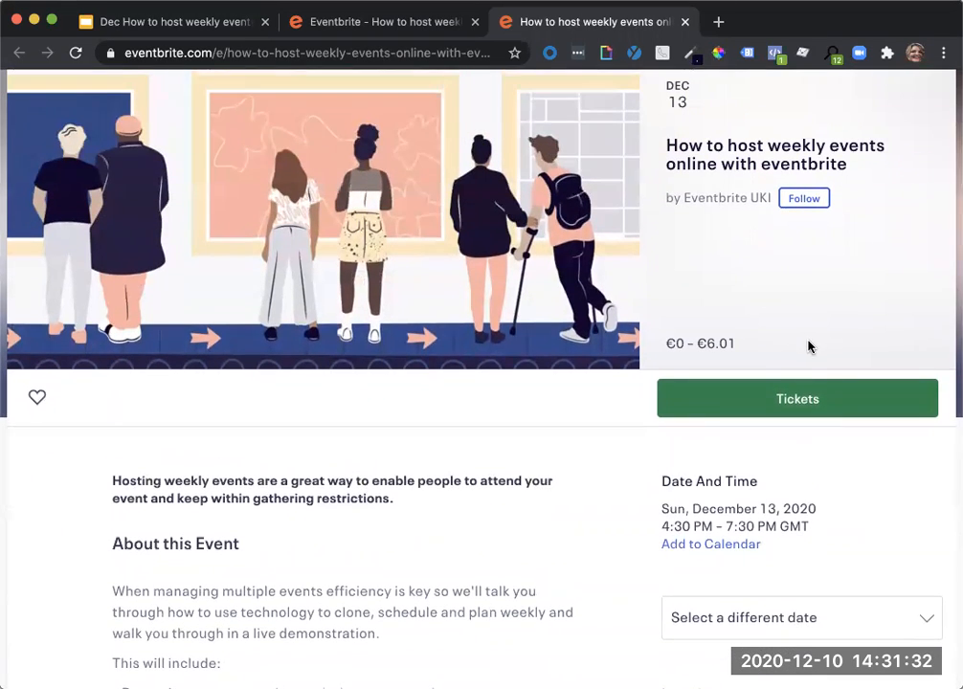
scroll(809, 347, down, 1)
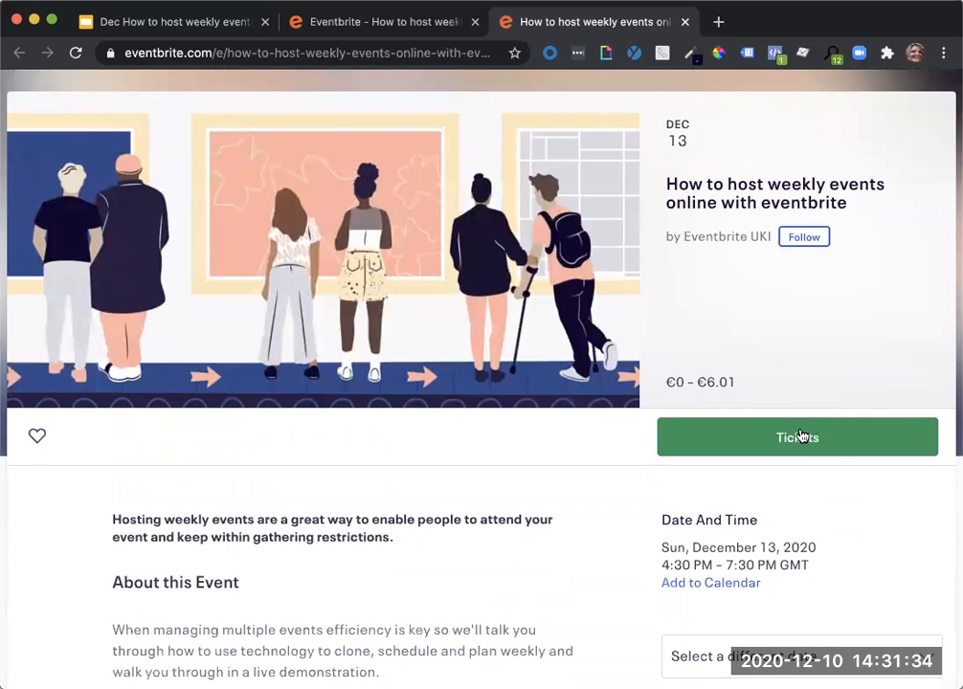
click(802, 437)
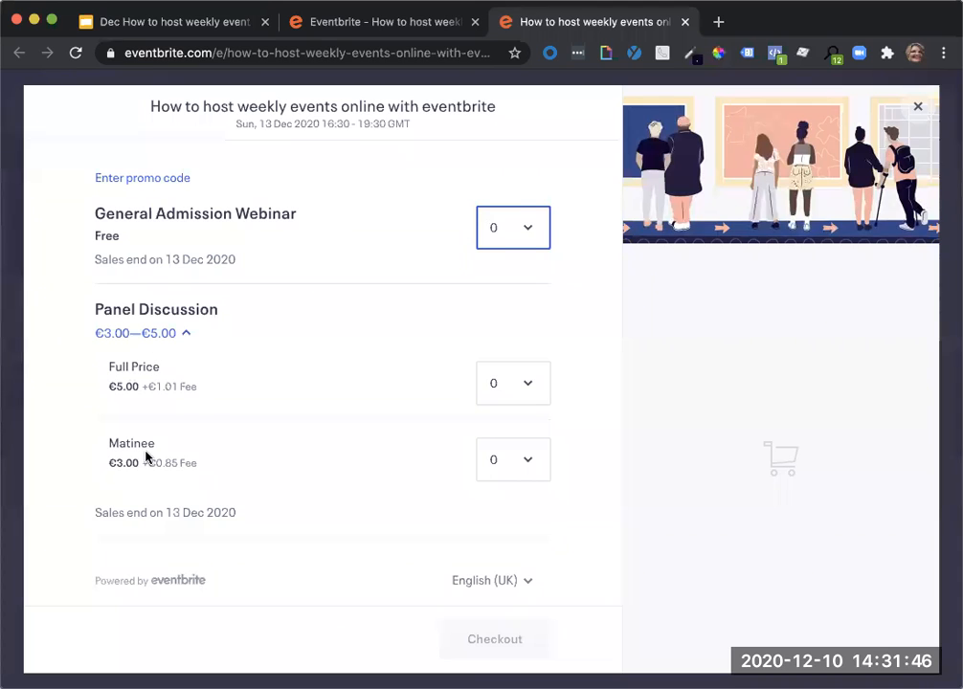
click(510, 465)
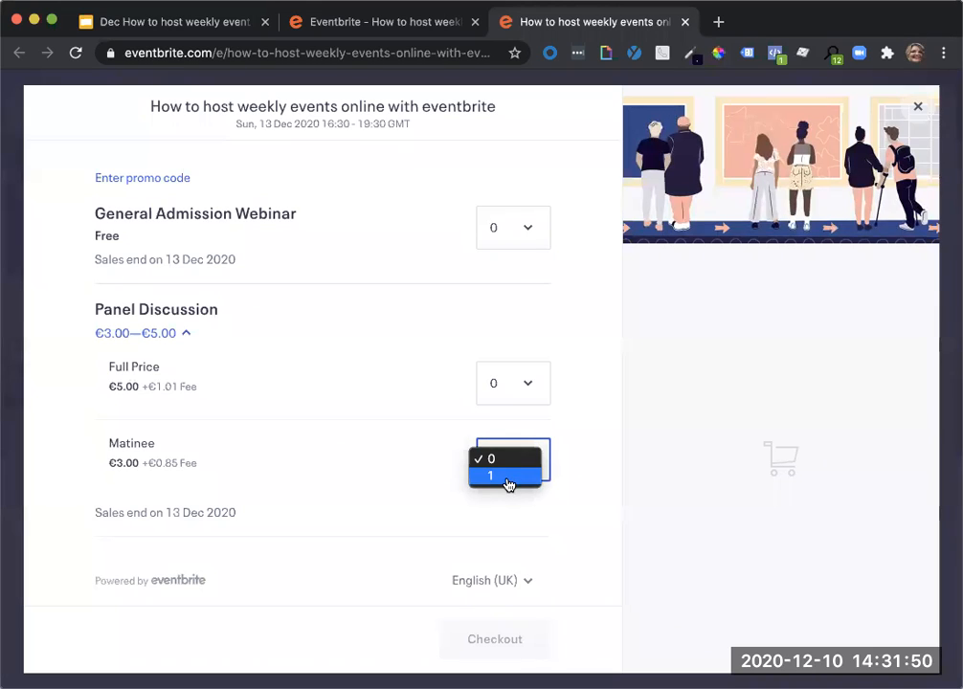
click(417, 487)
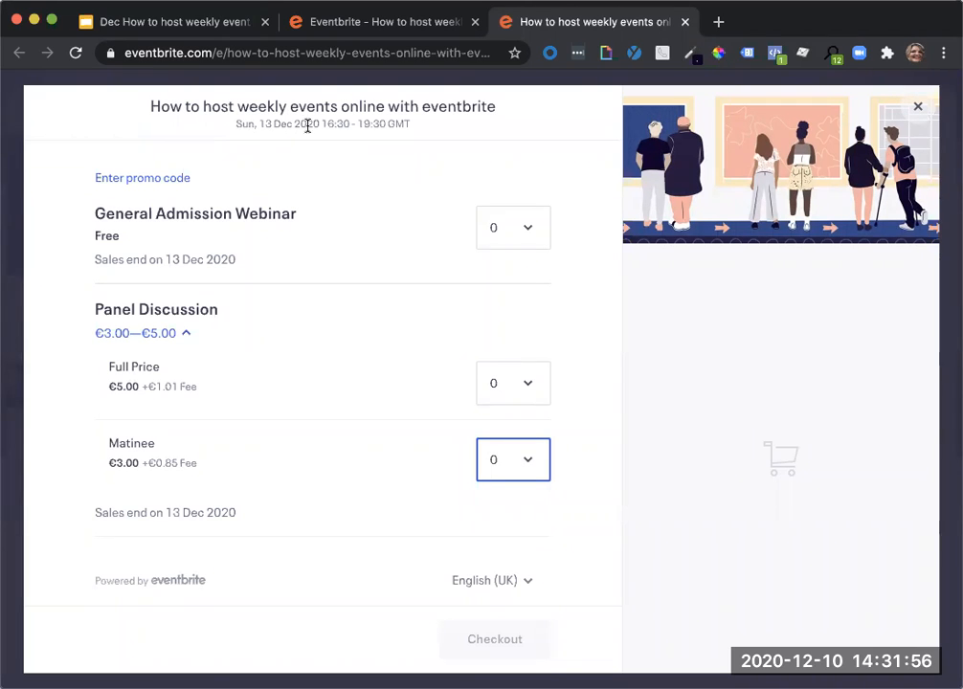
click(918, 106)
Select the Thu, 10 Dec (7:00 PM GMT) date, check its ticket options for the discount, and close the public page.
scroll(801, 590, down, 1)
scroll(802, 589, down, 3)
click(821, 500)
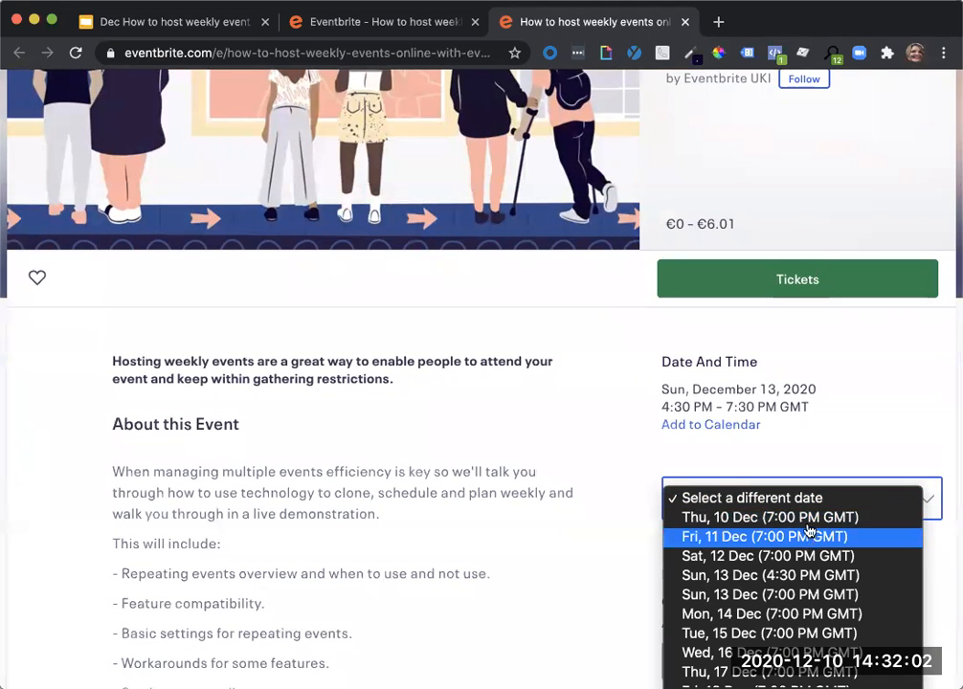
click(809, 524)
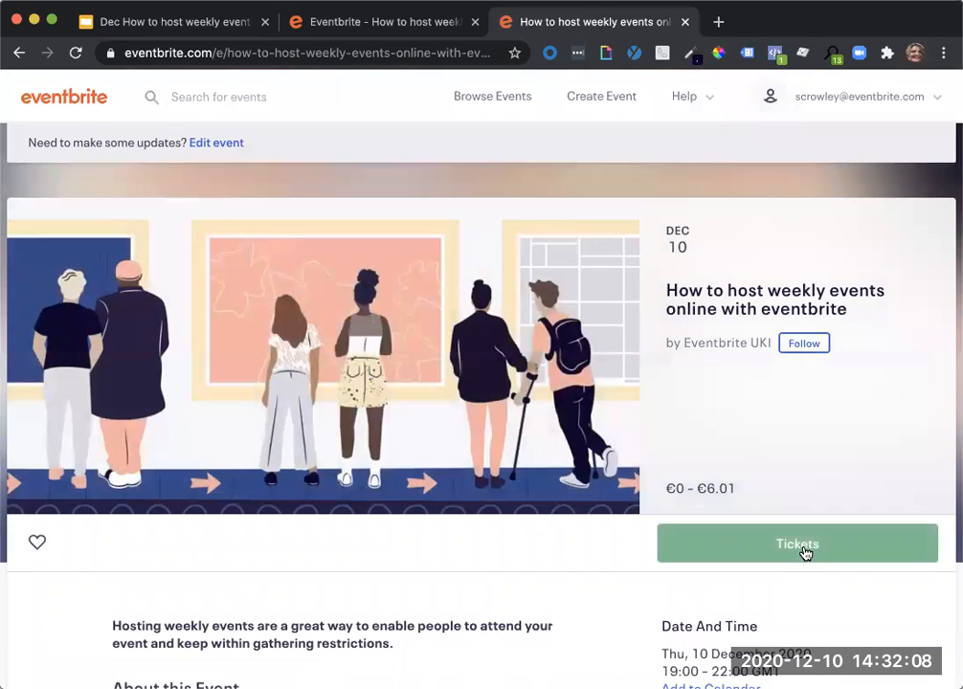
click(804, 549)
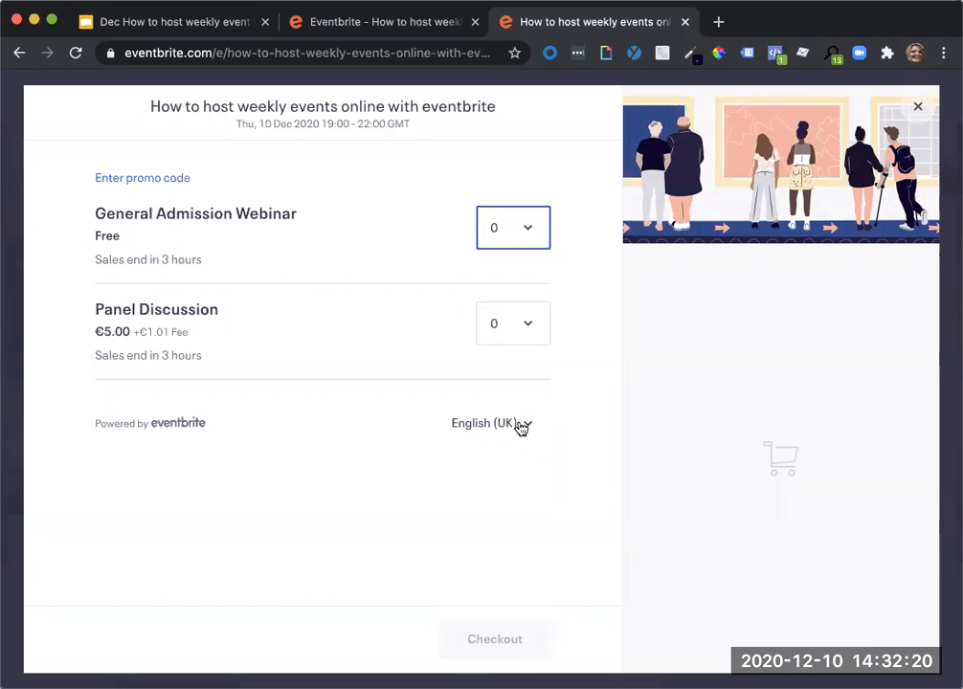
click(685, 21)
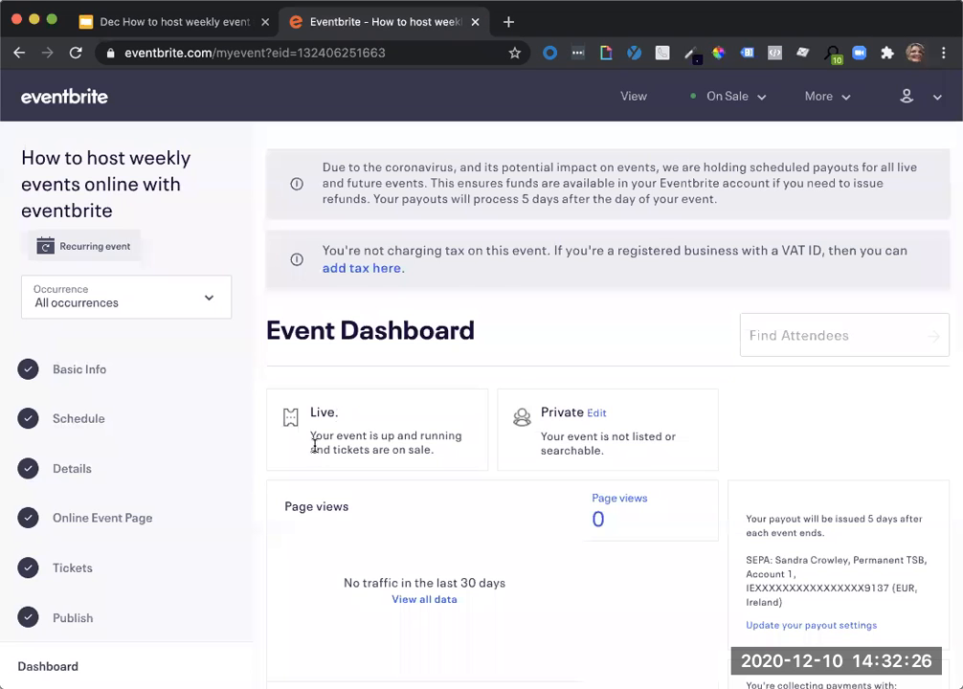
Check ticket sales across the upcoming event occurrences and switch management to the Thu, 10/12/2020 at 19:00 occurrence.
scroll(141, 554, down, 3)
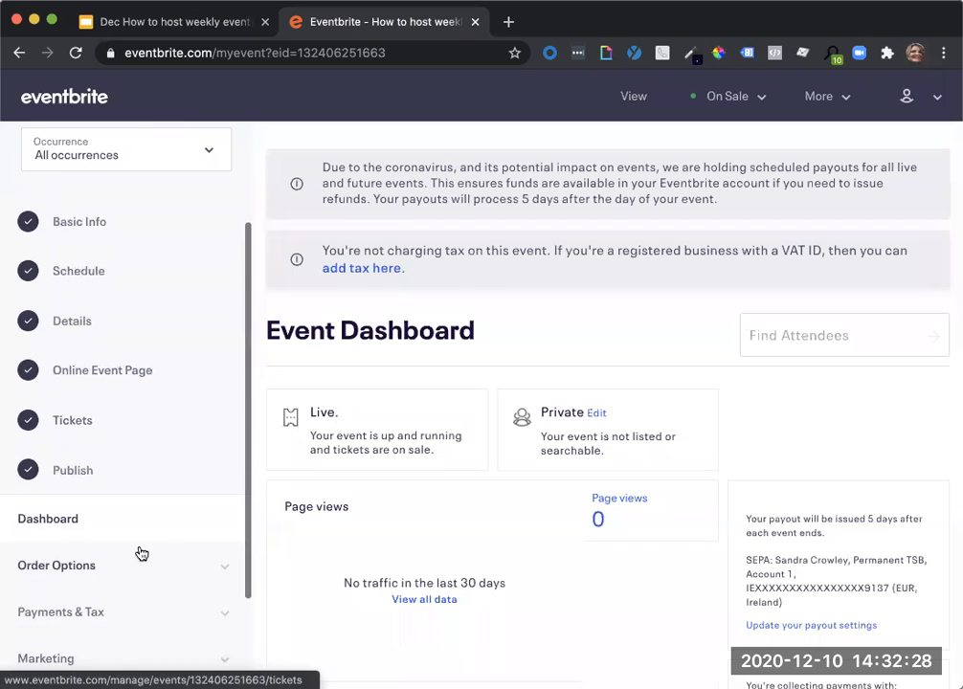
scroll(140, 553, down, 2)
scroll(387, 520, down, 5)
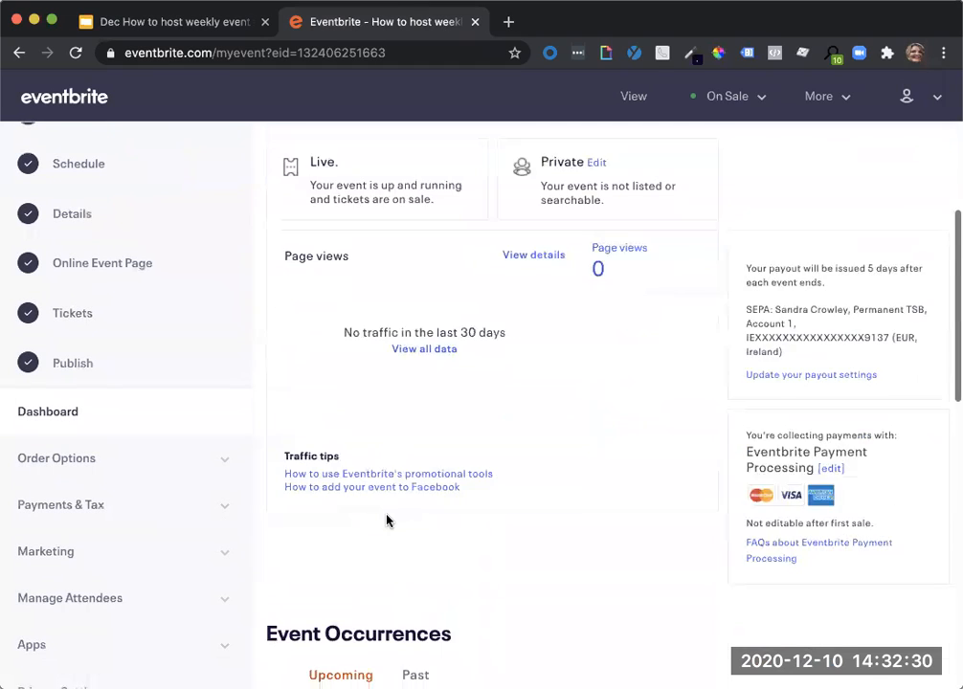
scroll(387, 520, down, 7)
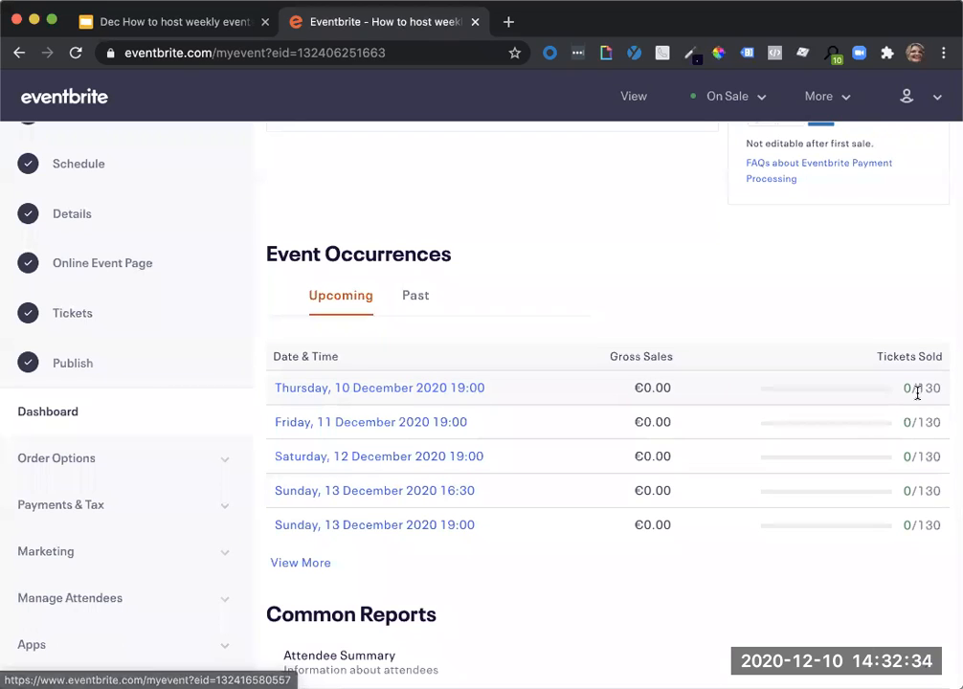
scroll(100, 373, up, 5)
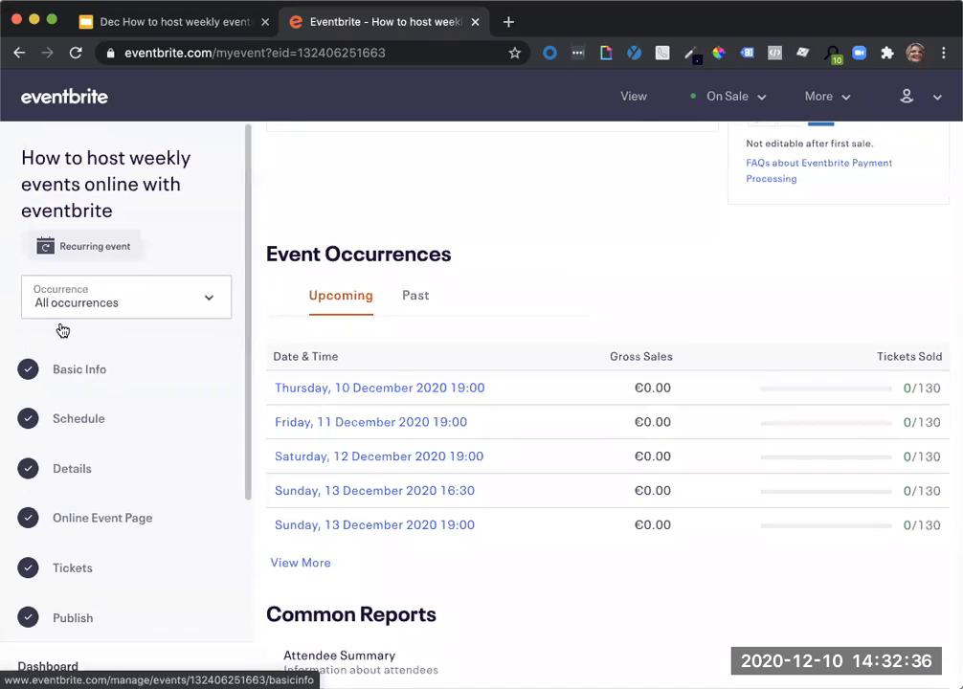
click(121, 312)
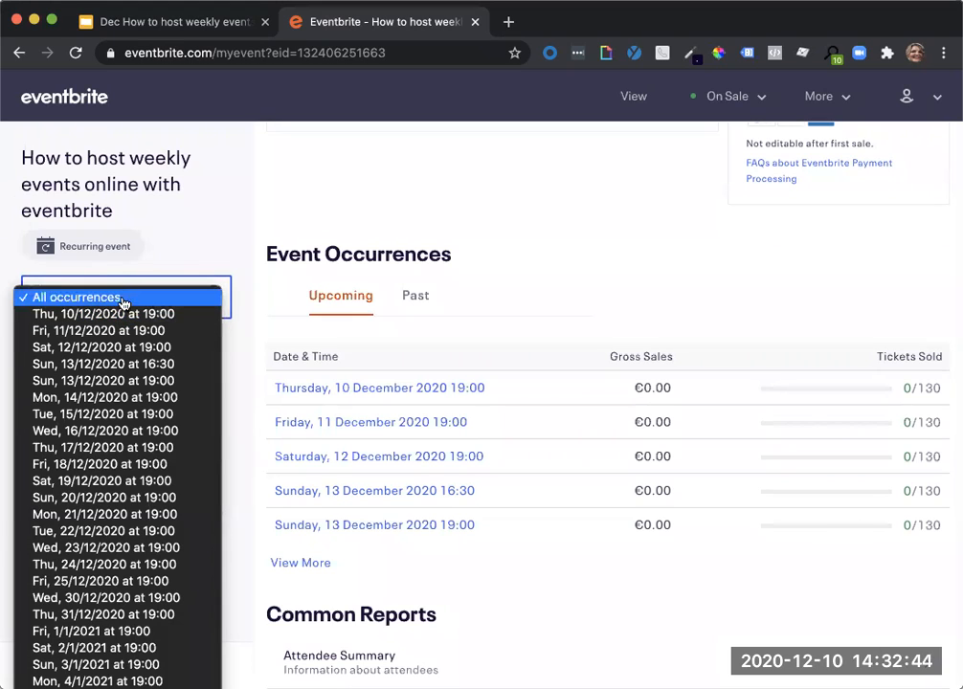
click(122, 315)
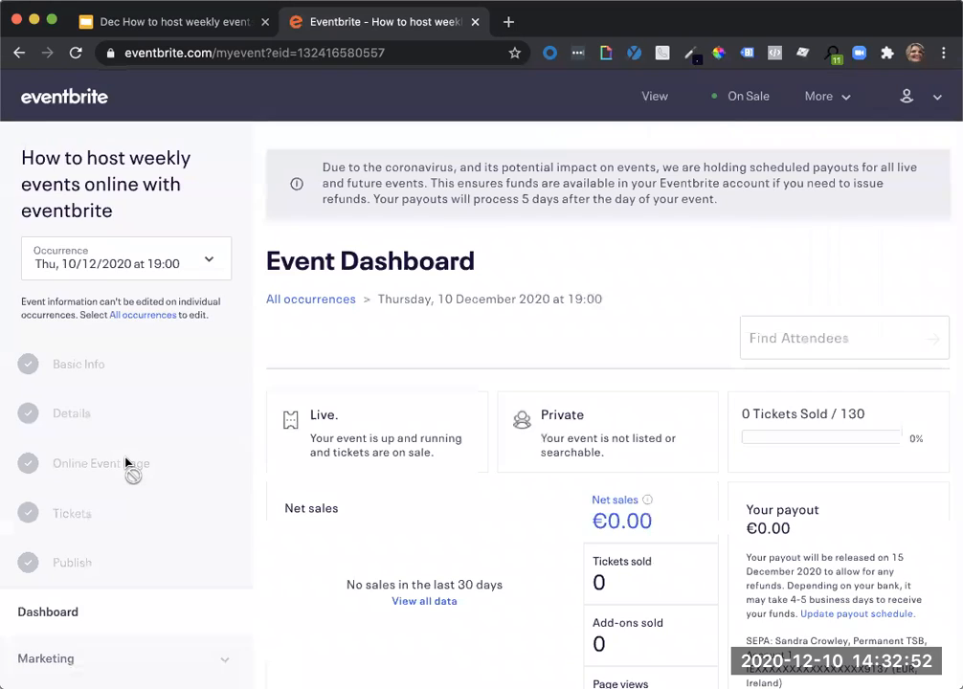
Open the Add Attendees page for the selected occurrence.
scroll(126, 463, down, 3)
click(90, 559)
scroll(90, 559, down, 2)
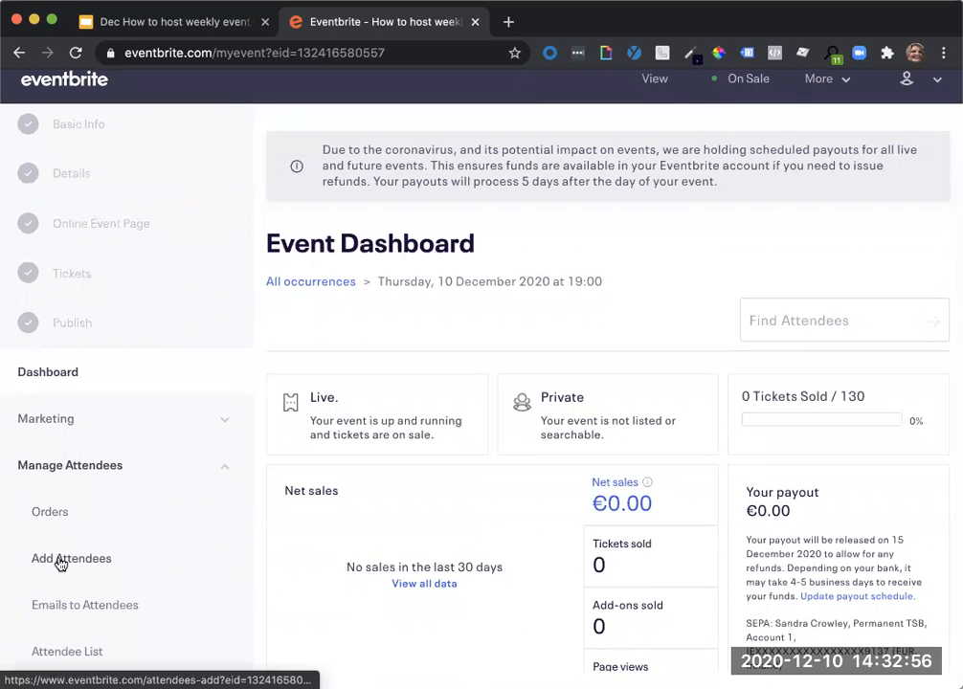
click(59, 561)
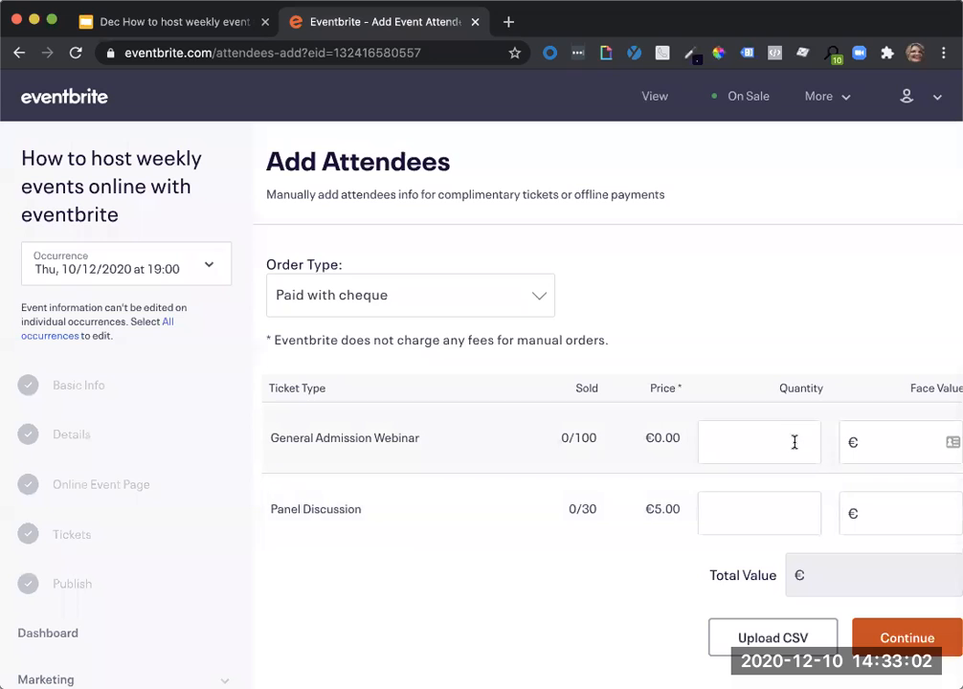
Set up a manual Complimentary order for 30 General Admission Webinar tickets and continue to the registration information.
click(776, 449)
text(30)
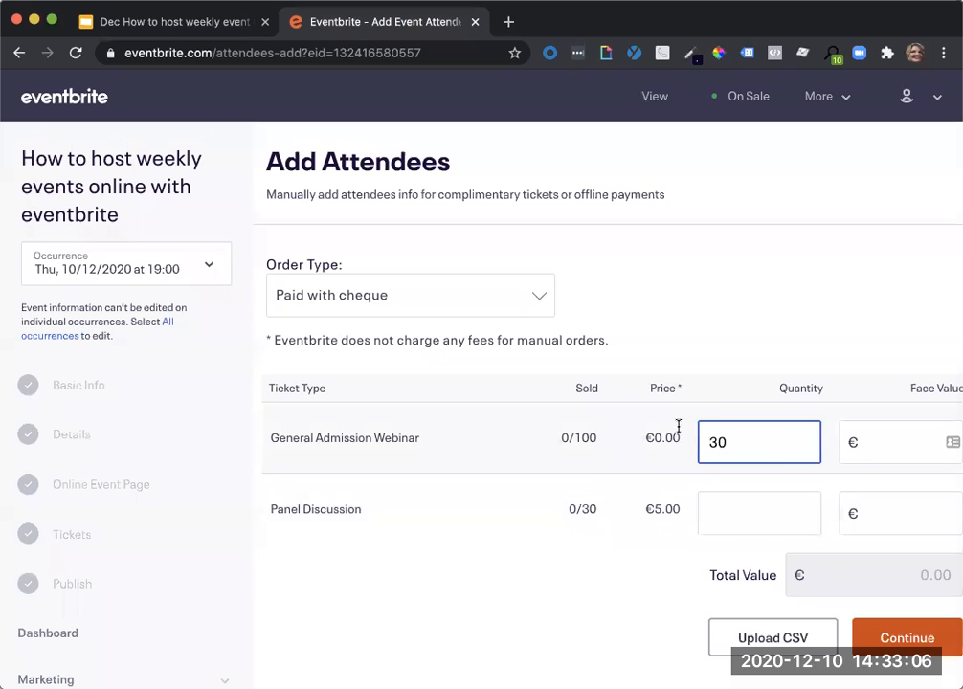
click(511, 307)
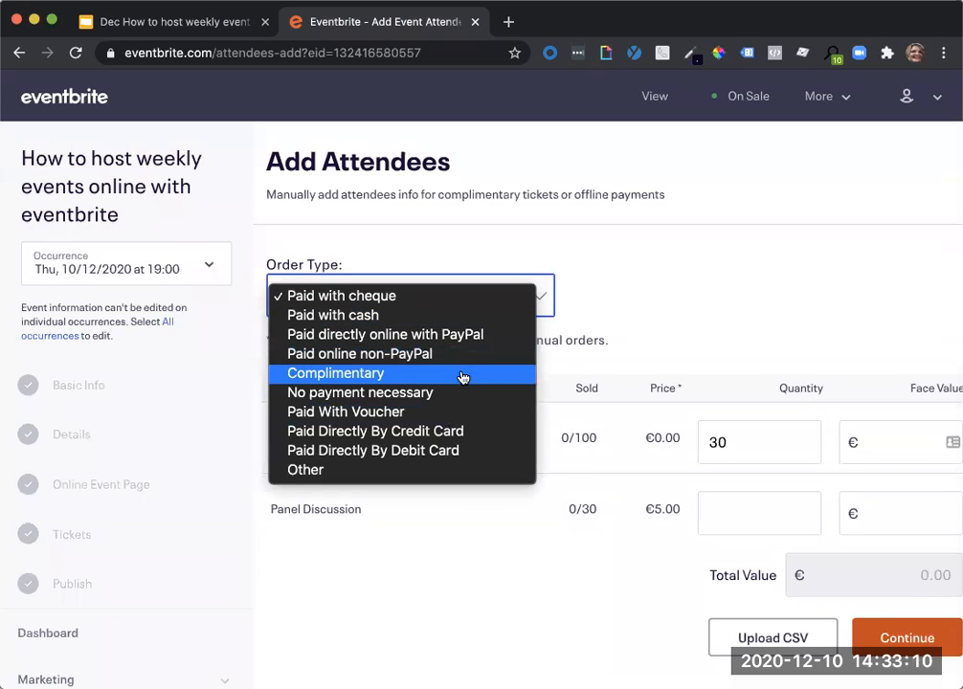
click(462, 377)
click(477, 309)
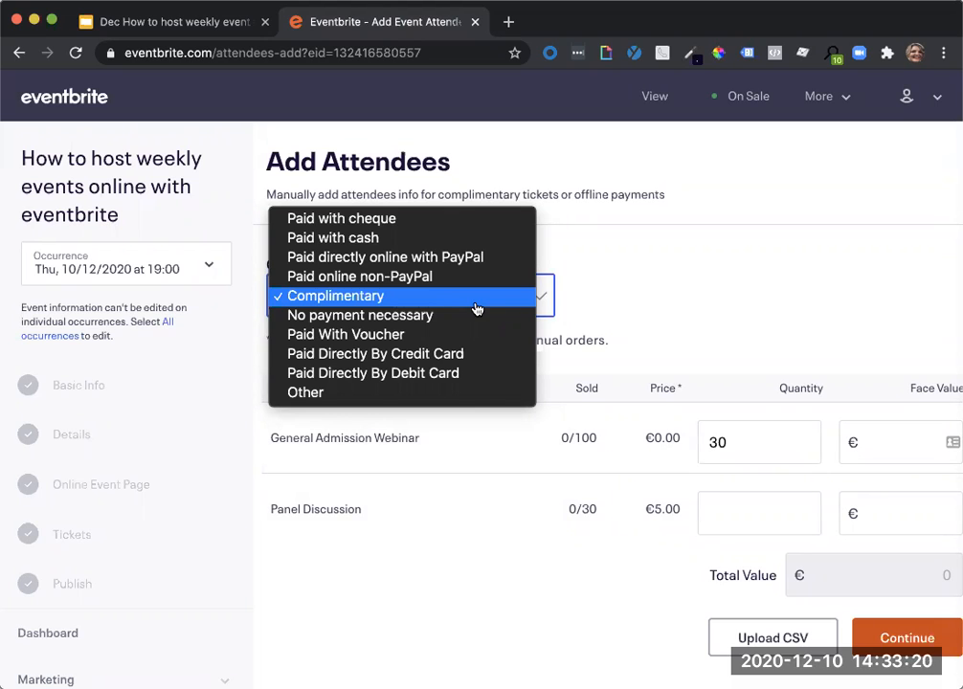
click(636, 309)
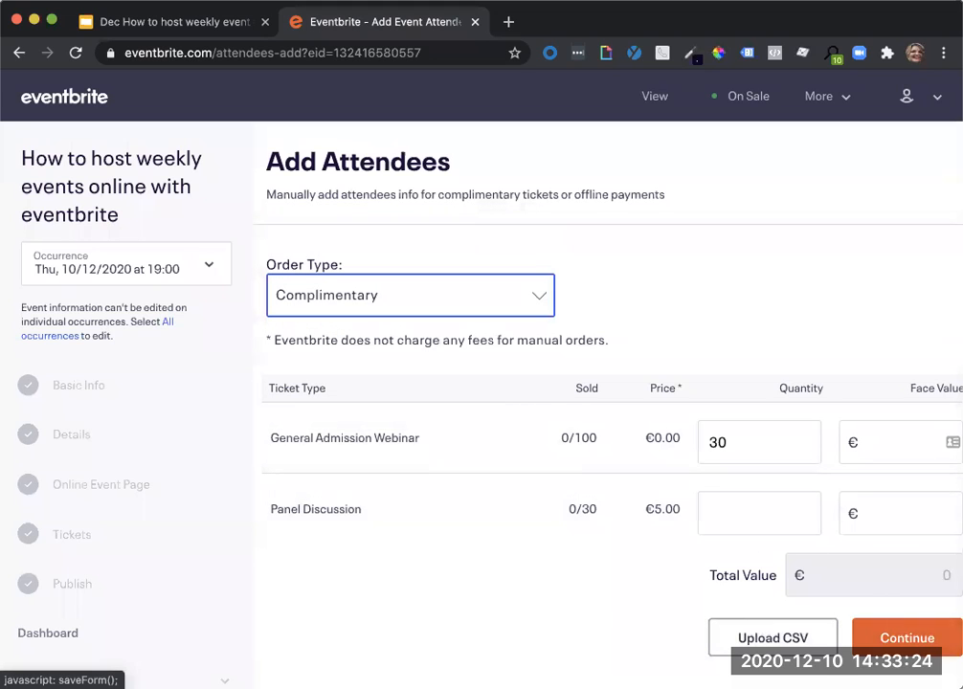
click(897, 646)
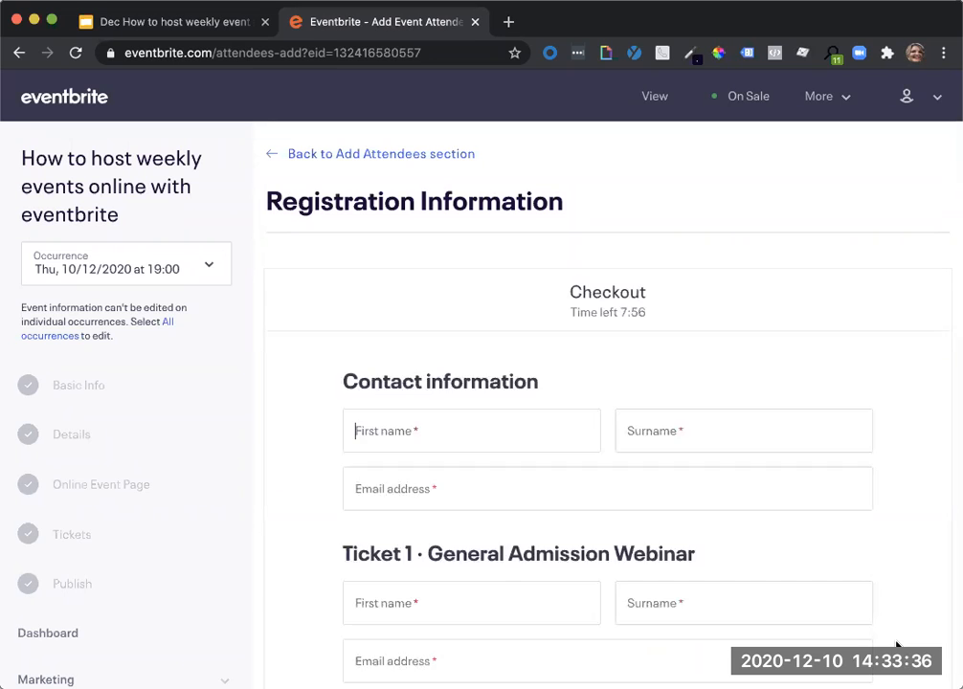
Fill in the order's contact information with first name Hold, surname Tickets and a no-reply e-mail address.
click(502, 440)
text(Hold)
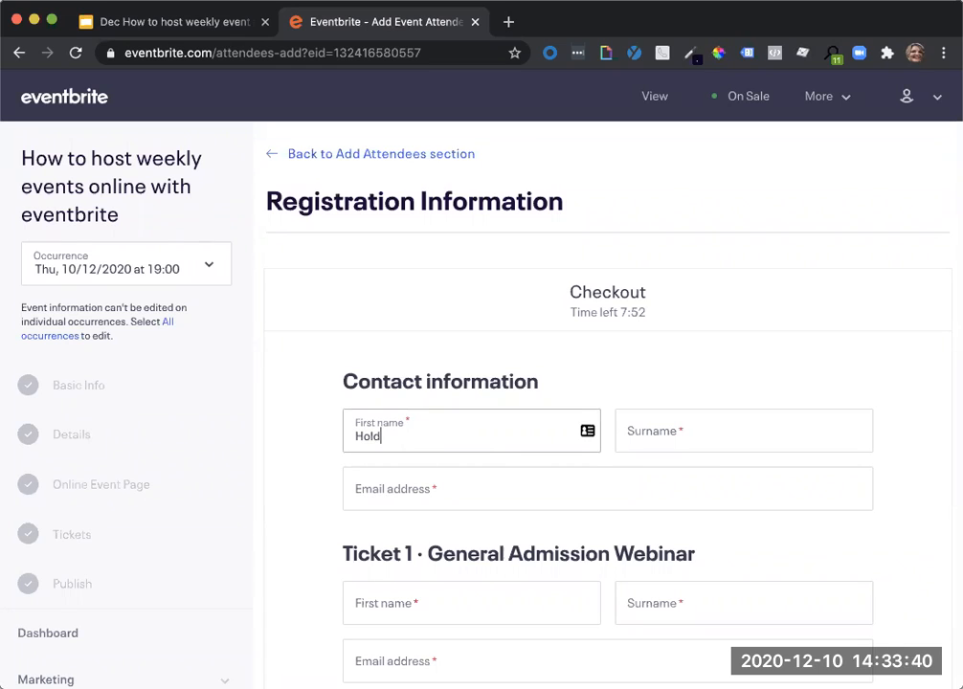
click(735, 440)
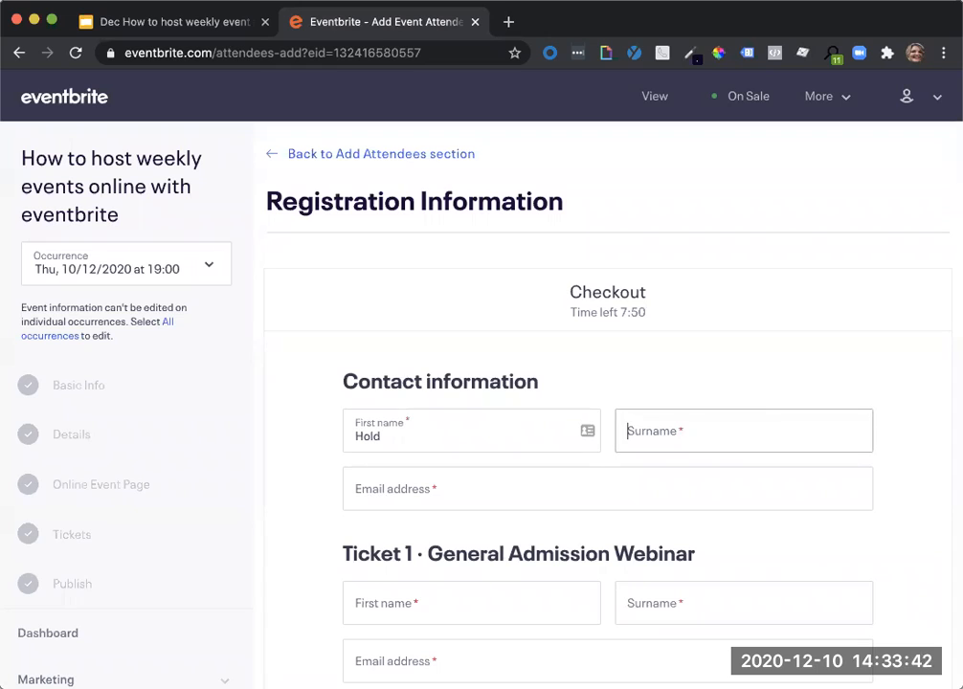
text(Tickets)
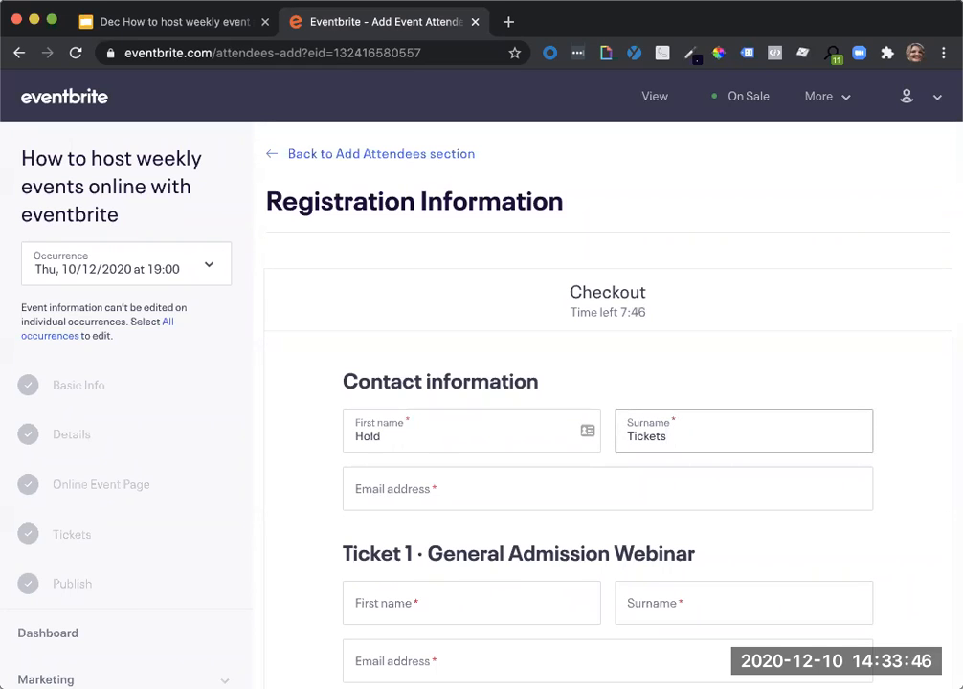
click(632, 500)
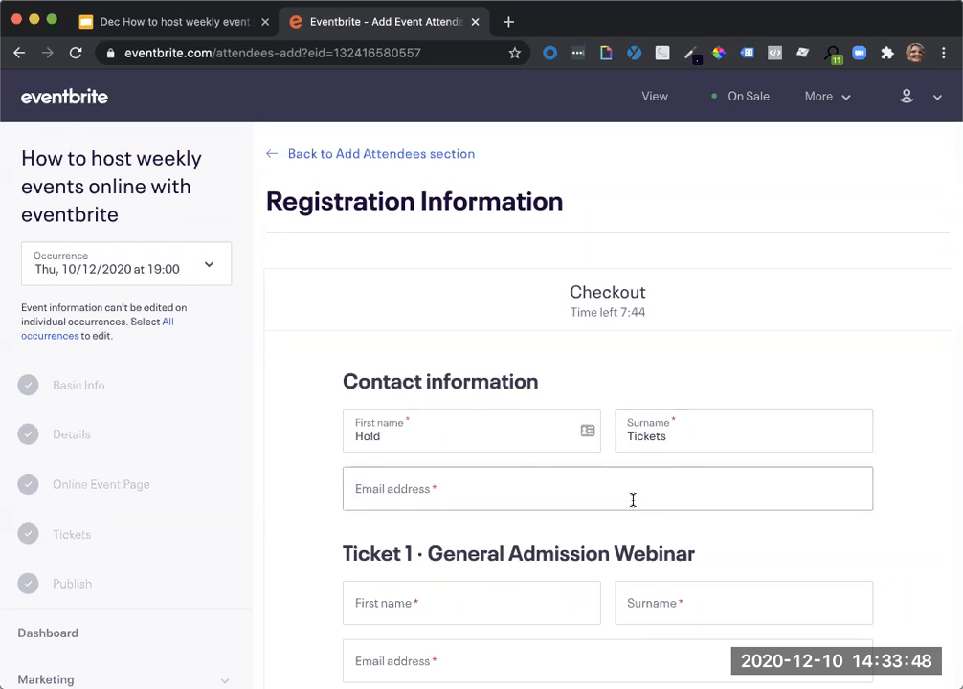
text(no)
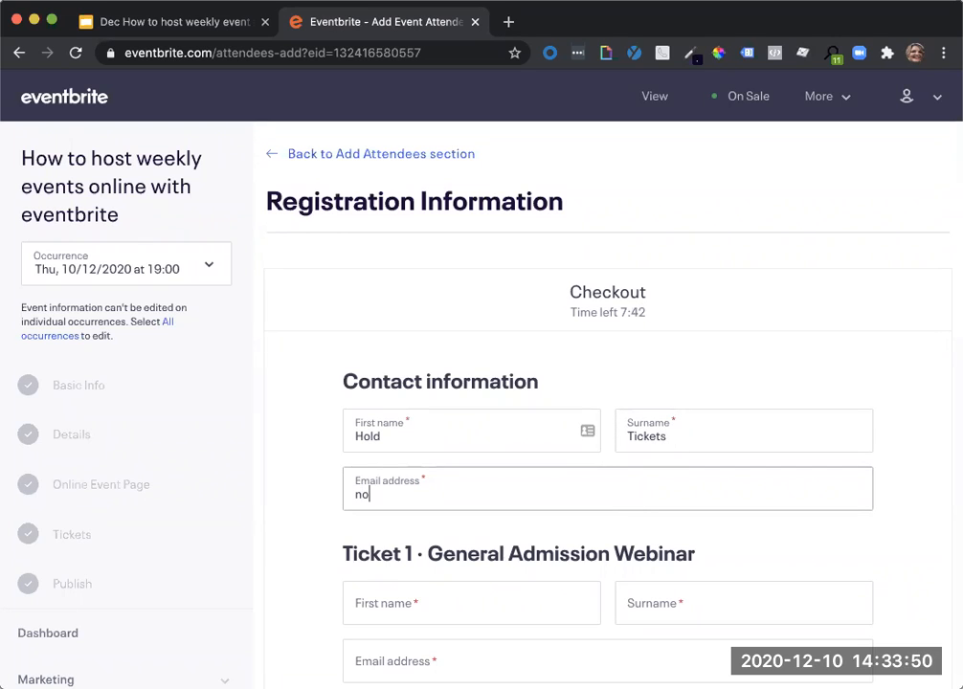
text(@noreply.com)
Examine which attendee details the registration form requires for each General Admission Webinar ticket.
scroll(735, 528, down, 1)
scroll(734, 530, up, 1)
scroll(735, 530, down, 5)
scroll(735, 530, up, 4)
scroll(735, 532, up, 1)
scroll(735, 531, down, 1)
scroll(612, 533, down, 1)
scroll(613, 533, down, 10)
scroll(614, 534, down, 20)
scroll(613, 533, up, 20)
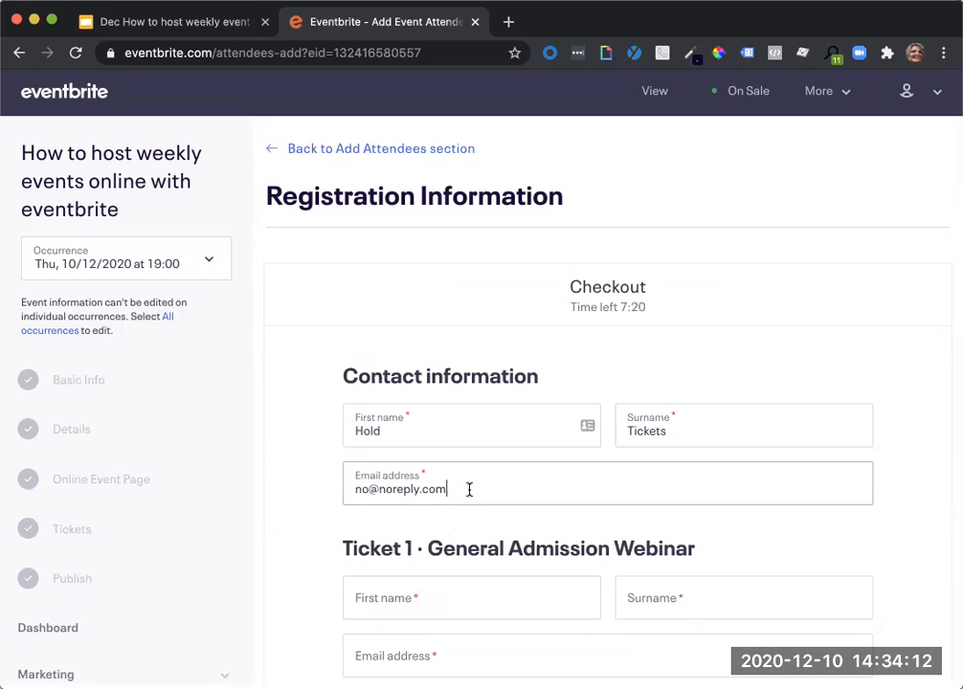
Copy the contact e-mail into Ticket 1 and enter Hold as its first name and Tickets as its surname.
drag(469, 489, 305, 496)
key(super+c)
click(348, 652)
key(super+v)
click(388, 601)
text(Hold)
click(634, 609)
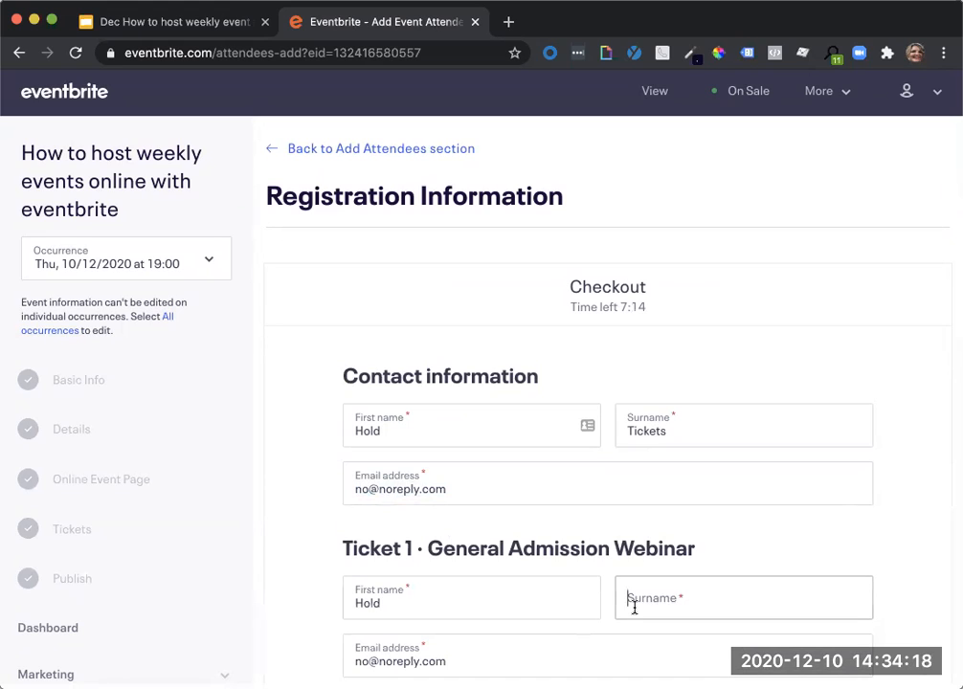
text(Tickets)
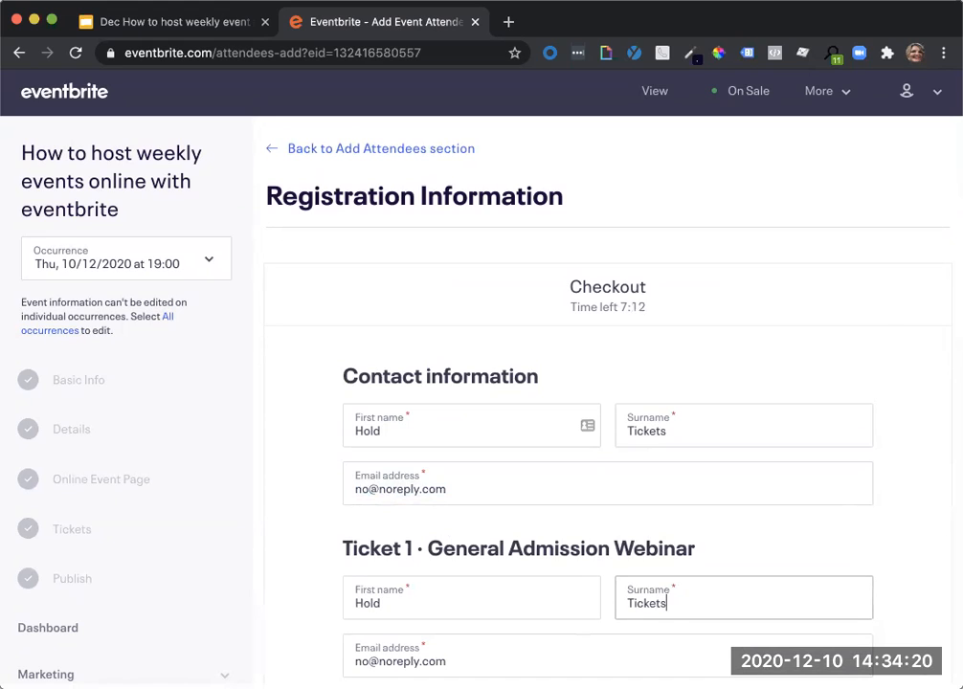
Return to the Add Attendees section, reduce the General Admission Webinar quantity to 3, and continue to registration.
click(276, 150)
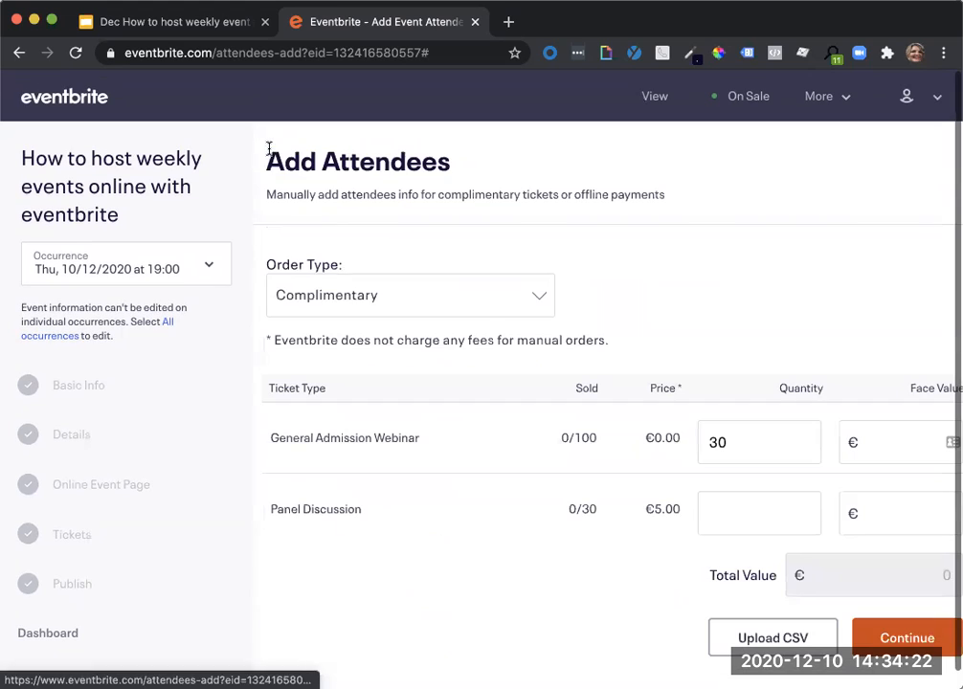
drag(726, 442, 675, 443)
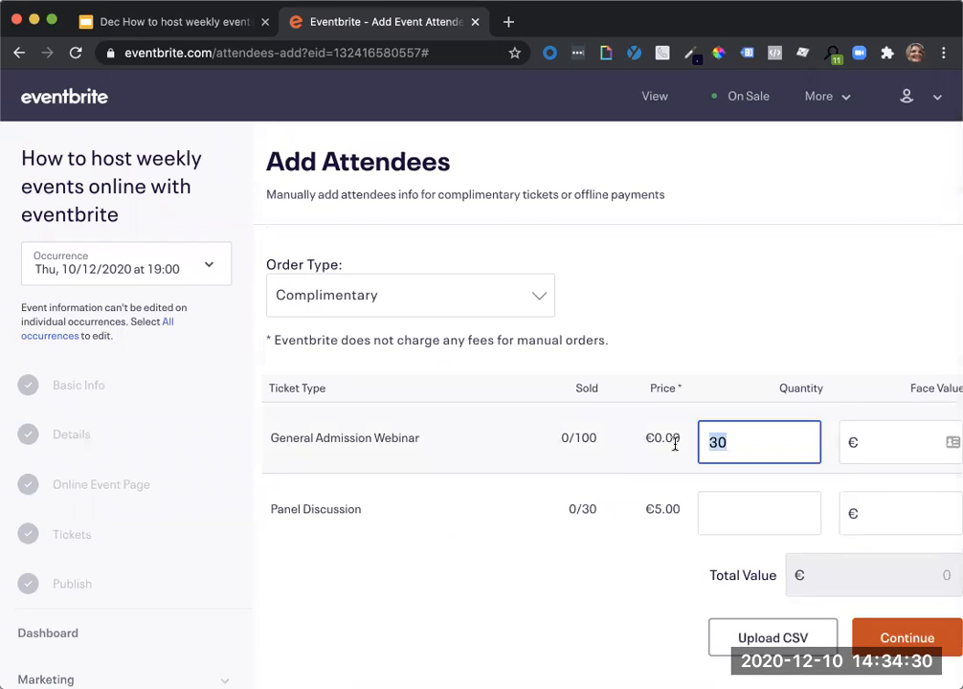
text(3)
click(906, 637)
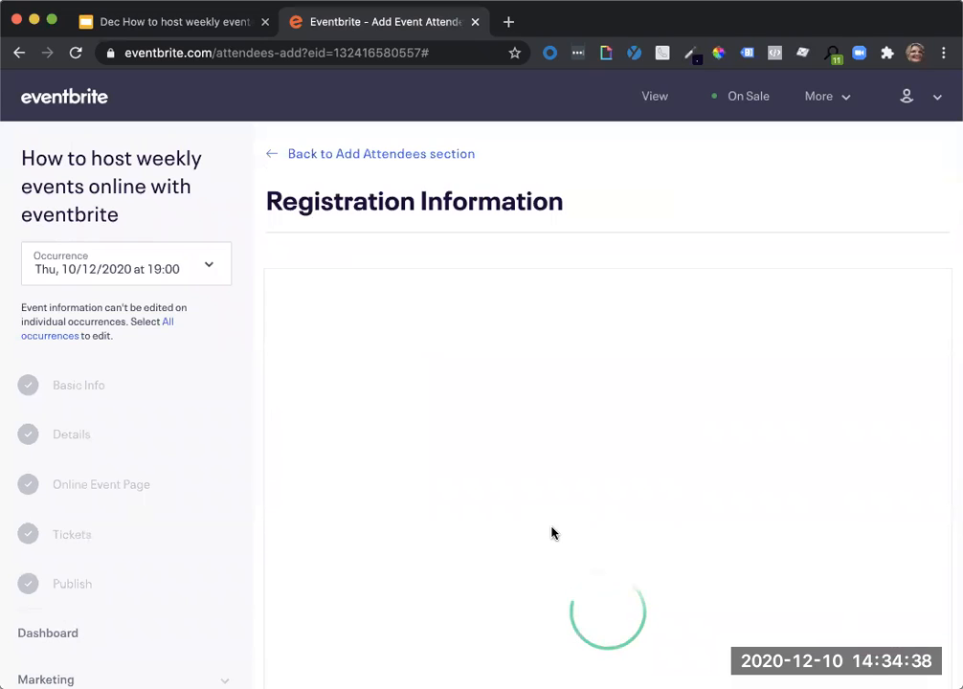
Fill in the contact information with first name Hold Tickets, a period as surname, and the no-reply e-mail address.
text(H)
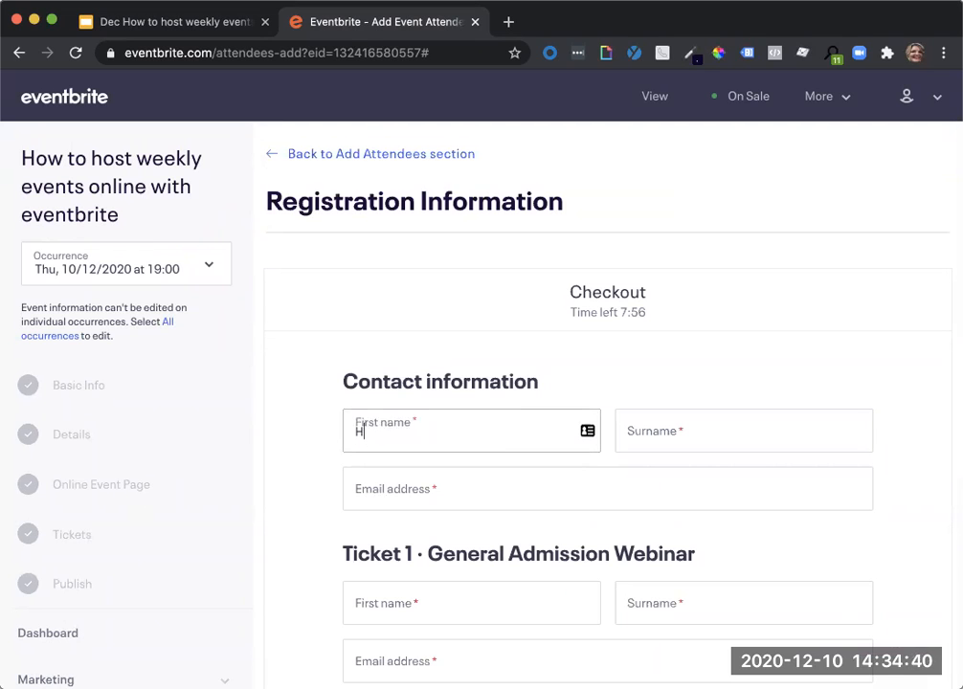
text(old Tickets)
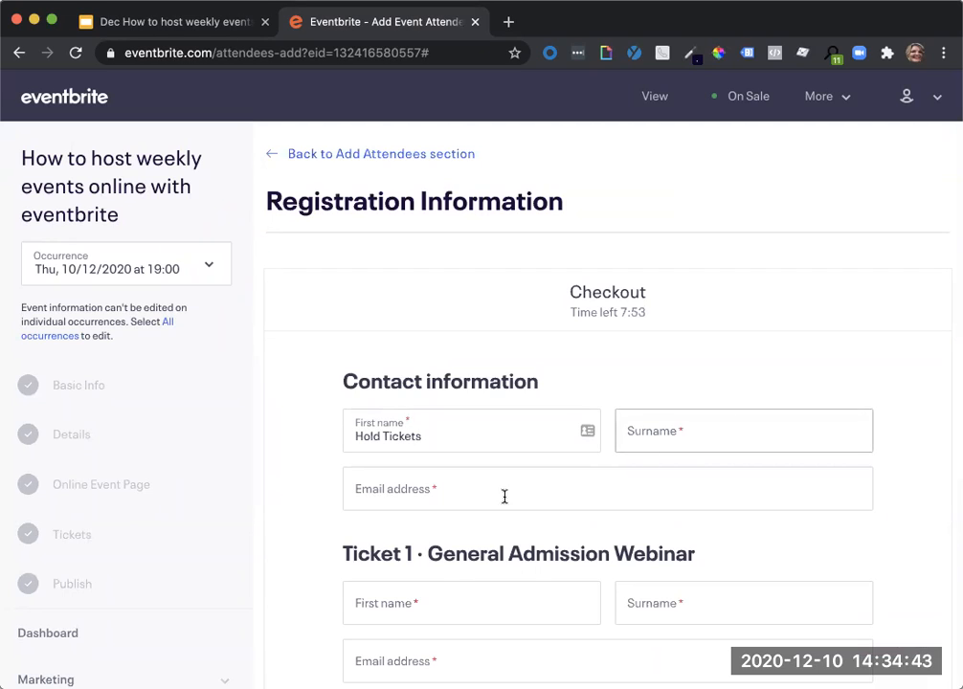
click(679, 428)
text(no@noreply.com)
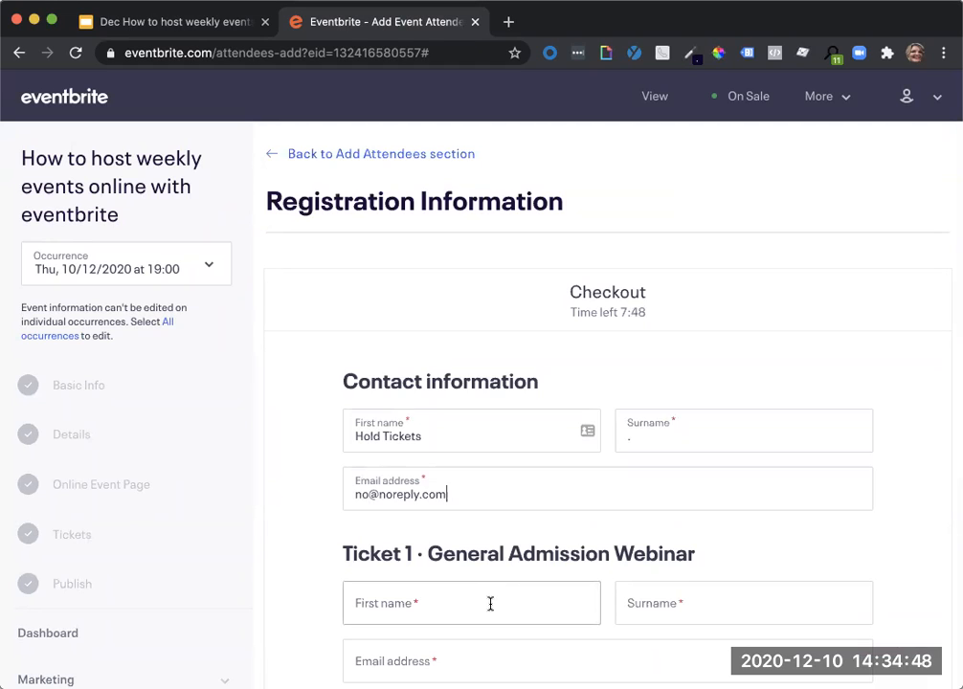
text(Hold)
Enter Hold as first name, Tickets as surname and the no-reply e-mail address for Ticket 1.
click(689, 613)
text(Tickets)
click(596, 670)
key(super+v)
Fill Ticket 2 with the data copied from Ticket 1, and Ticket 3 with the data copied from Ticket 2.
scroll(597, 659, down, 5)
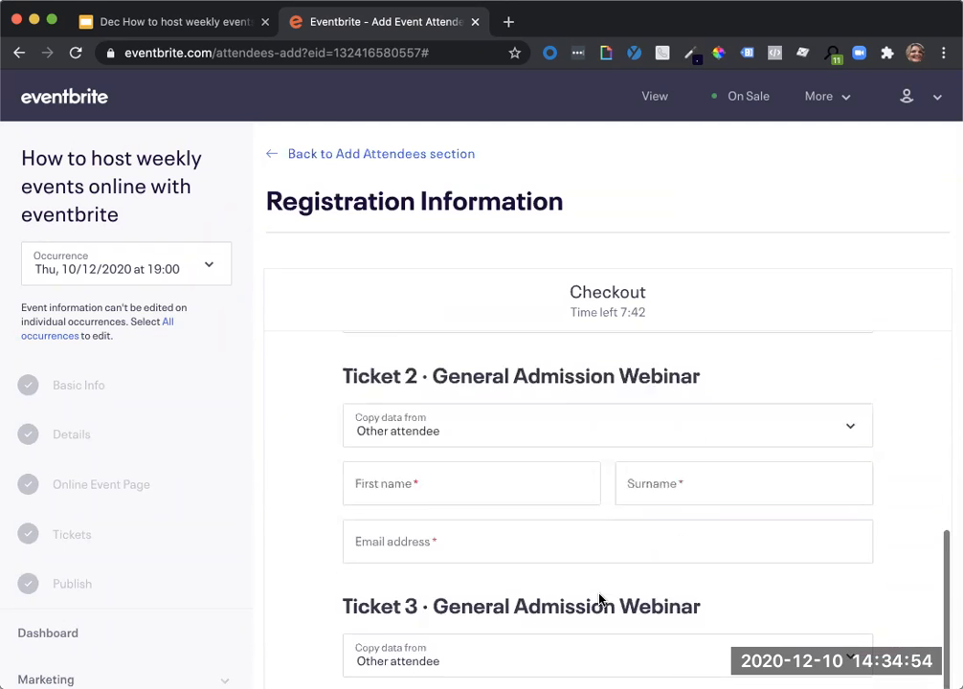
scroll(597, 601, up, 1)
click(540, 423)
click(535, 439)
scroll(526, 486, down, 3)
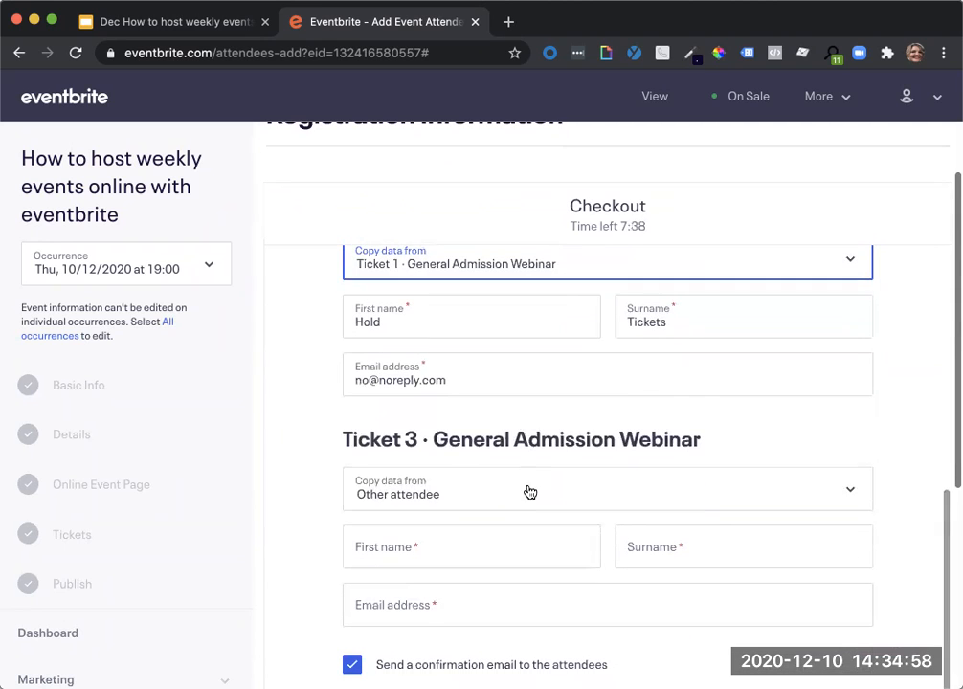
click(526, 490)
click(530, 524)
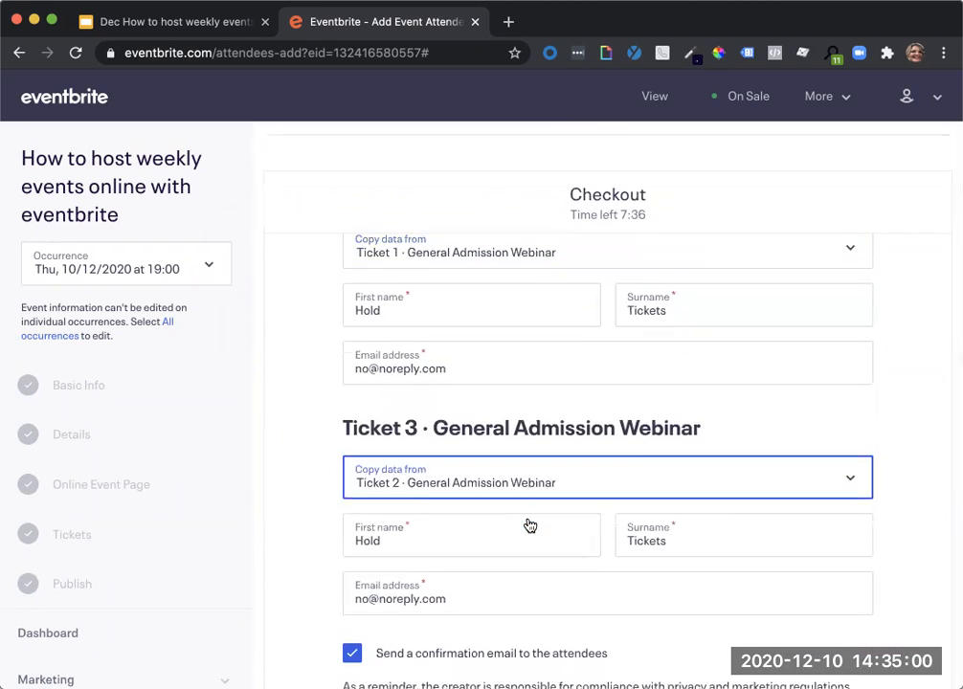
Turn off the confirmation email to the attendees and register the three complimentary tickets.
scroll(488, 504, down, 5)
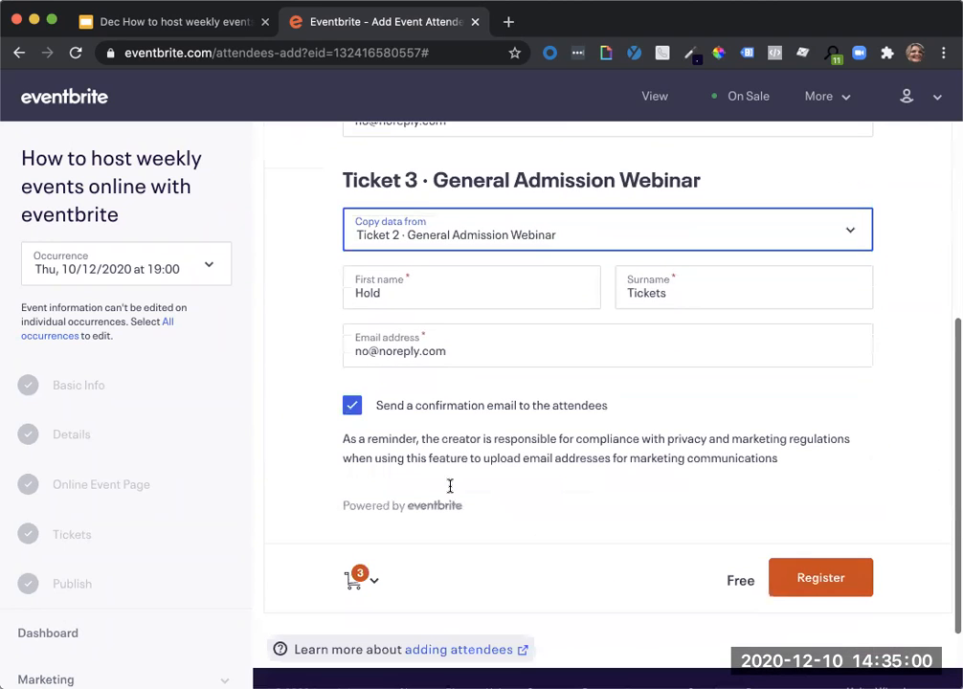
click(352, 407)
click(810, 575)
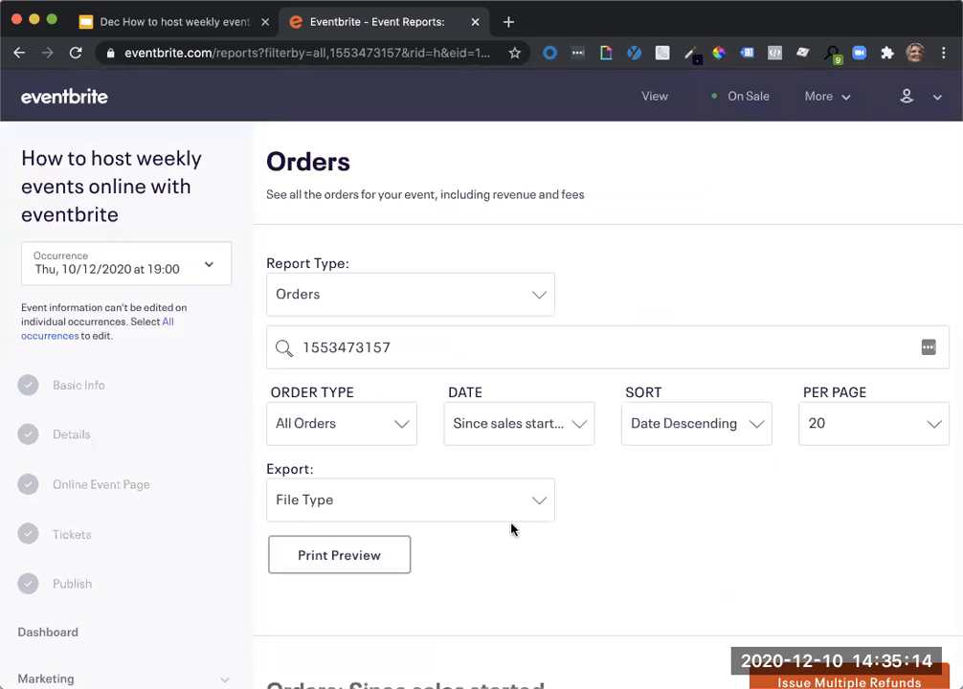
Review the new order in the Orders report and return to the occurrence's dashboard.
scroll(511, 529, down, 2)
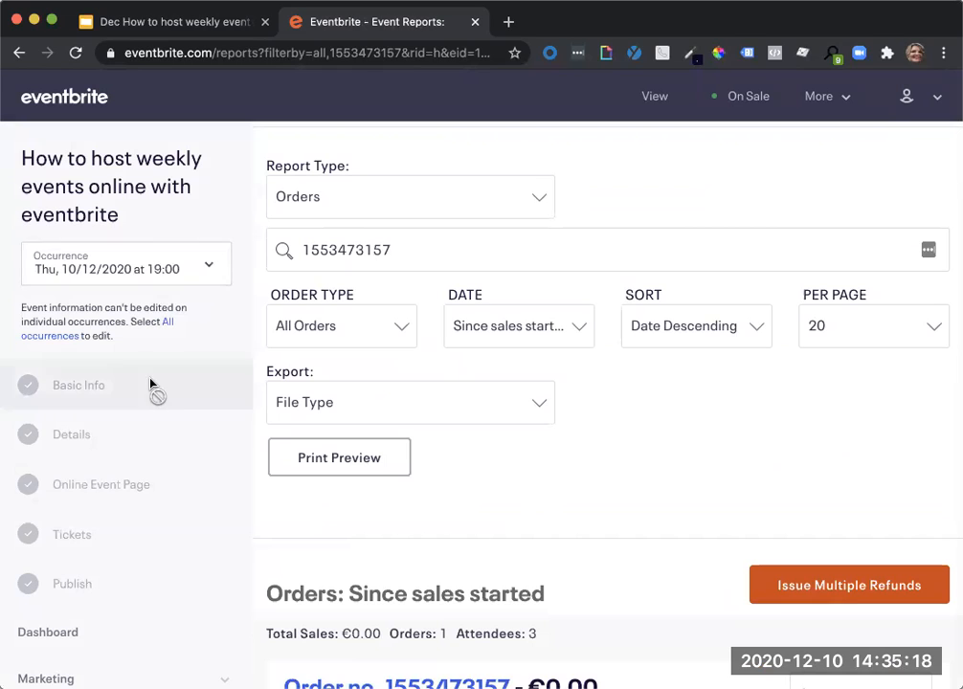
scroll(150, 387, down, 5)
click(82, 370)
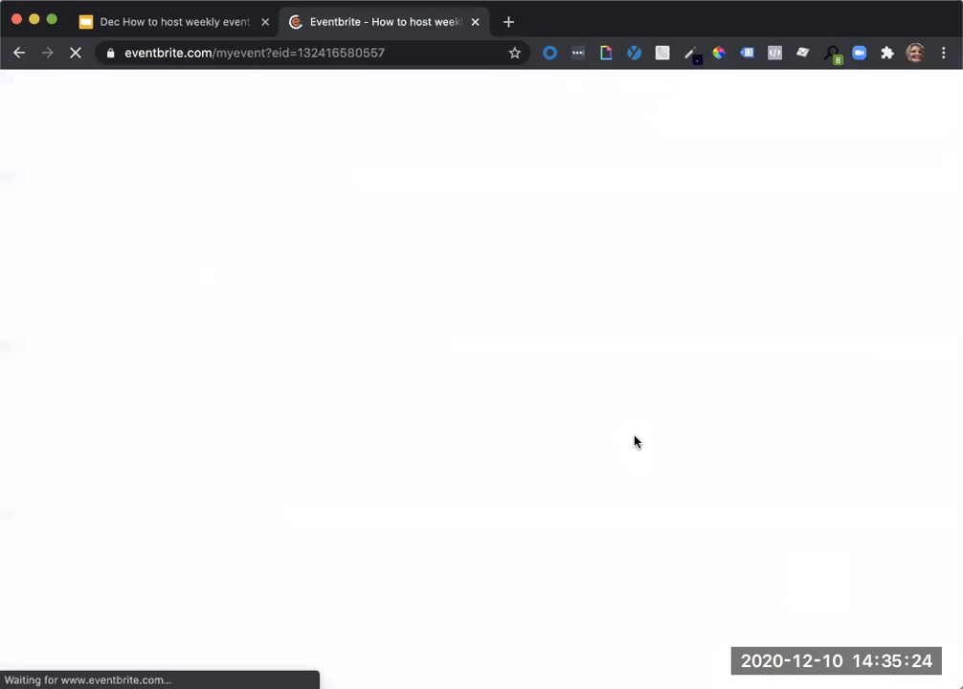
Review the occurrence's sales figures and expand the list of upcoming occurrences on its dashboard.
scroll(641, 431, down, 3)
scroll(651, 419, up, 1)
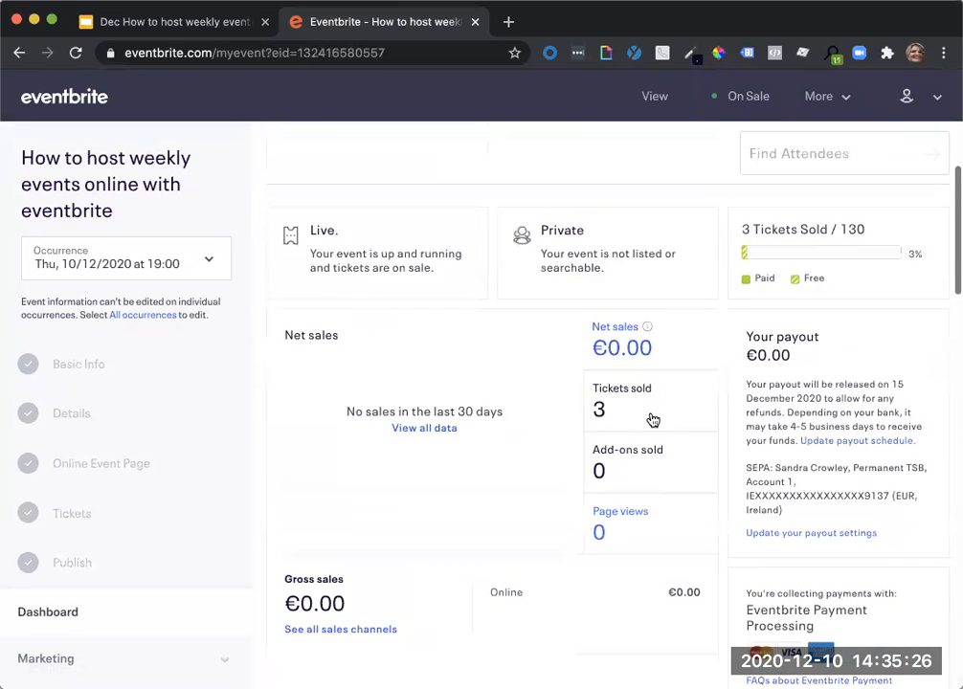
scroll(621, 436, down, 6)
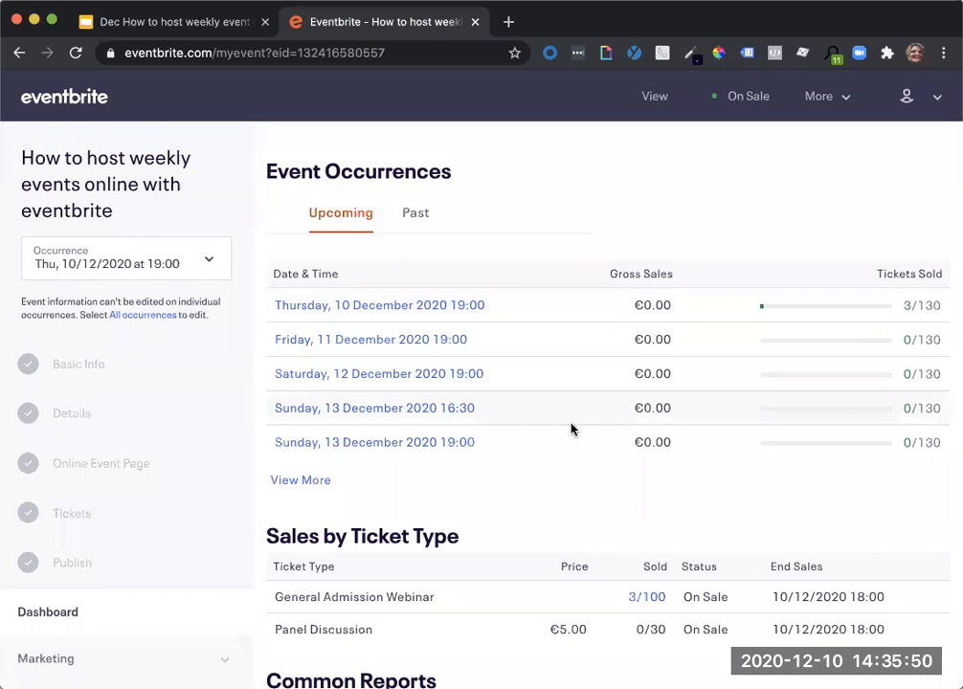
scroll(571, 430, down, 1)
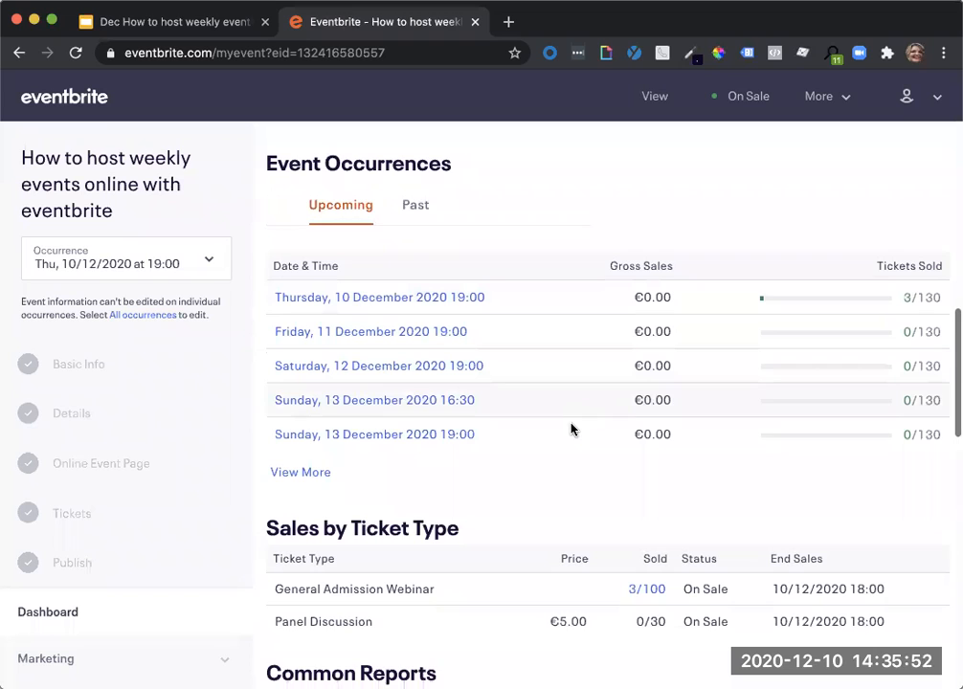
click(316, 472)
scroll(539, 490, down, 3)
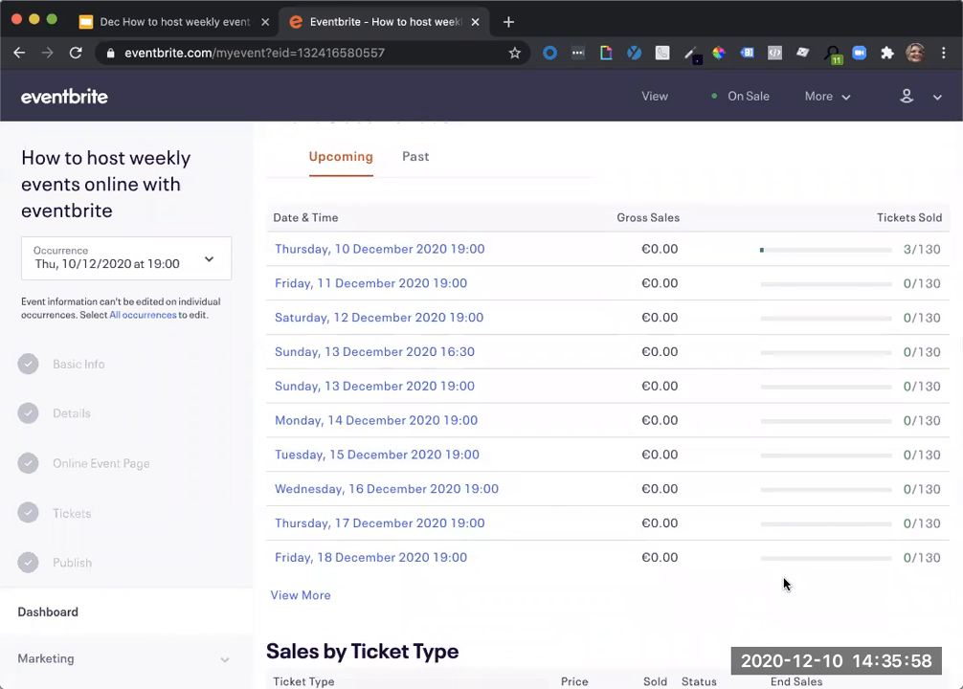
scroll(784, 583, up, 10)
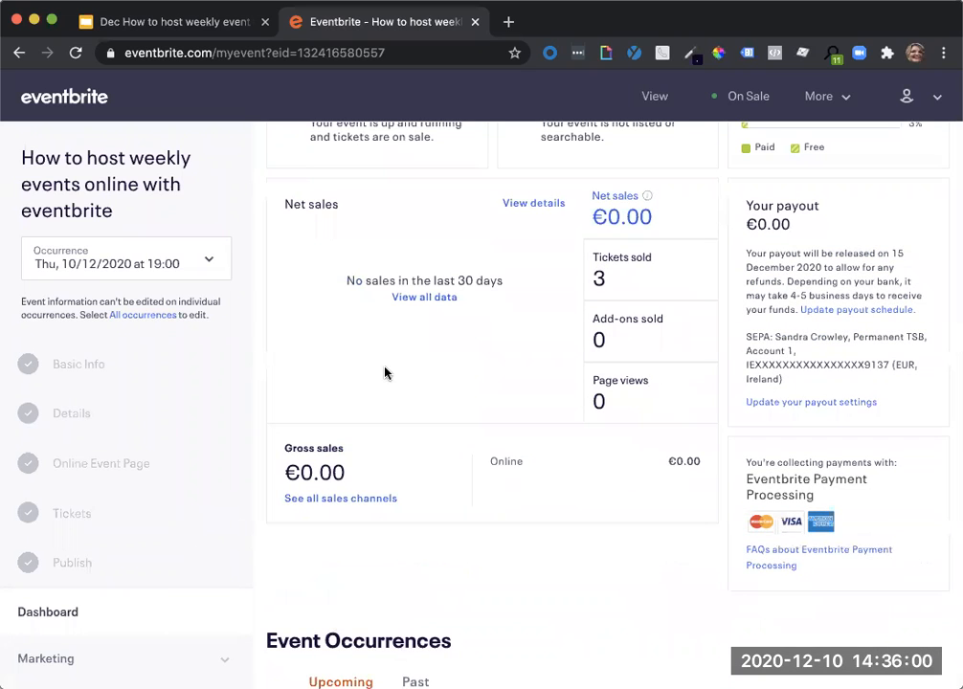
scroll(385, 372, up, 6)
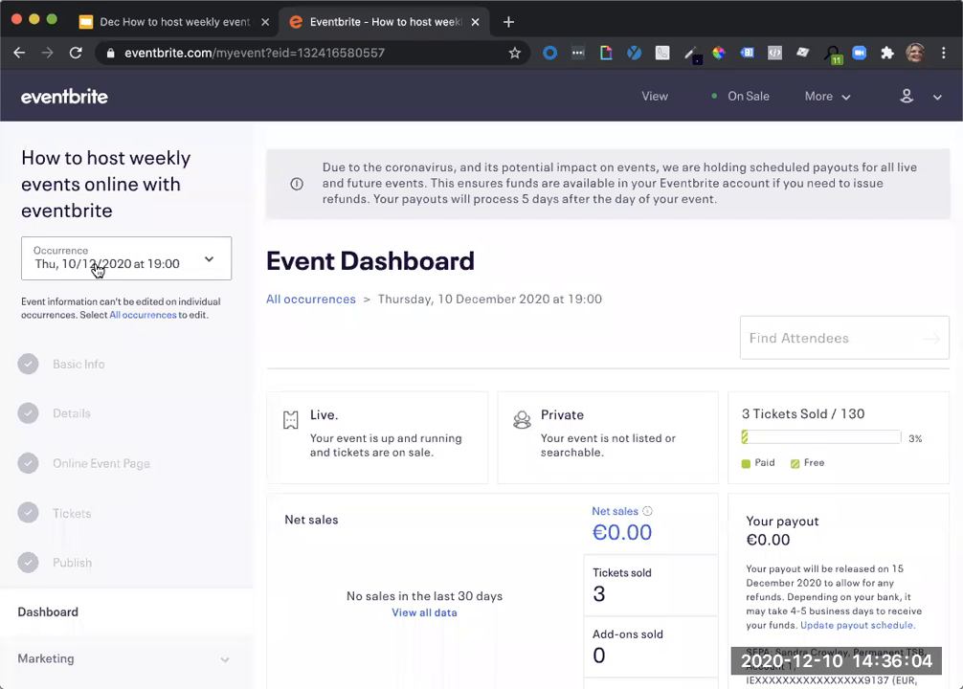
Switch the dashboard to all occurrences and open the event's public page.
click(96, 271)
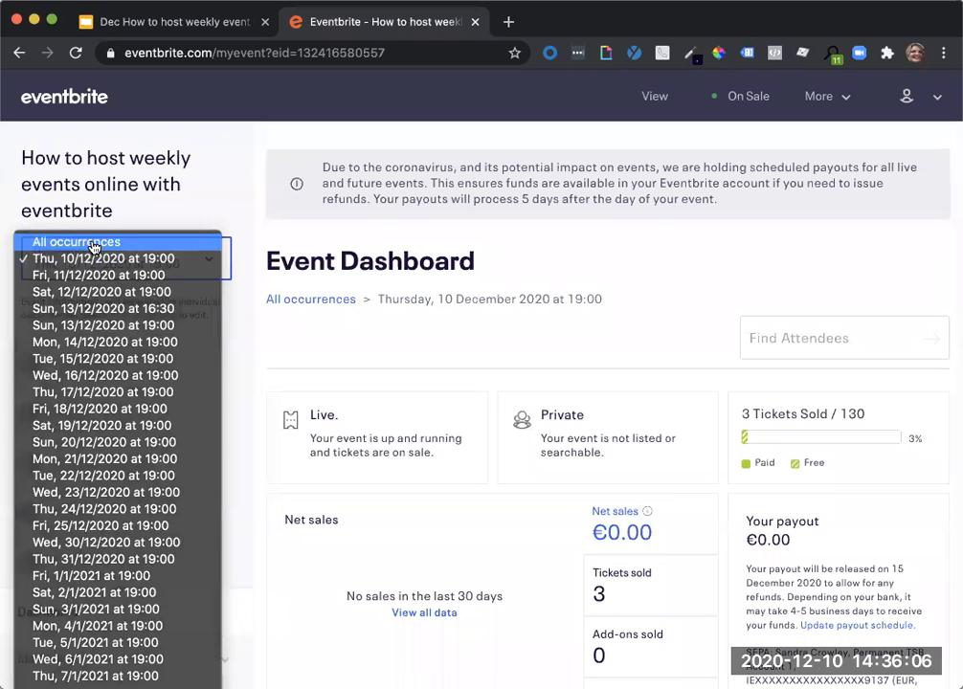
click(95, 242)
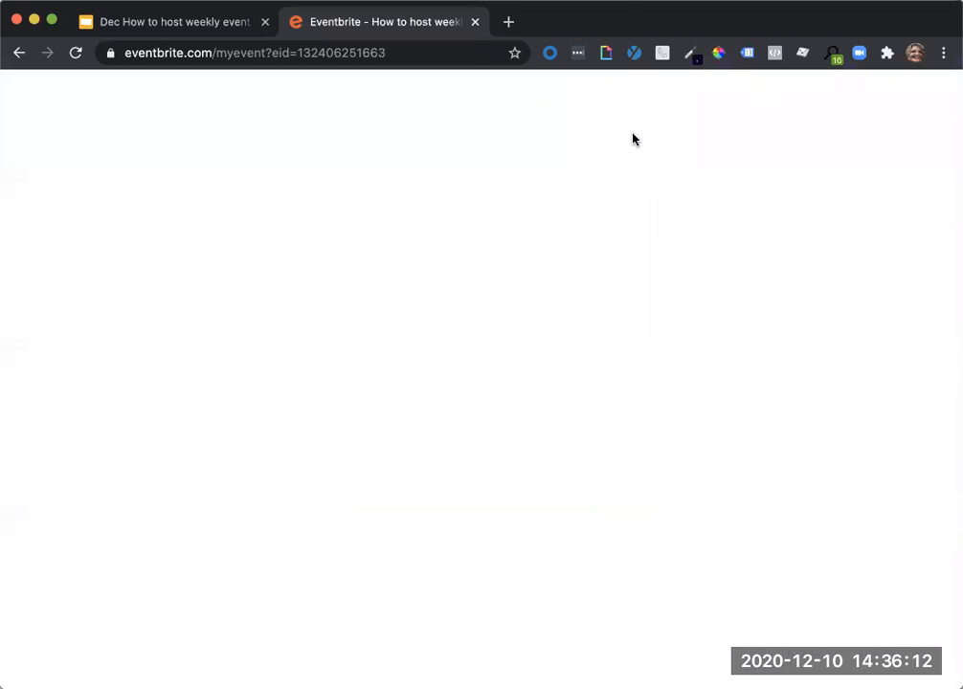
click(635, 96)
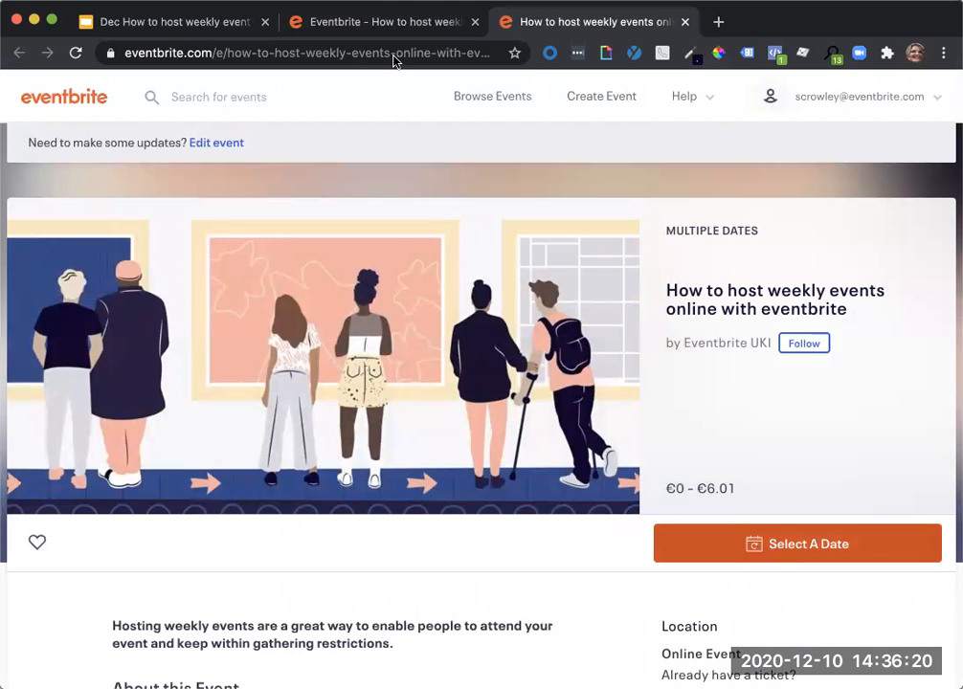
Return to the event dashboard and check the list of individual occurrences, keeping all occurrences selected.
click(369, 29)
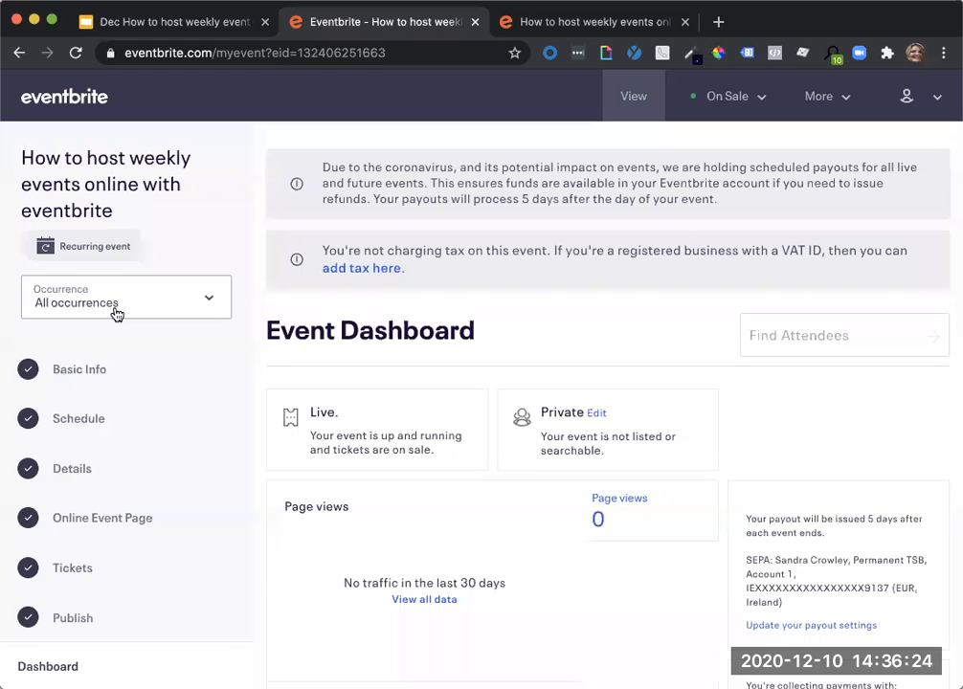
click(115, 315)
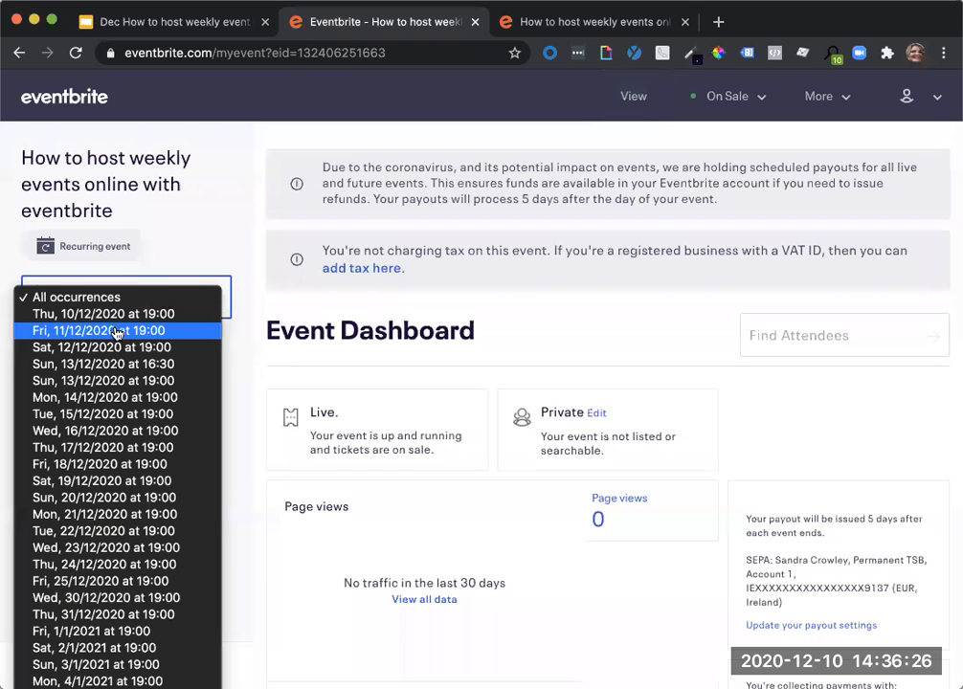
click(192, 211)
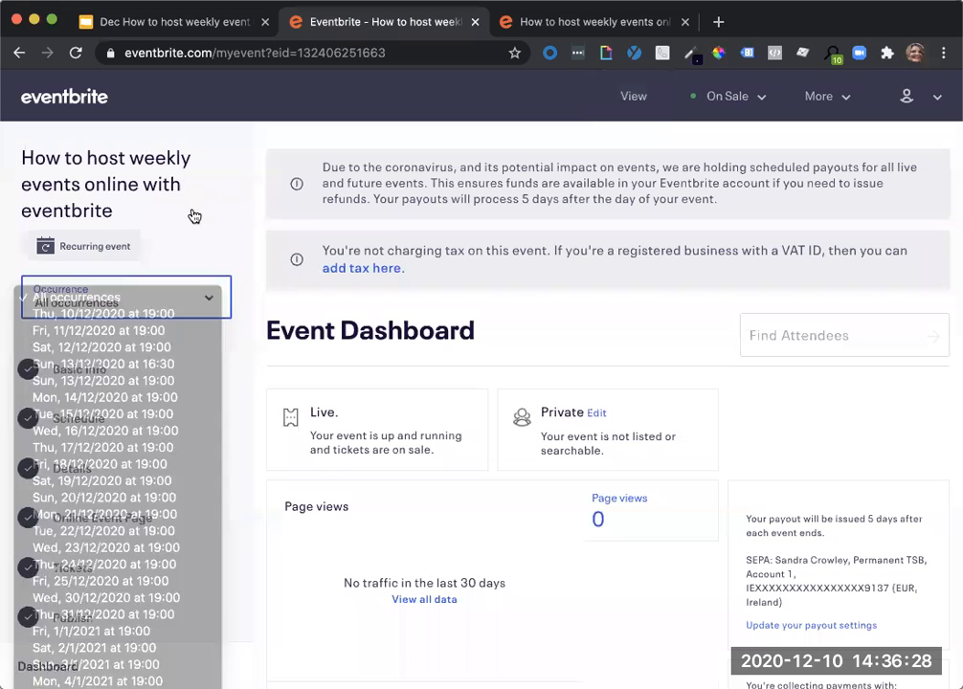
Look over the public page's event description, and return to the dashboard to view the common reports and event links.
click(628, 23)
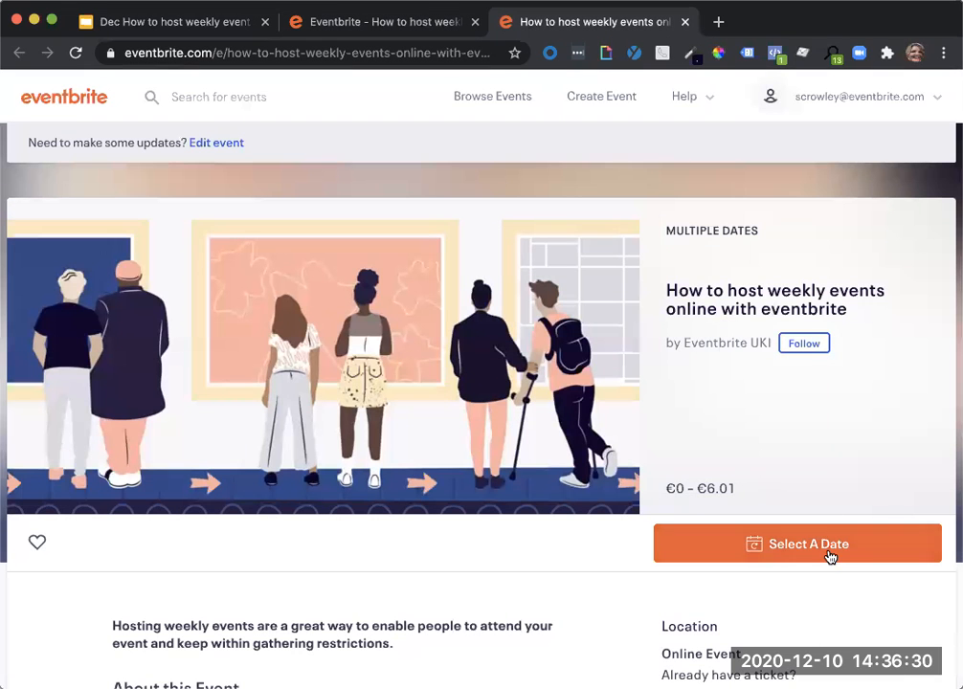
scroll(825, 619, down, 5)
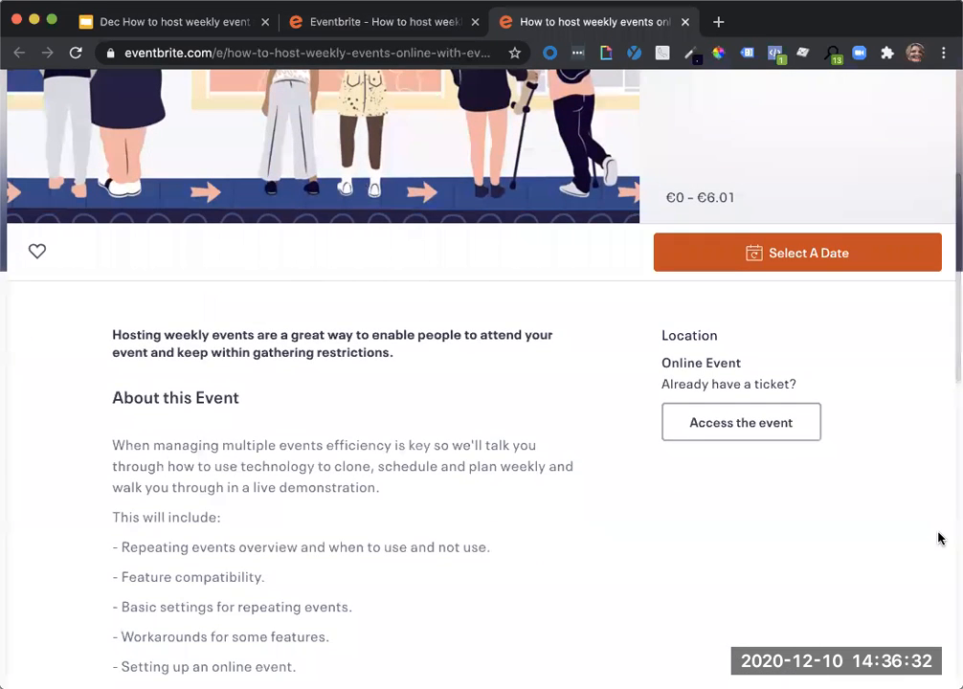
scroll(939, 538, up, 4)
scroll(938, 538, up, 2)
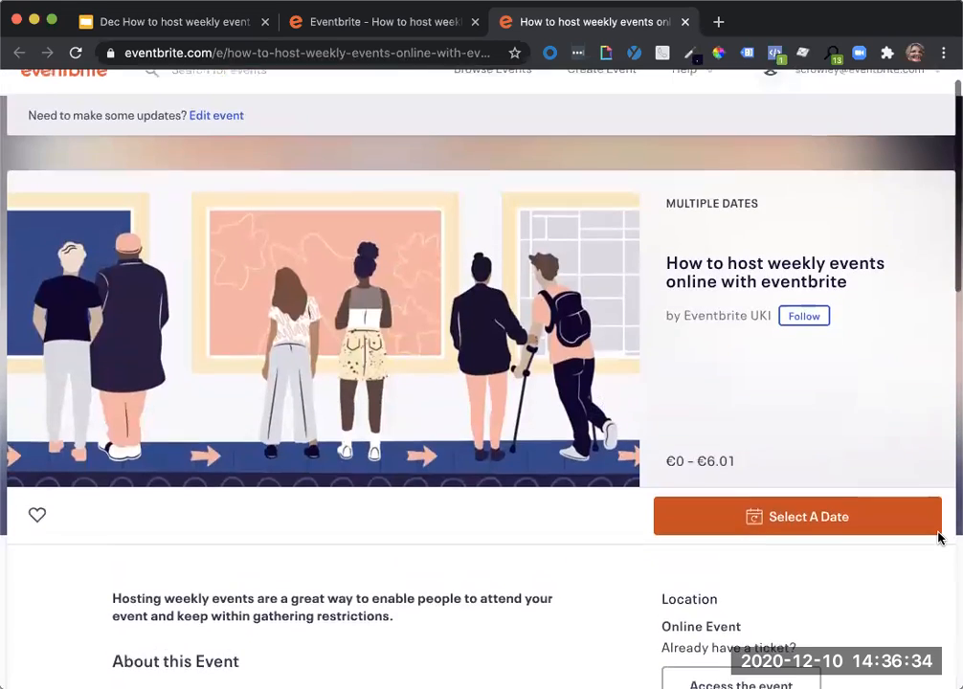
click(393, 24)
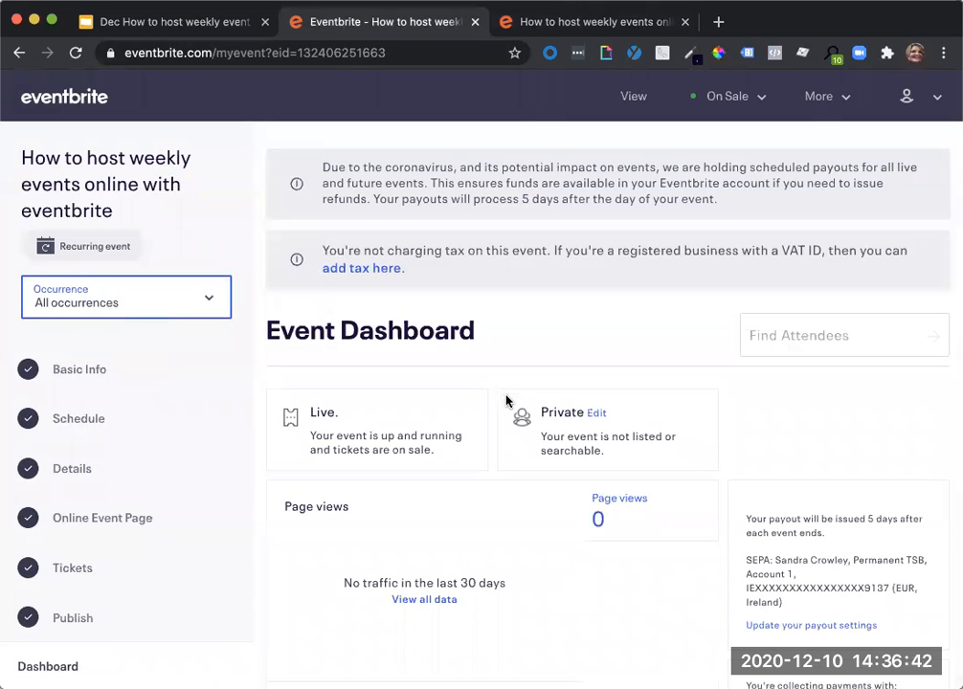
scroll(506, 401, down, 15)
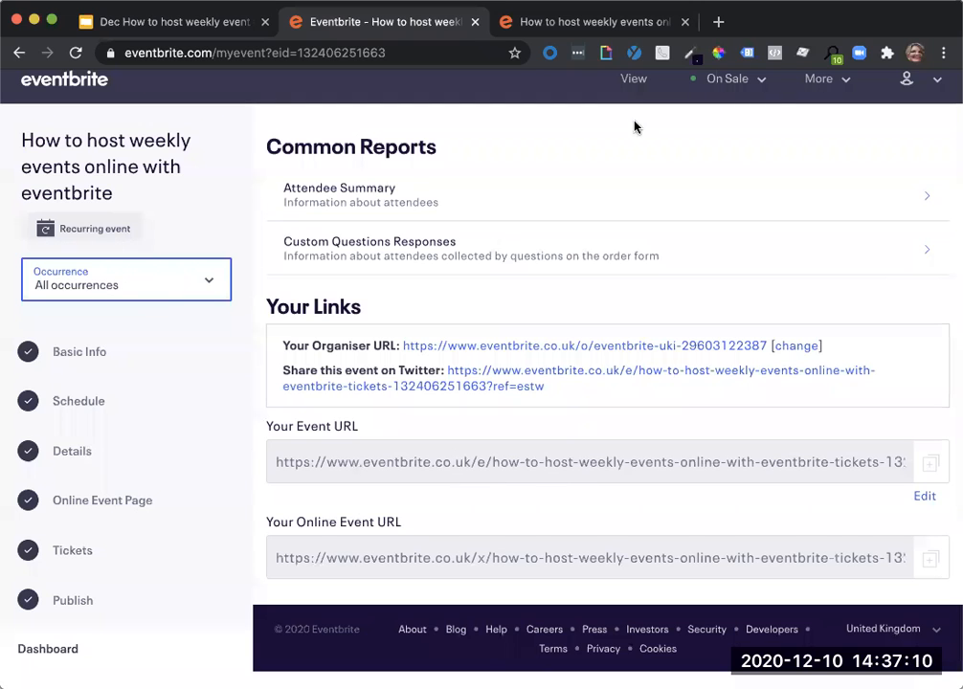
Open the date selection on the public event page and look through the listed dates.
click(613, 24)
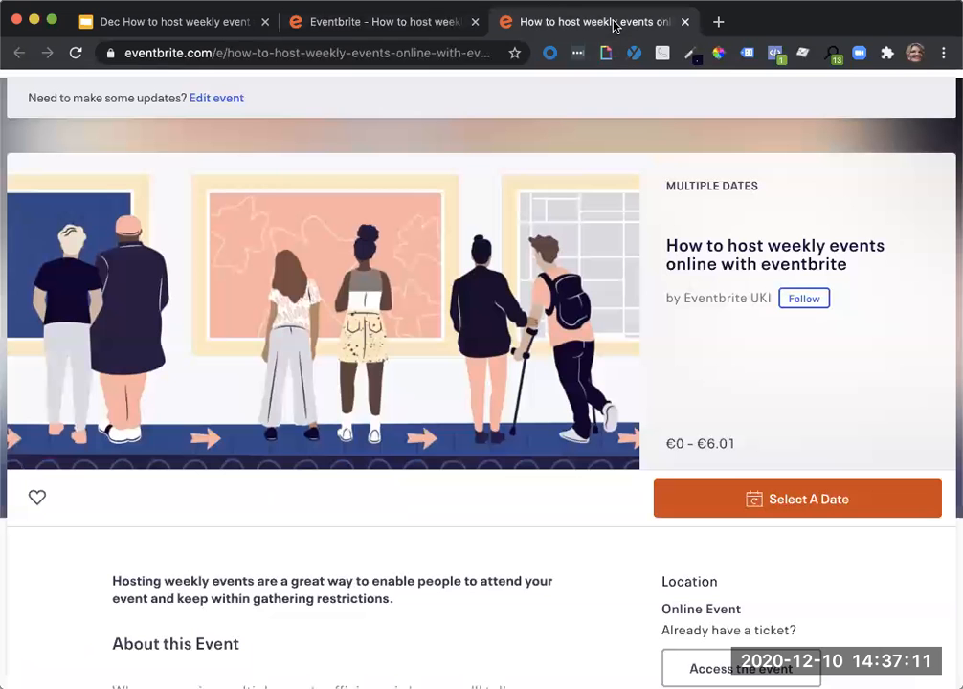
click(794, 507)
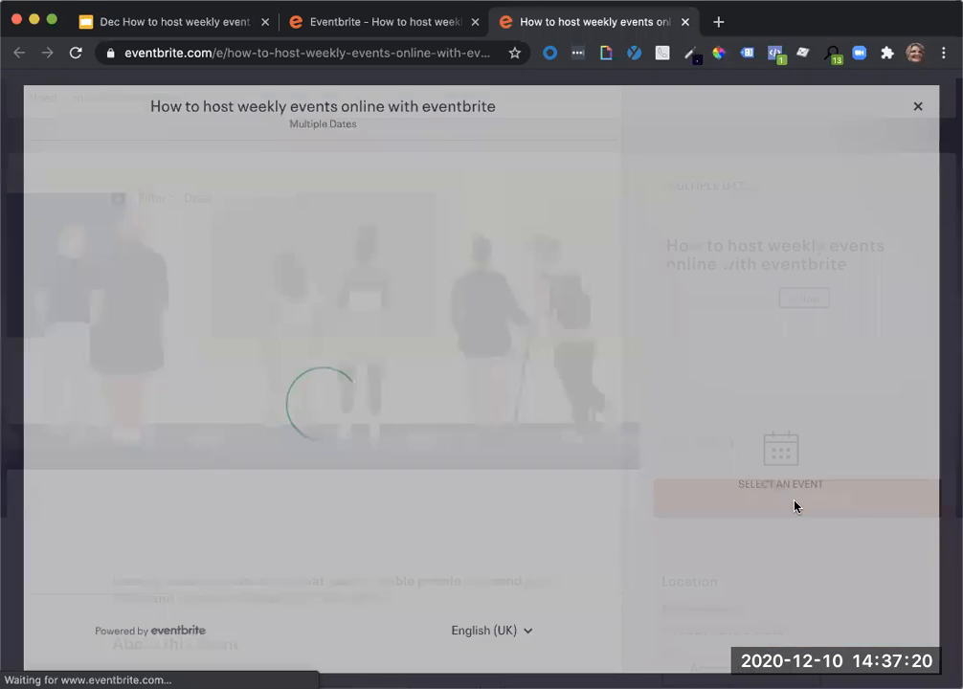
scroll(264, 461, down, 10)
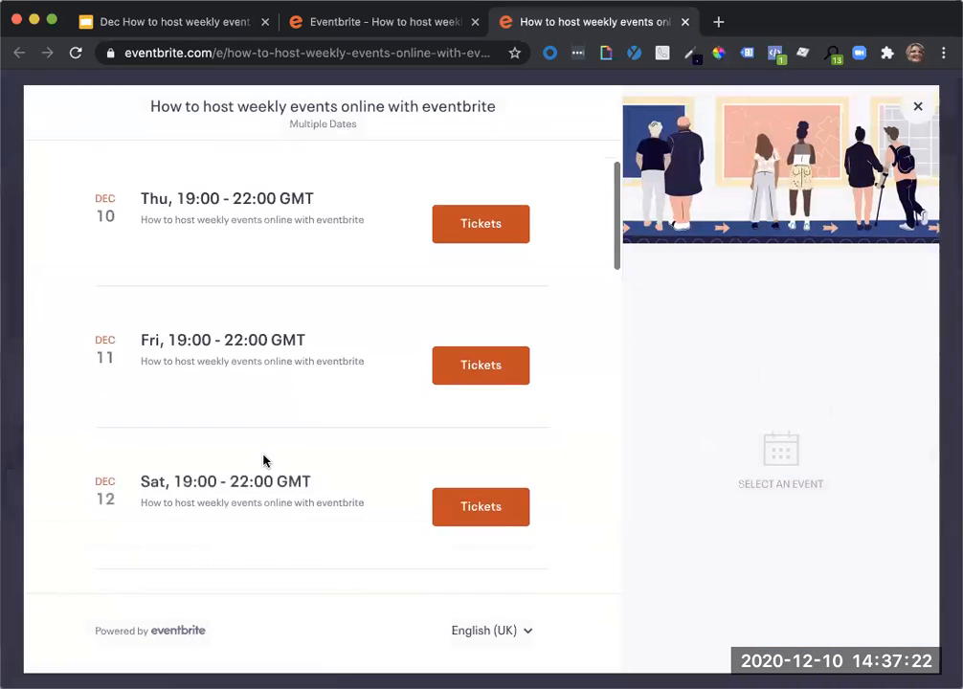
scroll(264, 460, down, 5)
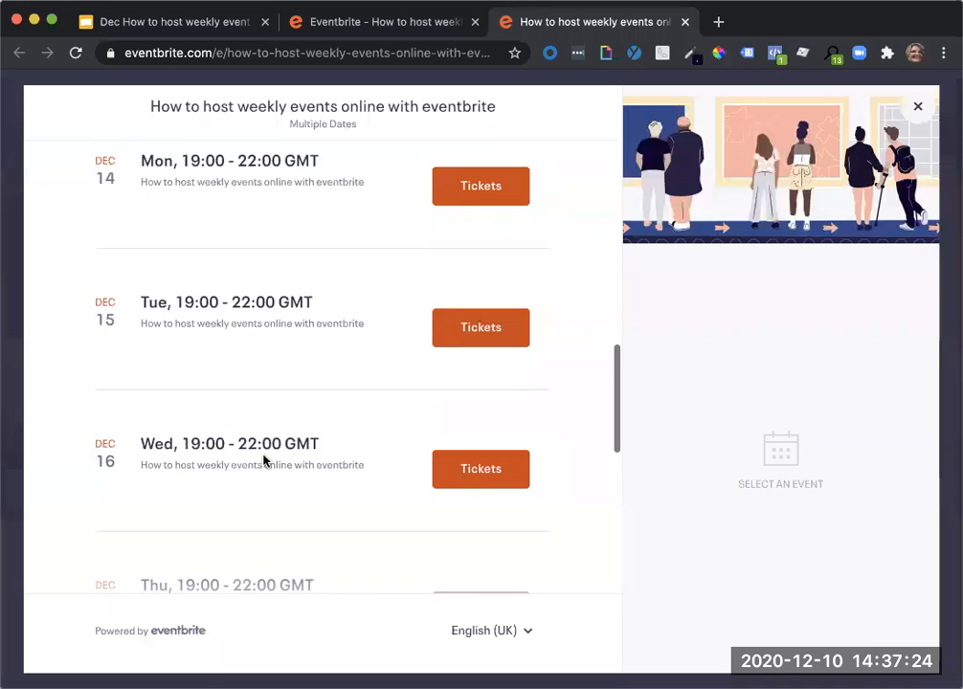
scroll(264, 460, down, 3)
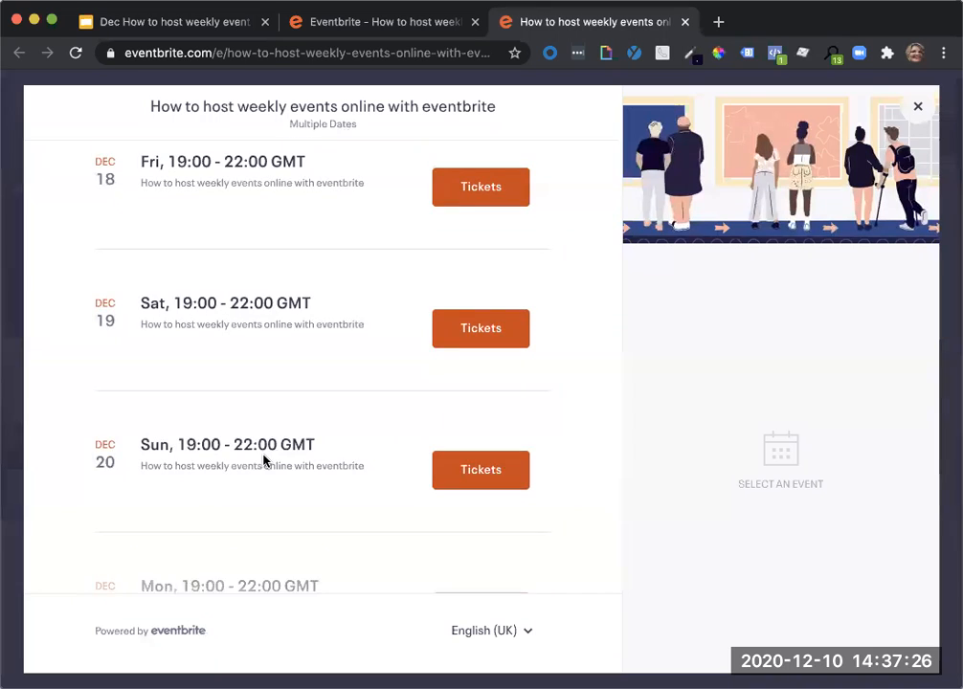
Filter the dates by 13/12/2020, view the ticket options for the 16:30 occurrence and return to the date list.
scroll(264, 460, up, 15)
click(217, 196)
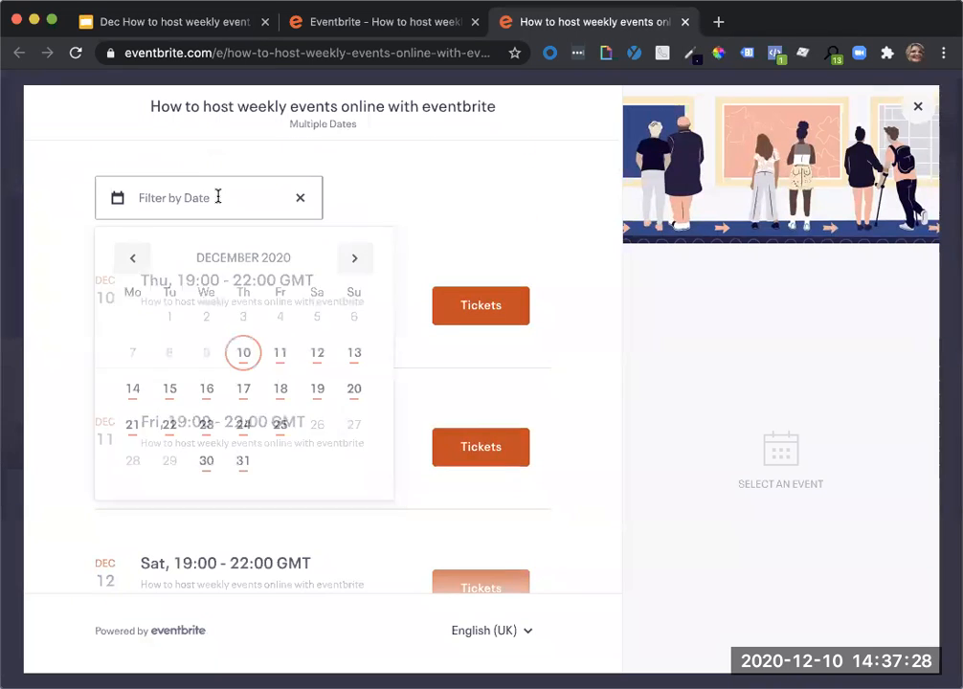
click(352, 354)
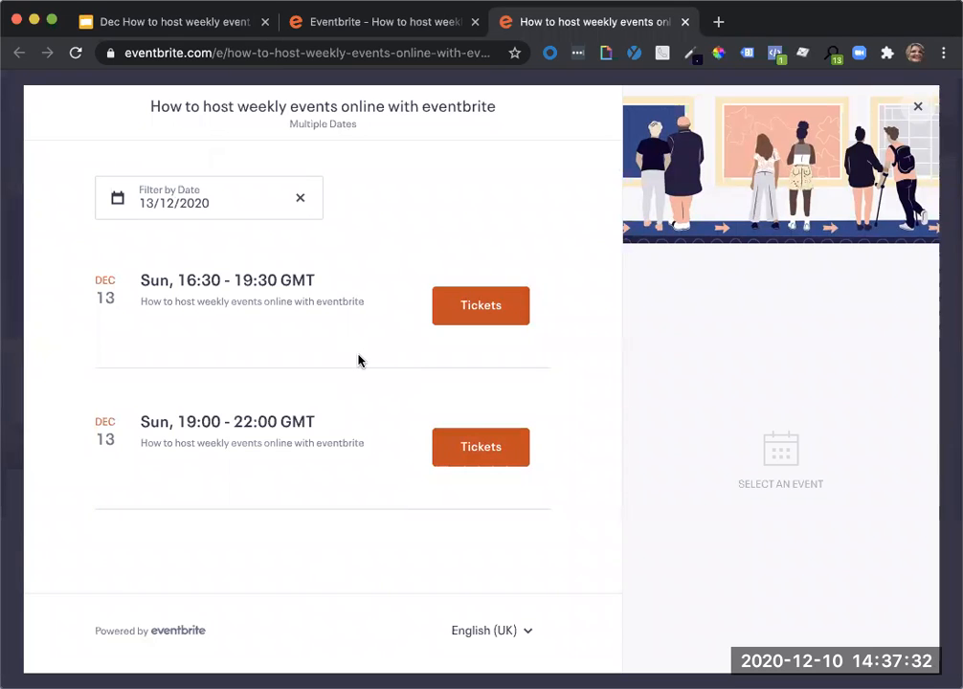
click(478, 316)
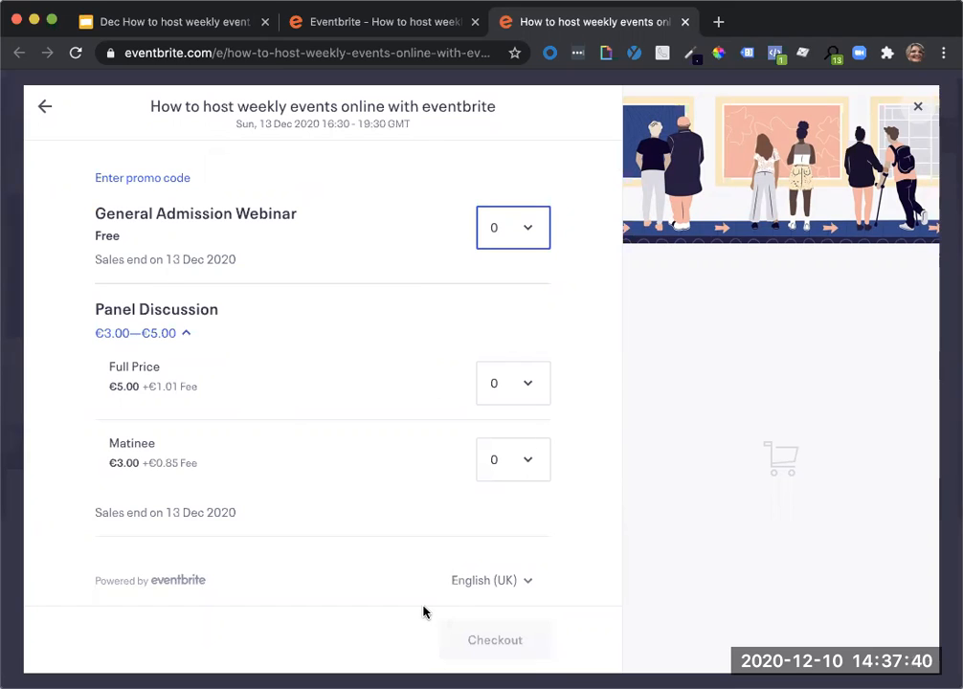
click(46, 111)
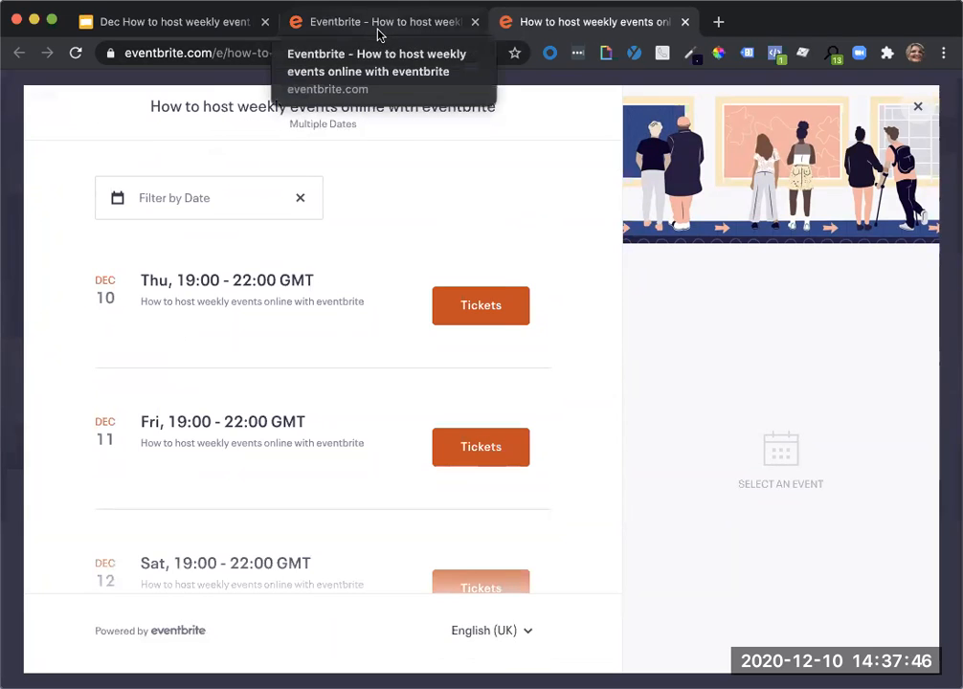
Return to the all-occurrences dashboard and examine which Order Options and Manage Attendees tools are offered.
click(378, 33)
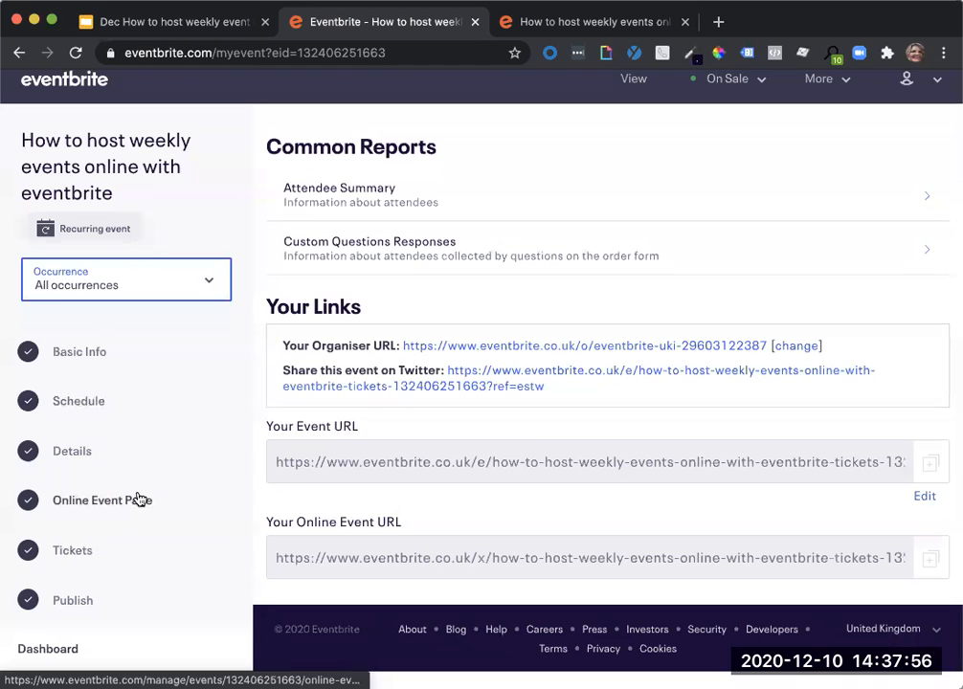
scroll(135, 498, down, 3)
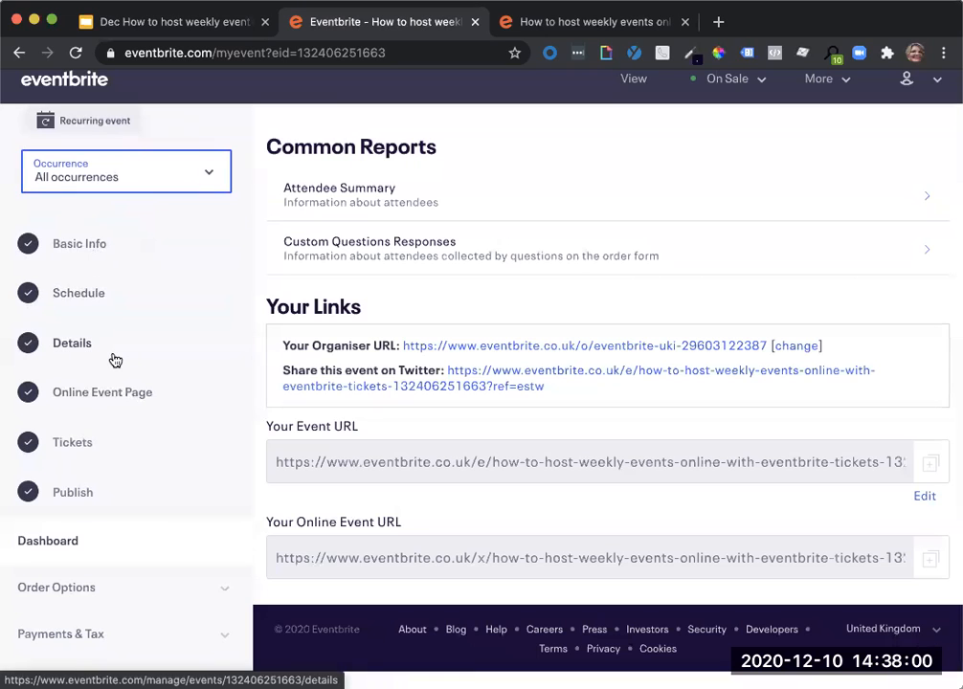
scroll(96, 442, down, 5)
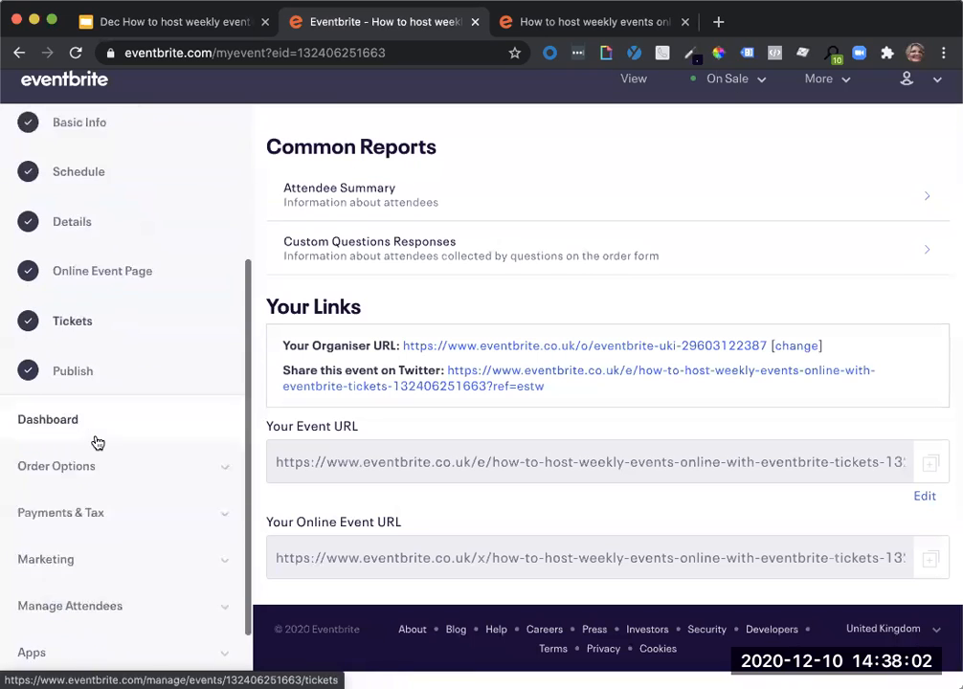
click(86, 417)
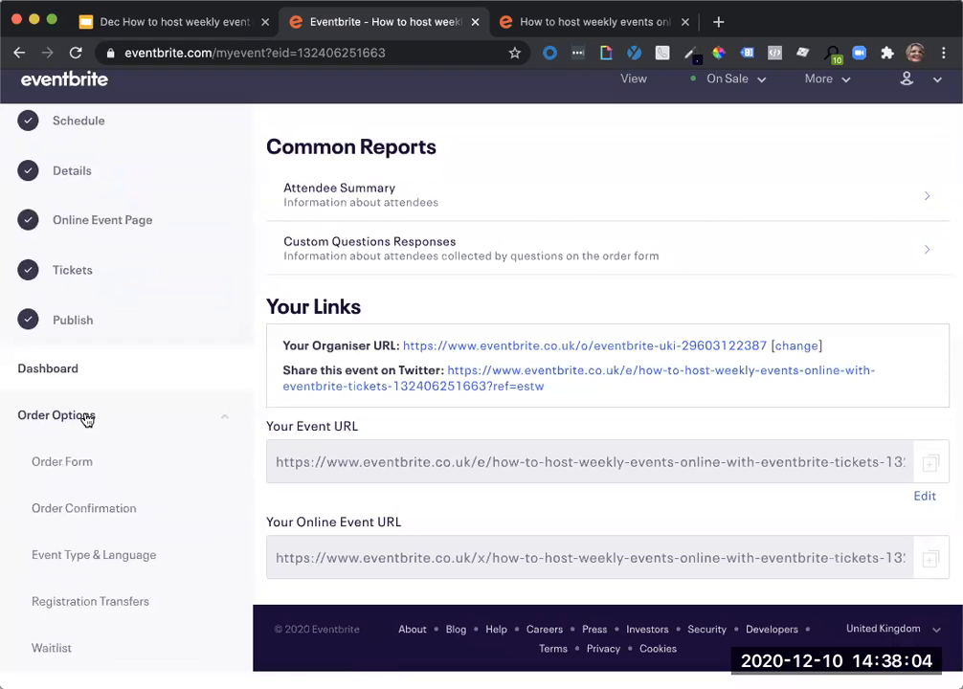
scroll(87, 418, down, 3)
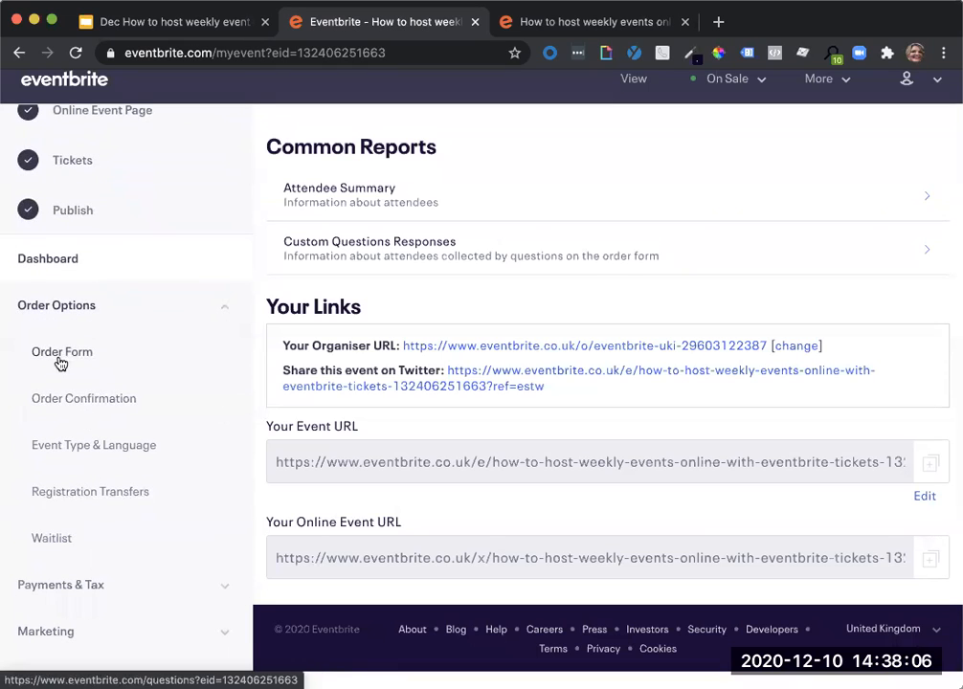
scroll(182, 411, down, 3)
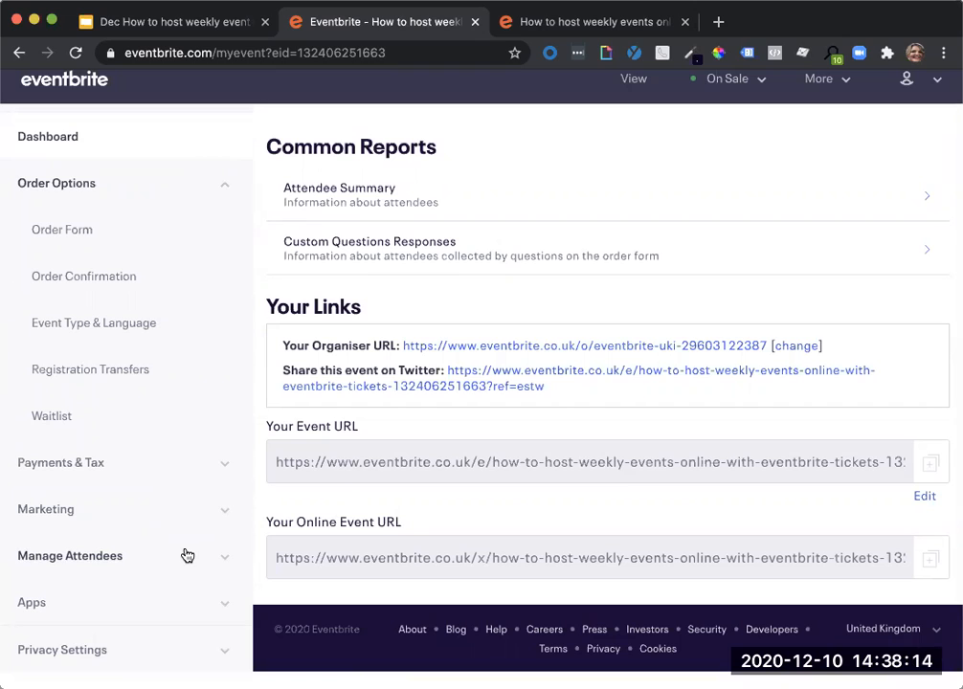
click(157, 562)
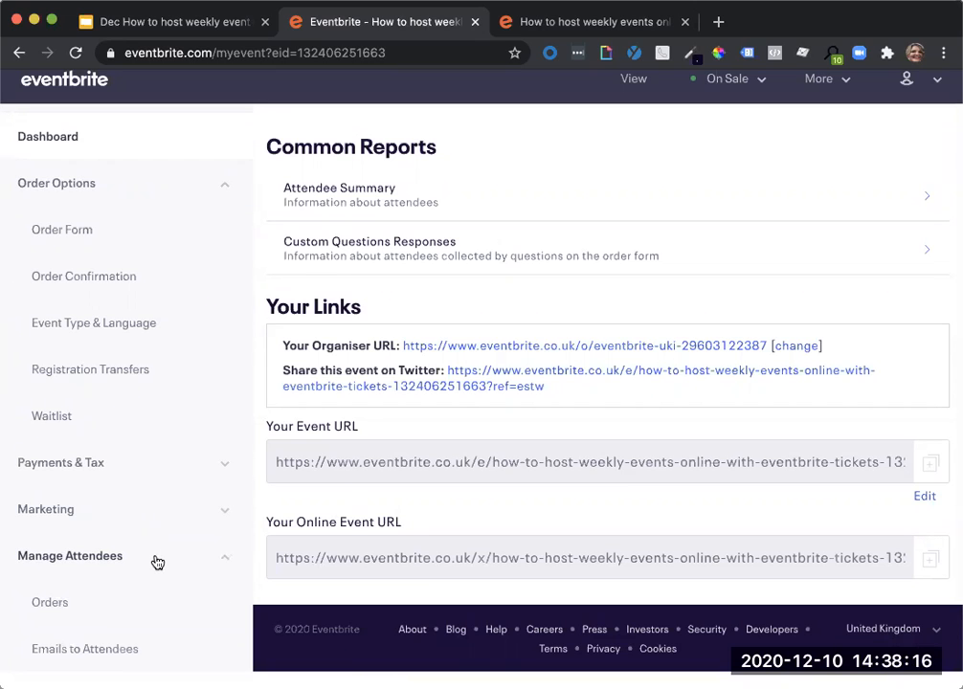
scroll(157, 561, down, 2)
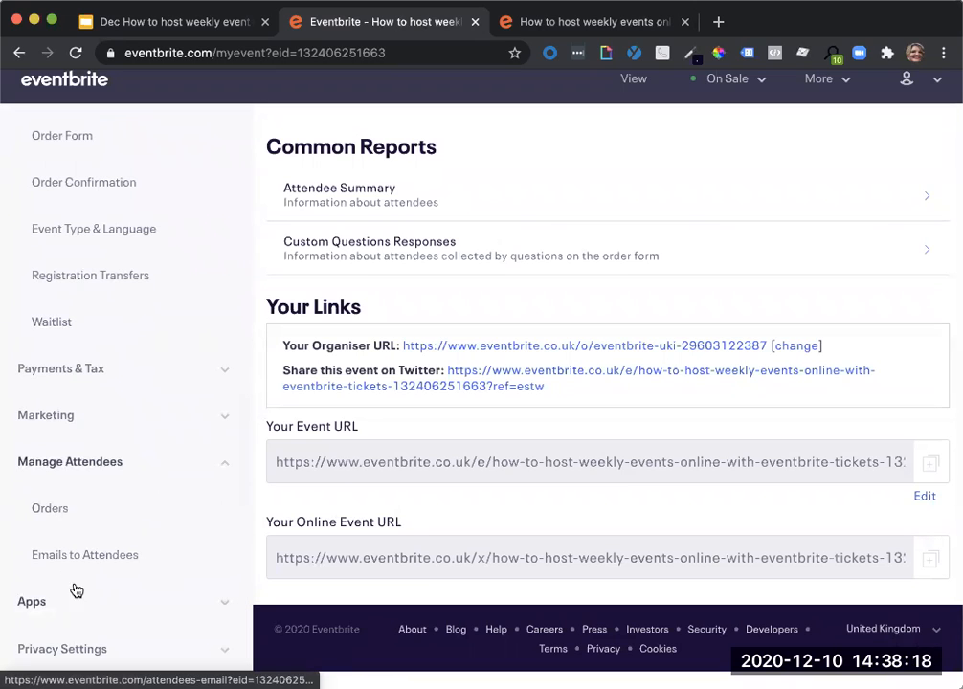
scroll(94, 572, down, 1)
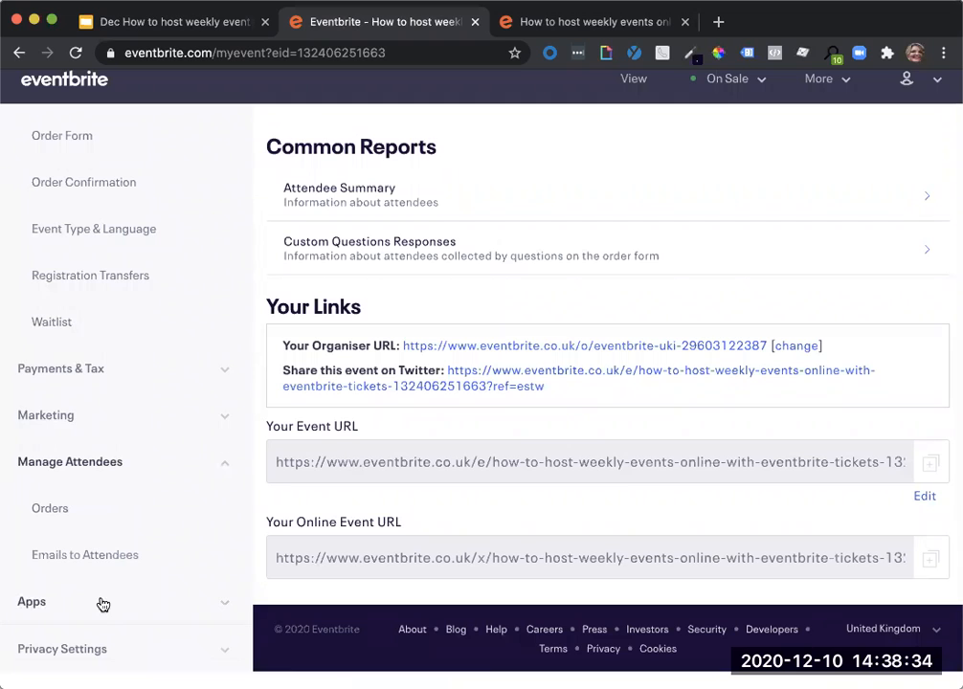
Expand the Marketing tools for all occurrences and look through the available options.
click(83, 418)
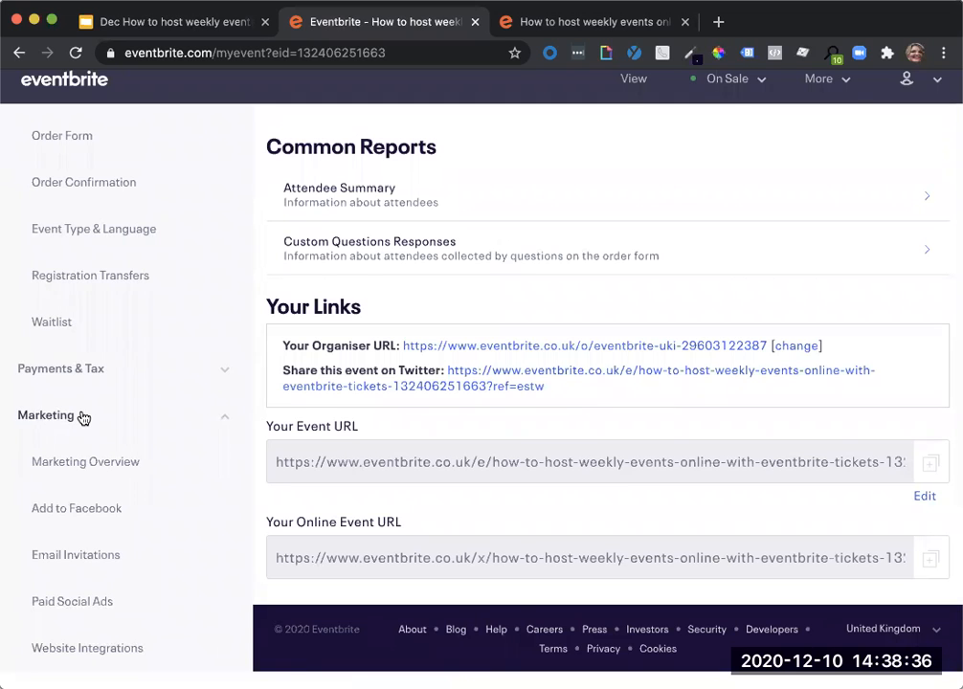
scroll(83, 418, down, 4)
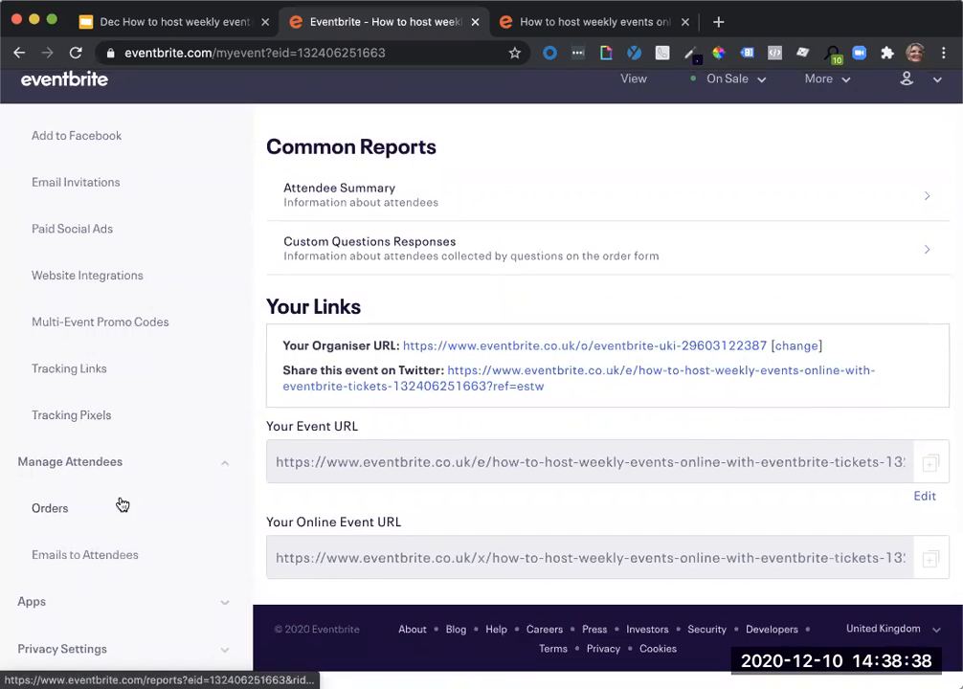
scroll(123, 505, up, 6)
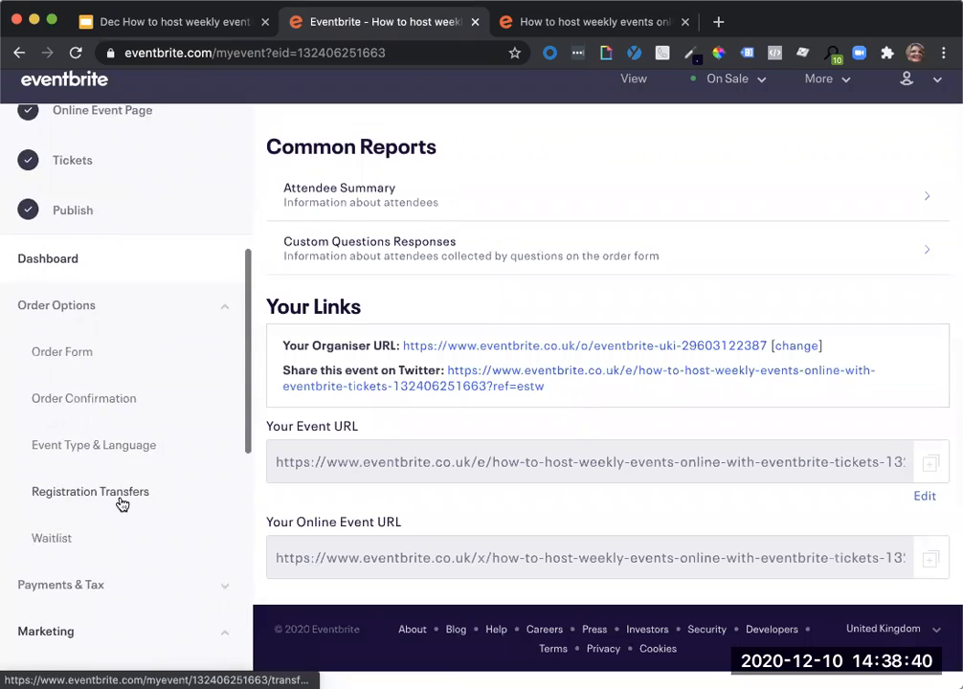
scroll(123, 504, up, 4)
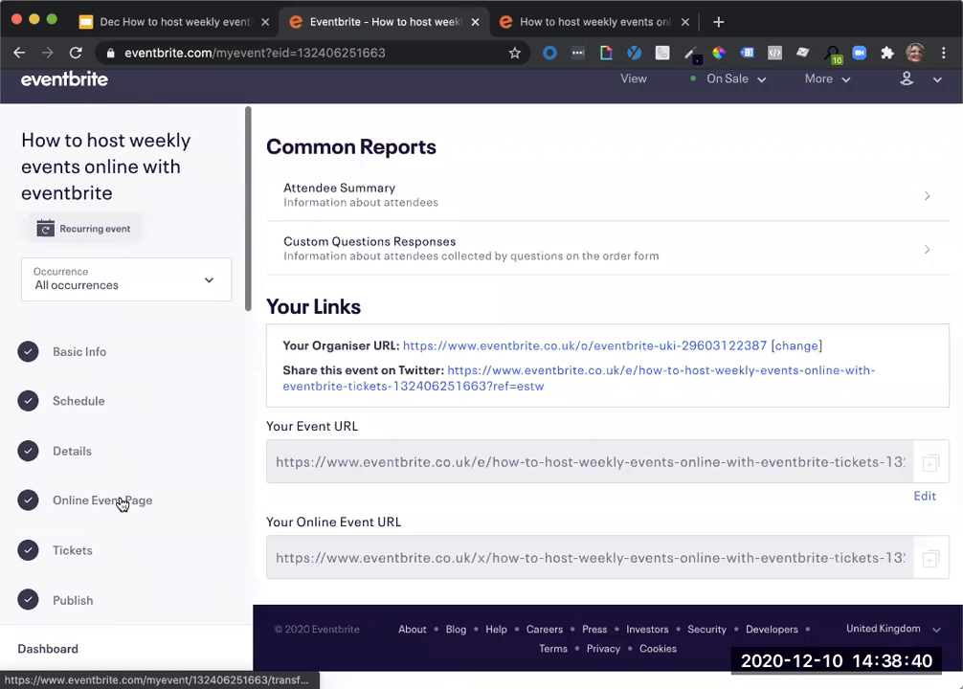
Switch to the Thu, 10/12/2020 at 19:00 occurrence and look over its dashboard sales figures and occurrence list.
click(95, 289)
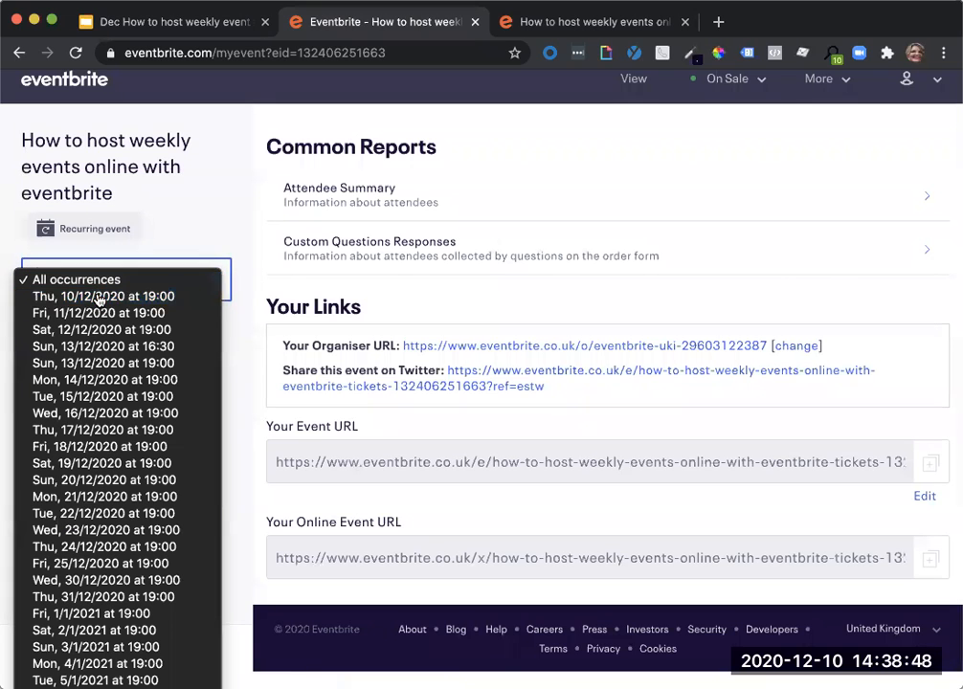
click(100, 297)
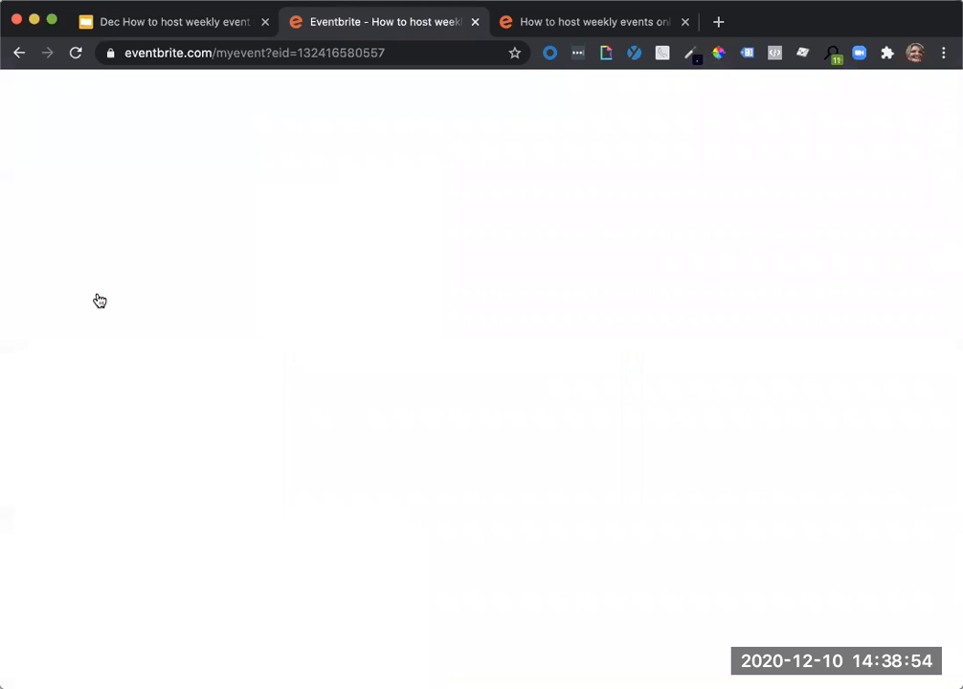
scroll(675, 418, down, 2)
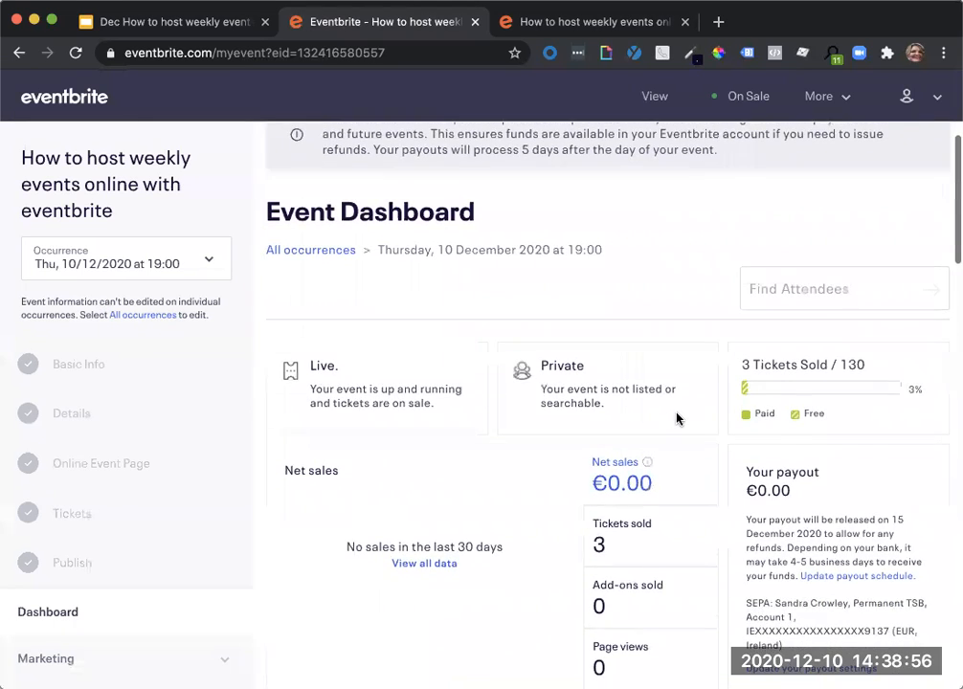
scroll(675, 418, down, 1)
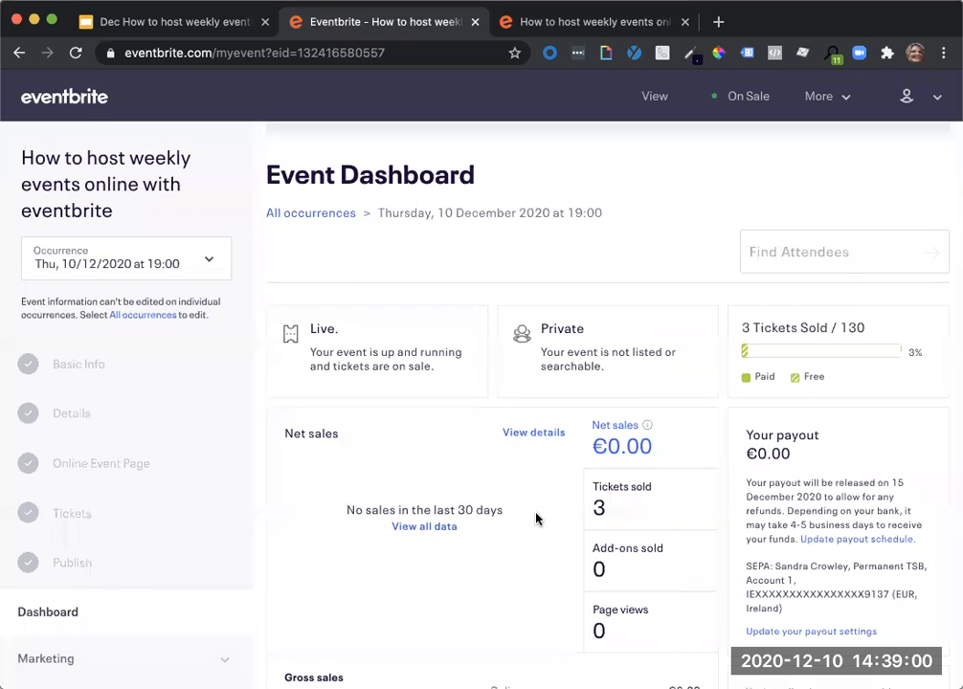
scroll(535, 518, down, 10)
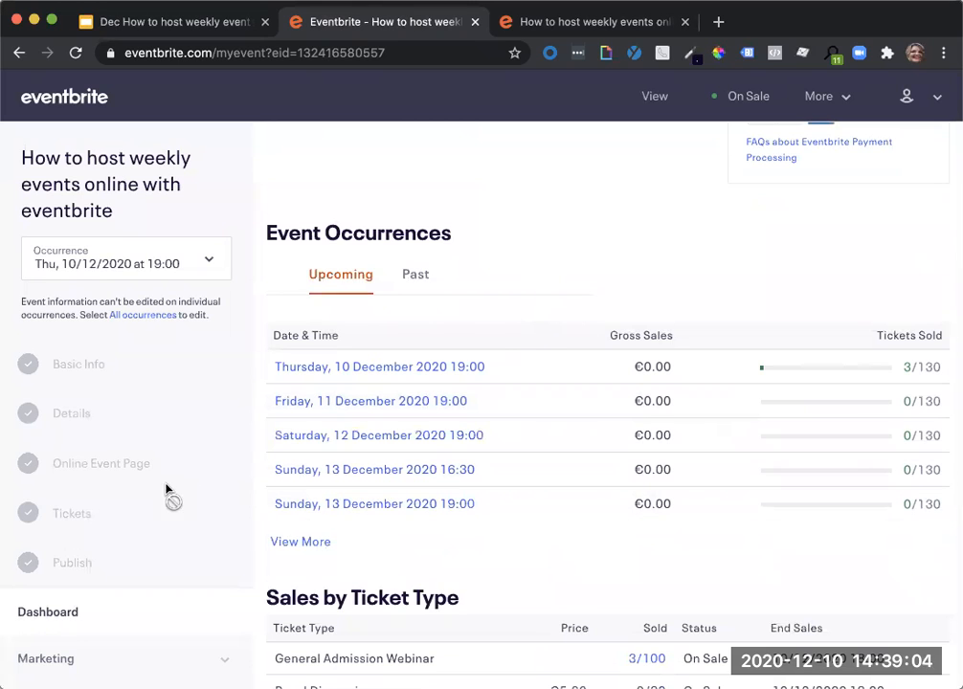
Expand the Reports and Manage Attendees tools for the single occurrence and examine which options are offered.
scroll(168, 491, down, 3)
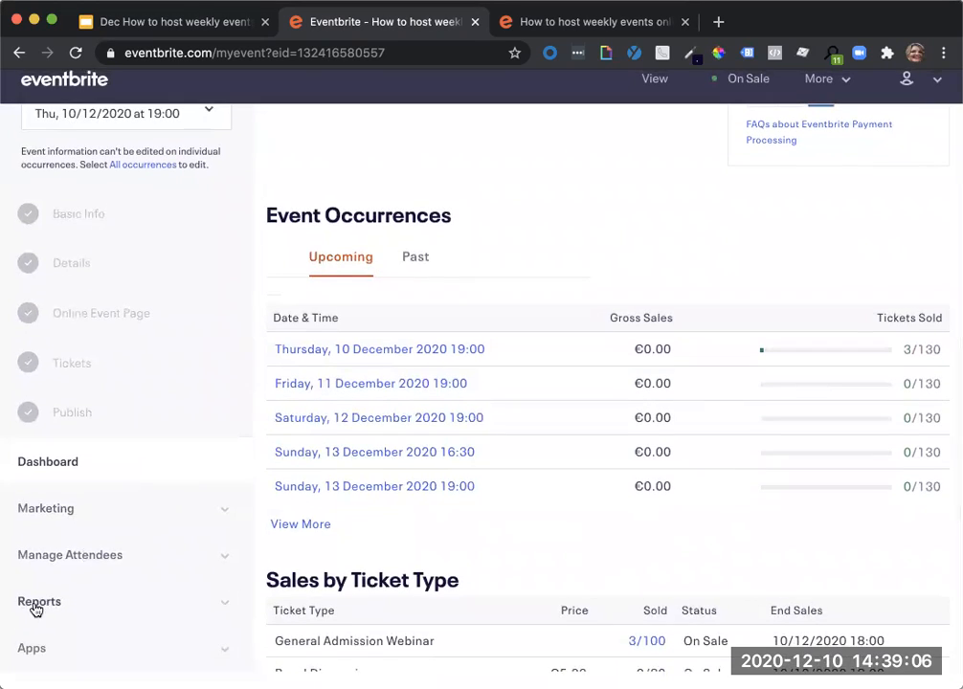
click(42, 607)
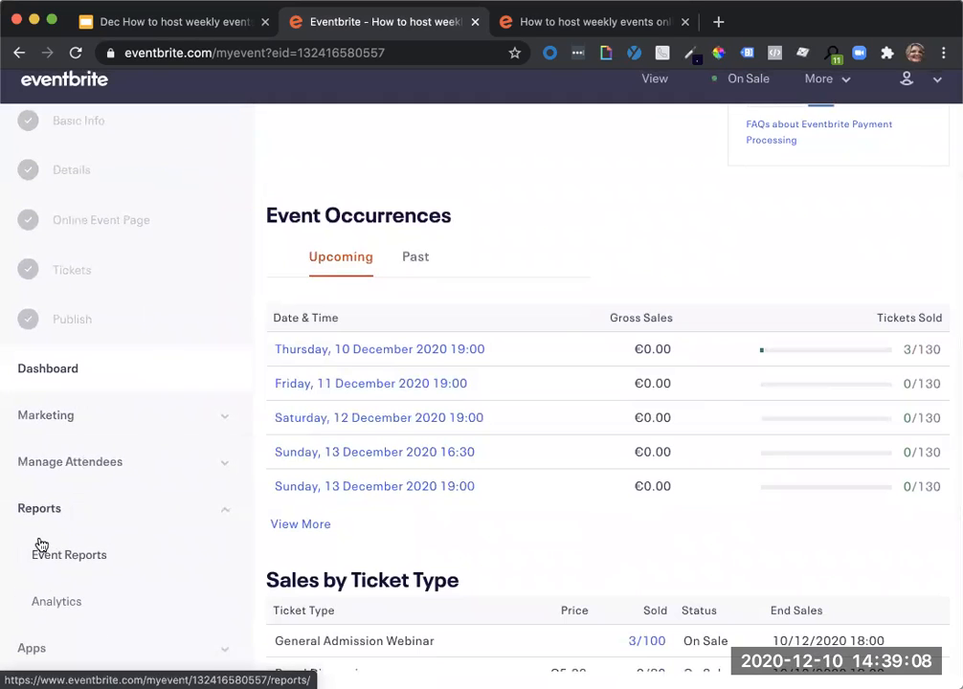
click(61, 463)
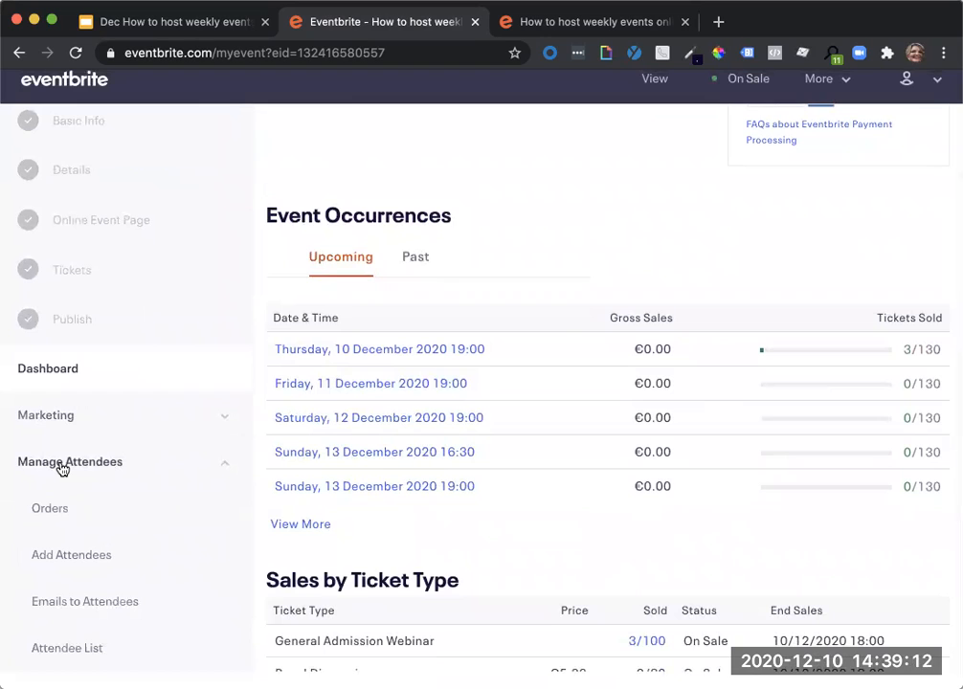
scroll(75, 501, down, 2)
scroll(77, 505, down, 4)
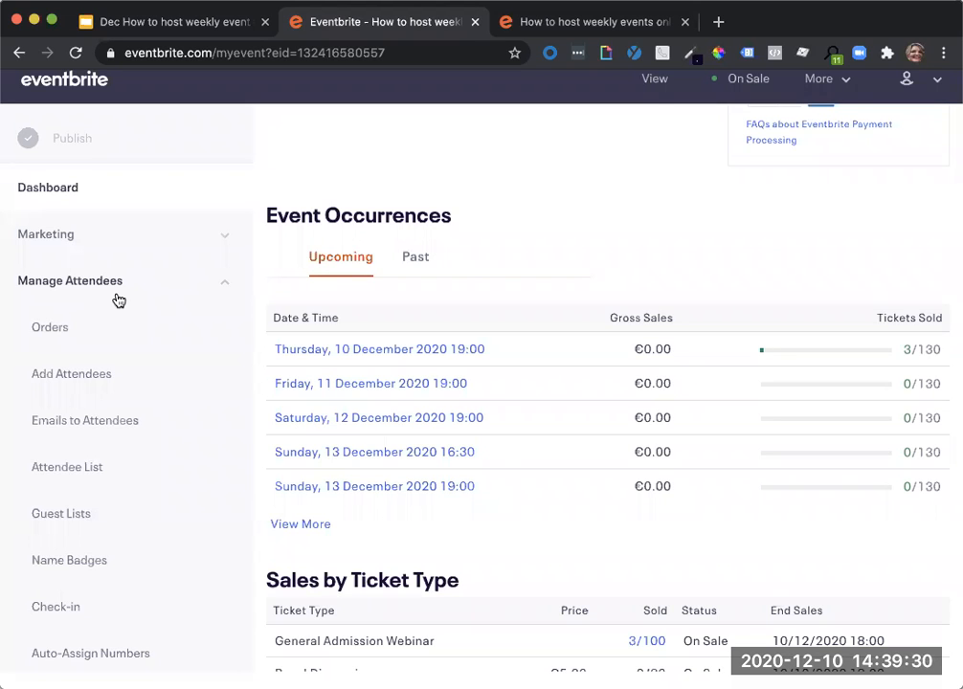
scroll(118, 298, up, 5)
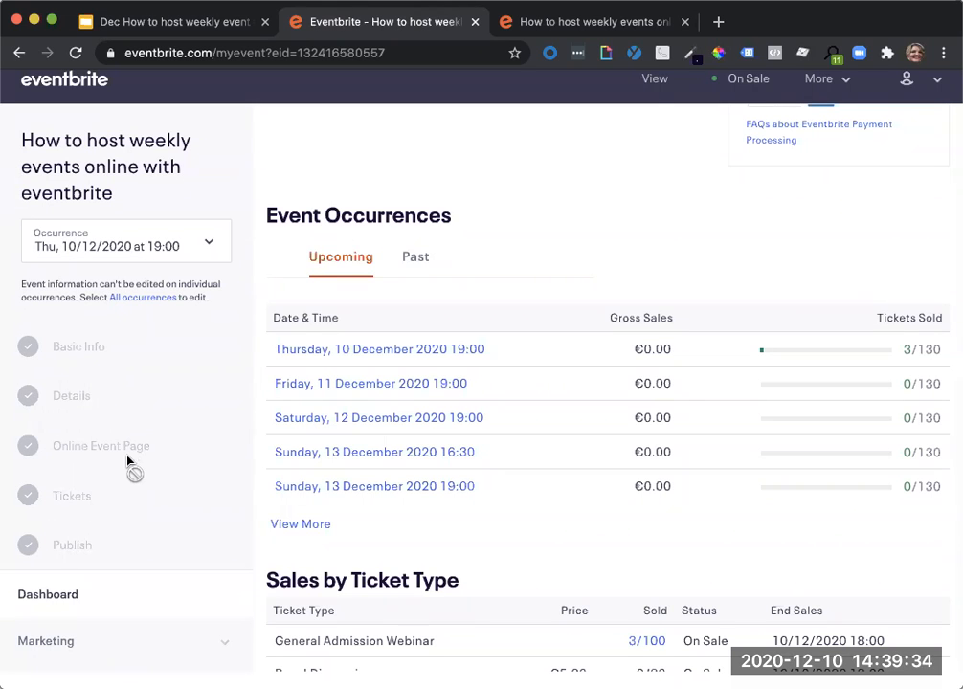
Open Emails to Attendees for the 10/12/2020 occurrence and review the scheduled reminder emails.
scroll(127, 462, down, 10)
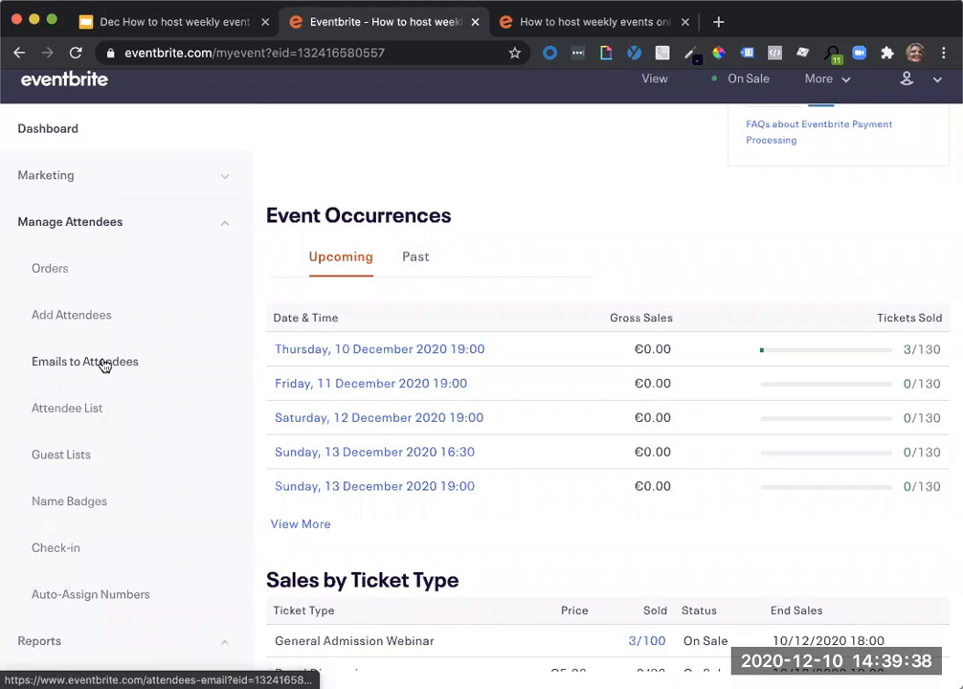
click(105, 365)
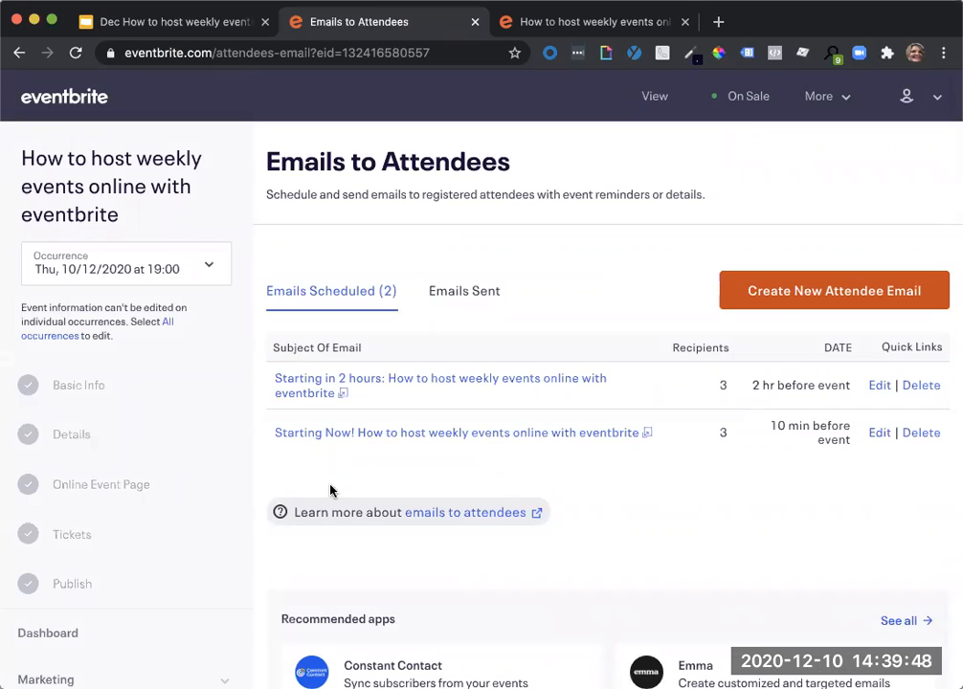
click(200, 491)
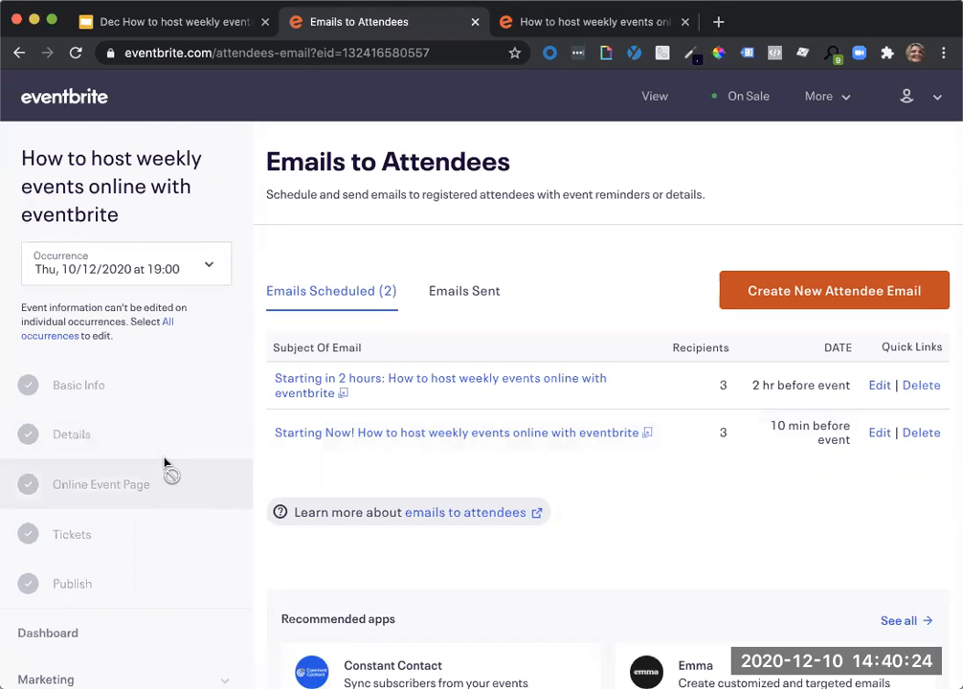
Open the occurrence's Orders report, view the actions available for the held-tickets order and close the list without choosing one.
scroll(164, 465, down, 5)
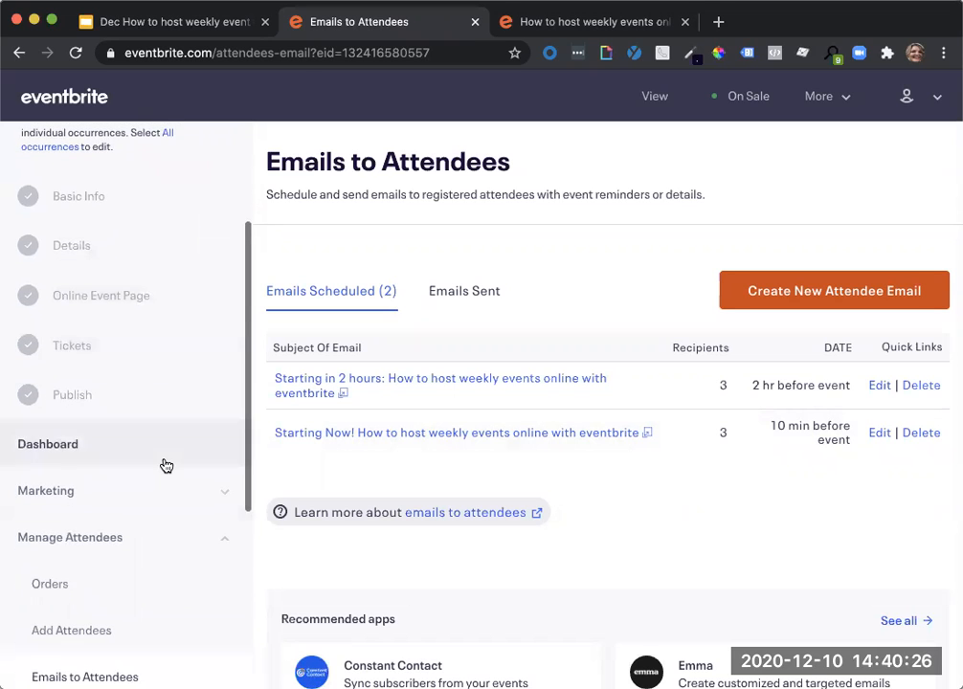
scroll(164, 465, down, 3)
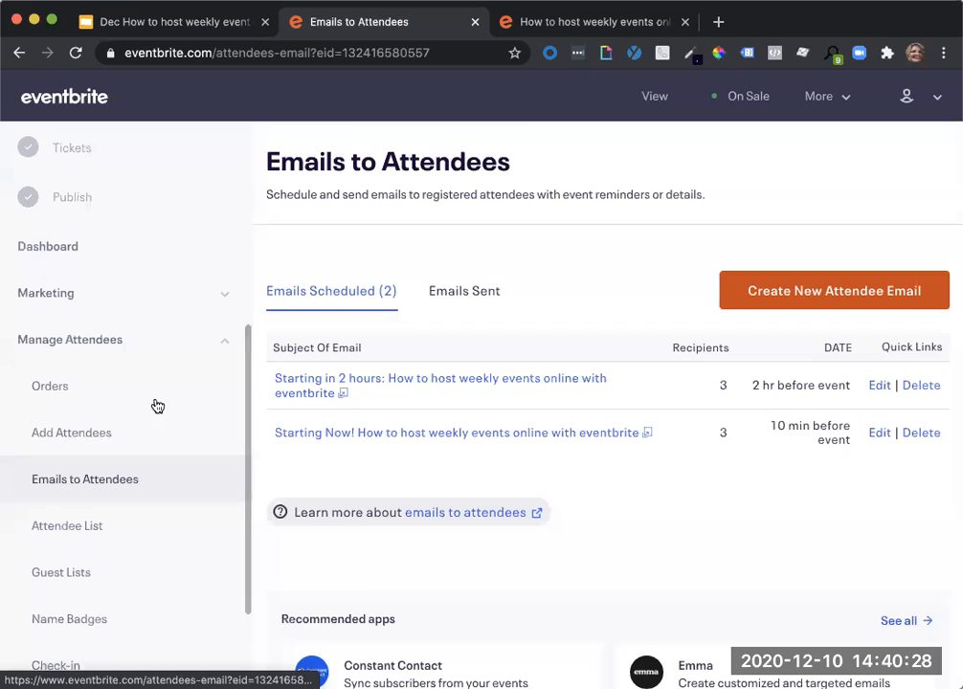
click(155, 388)
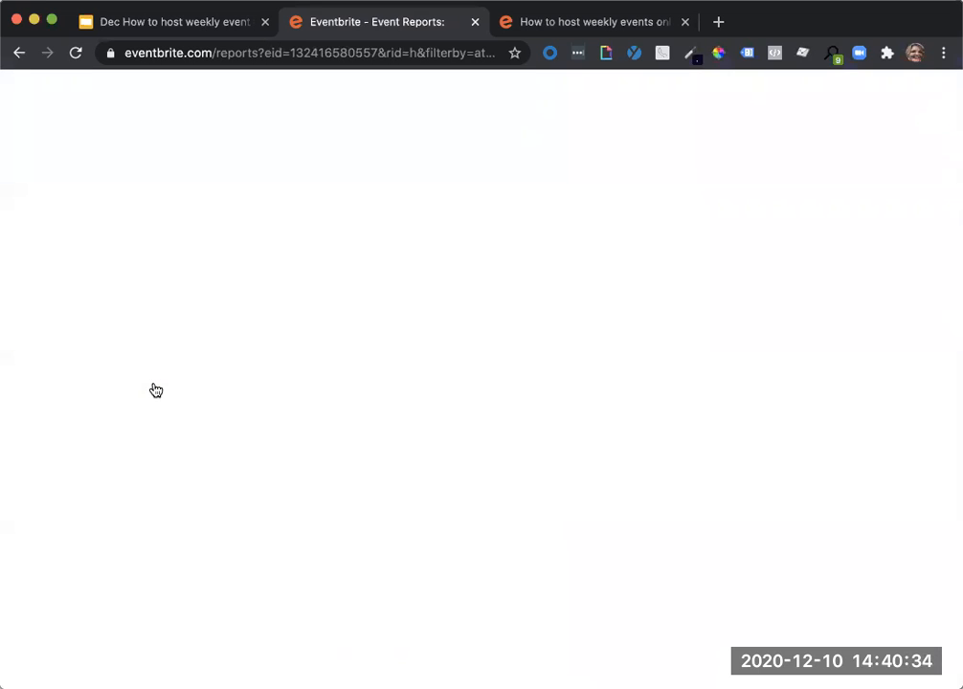
scroll(729, 520, down, 5)
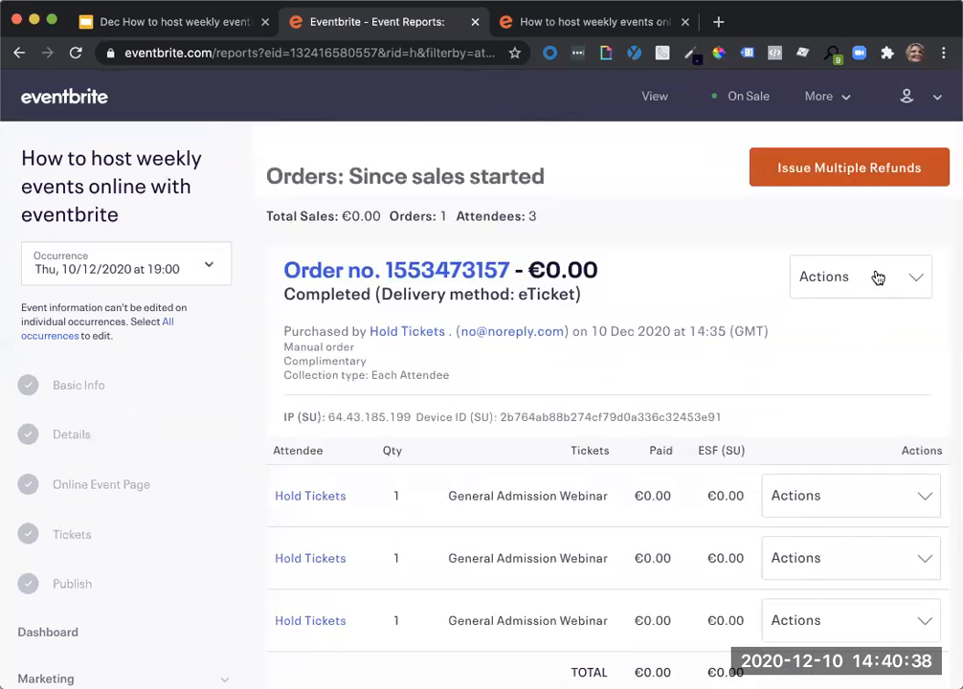
click(877, 278)
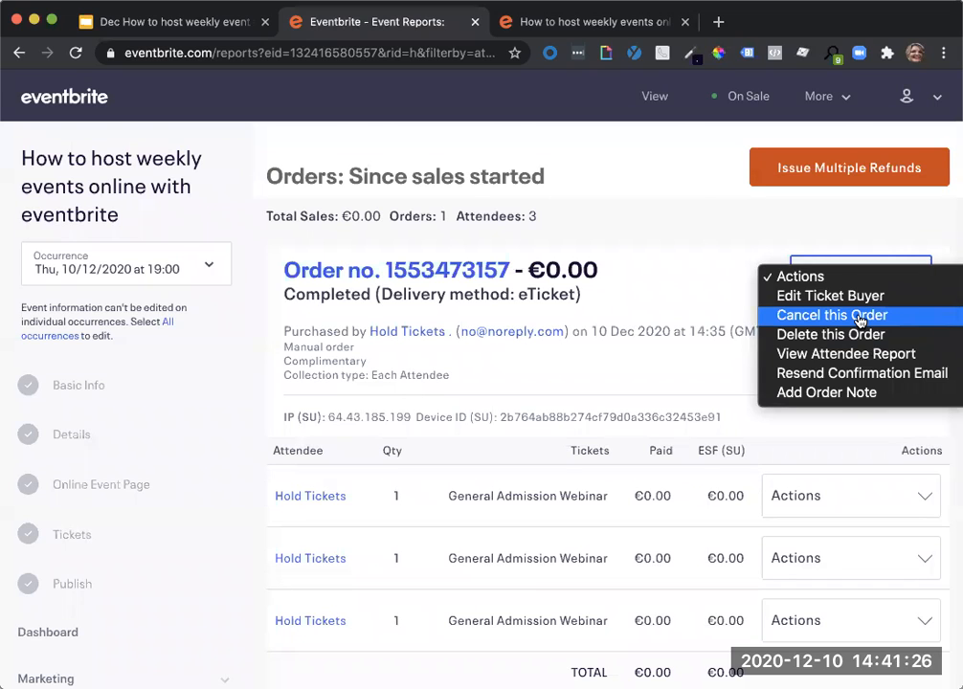
click(682, 233)
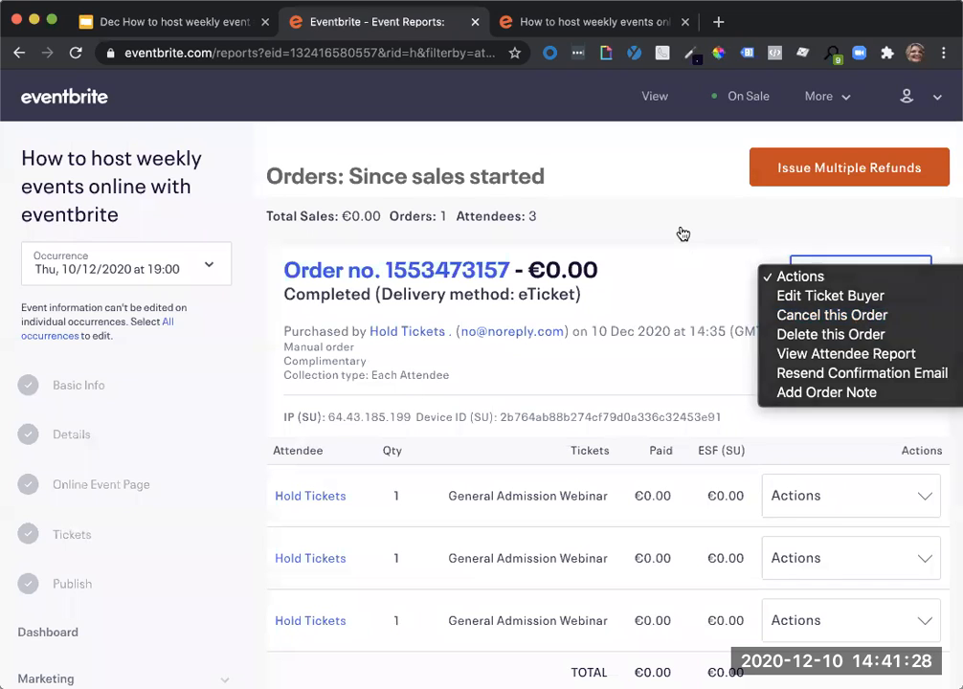
Look over the order's individual attendee tickets and the report's filter and export options.
scroll(673, 401, down, 5)
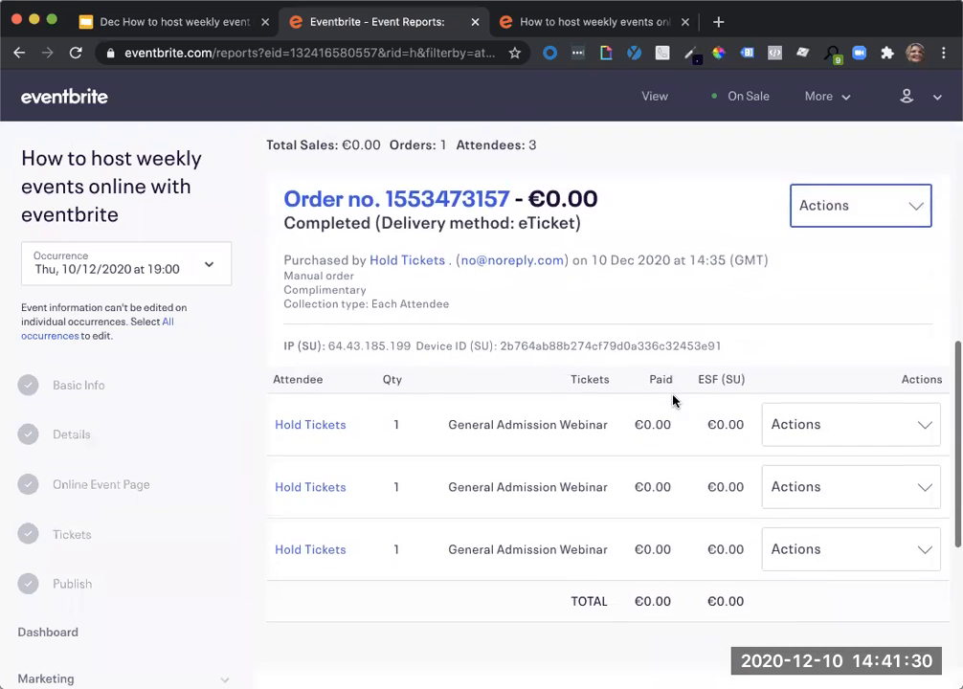
scroll(673, 400, up, 4)
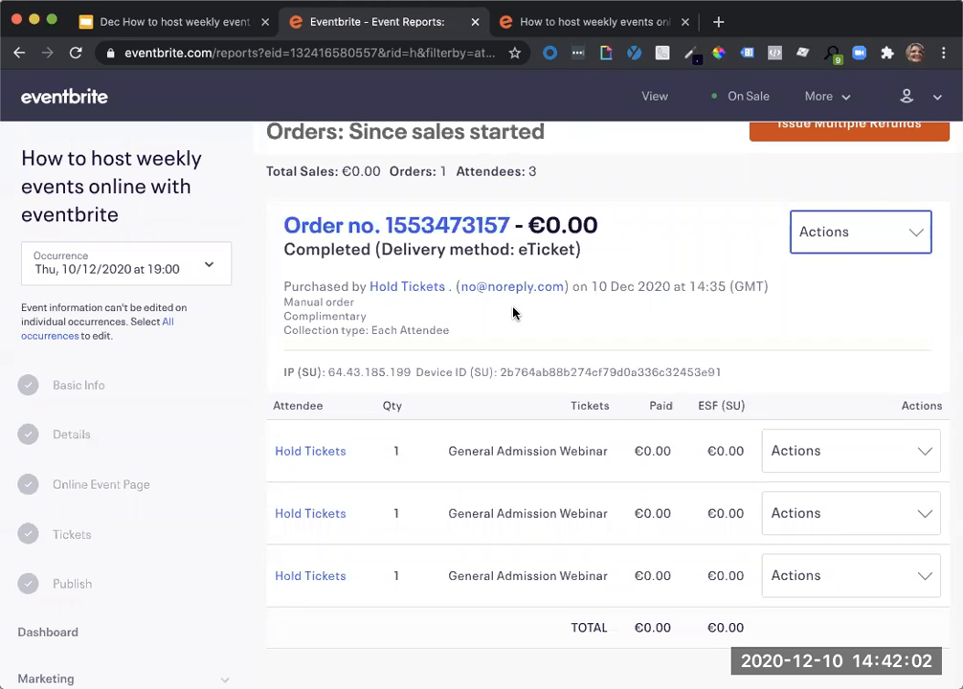
scroll(512, 312, up, 3)
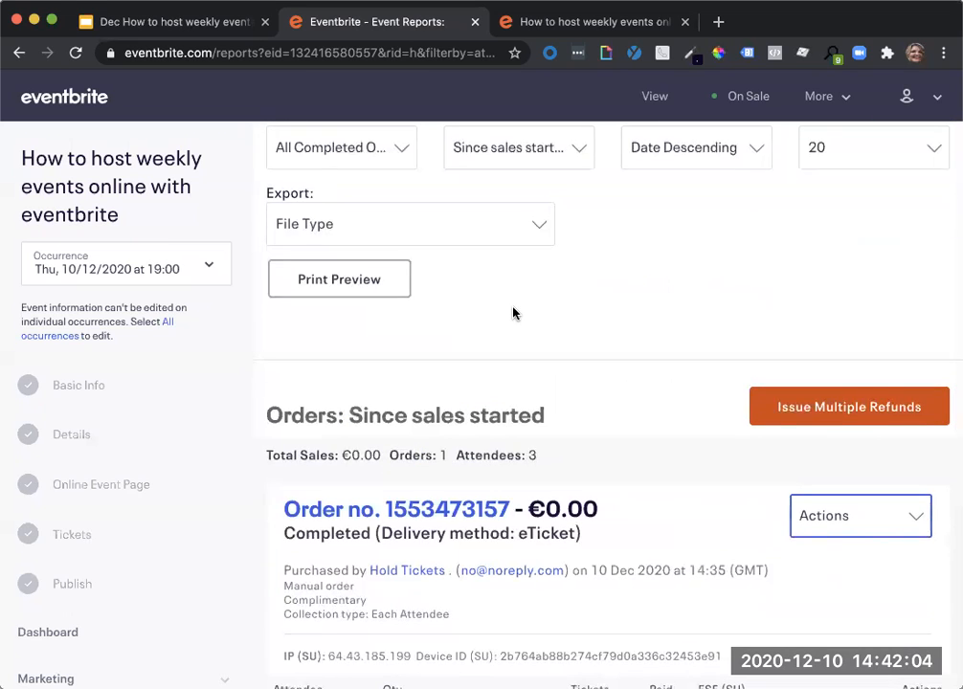
scroll(512, 312, up, 3)
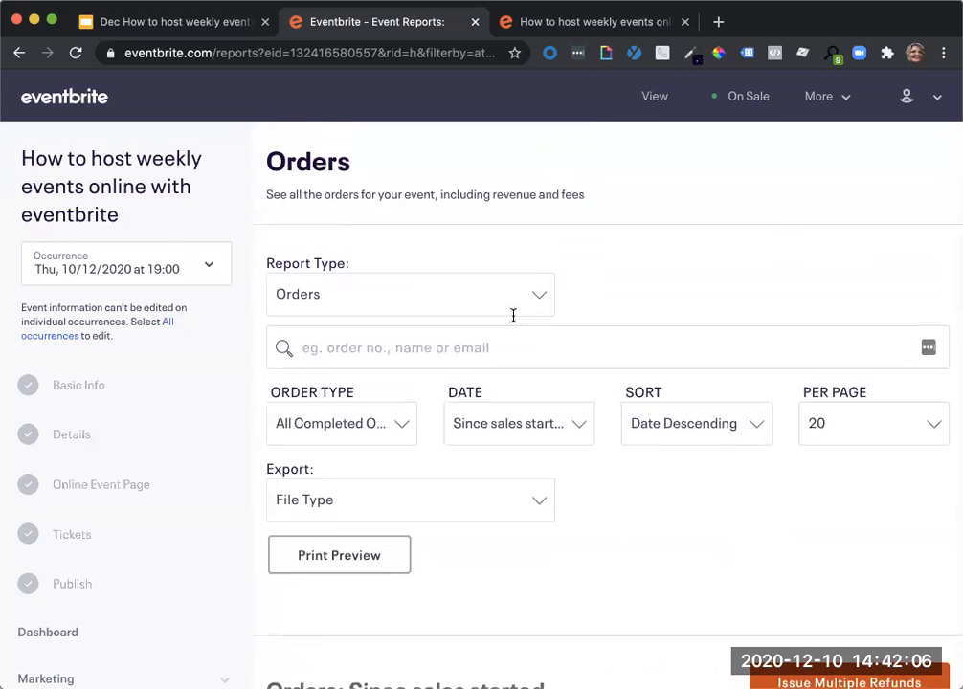
Switch to the Fri, 11/12/2020 at 19:00 occurrence and view the event links on its dashboard.
click(116, 271)
click(115, 280)
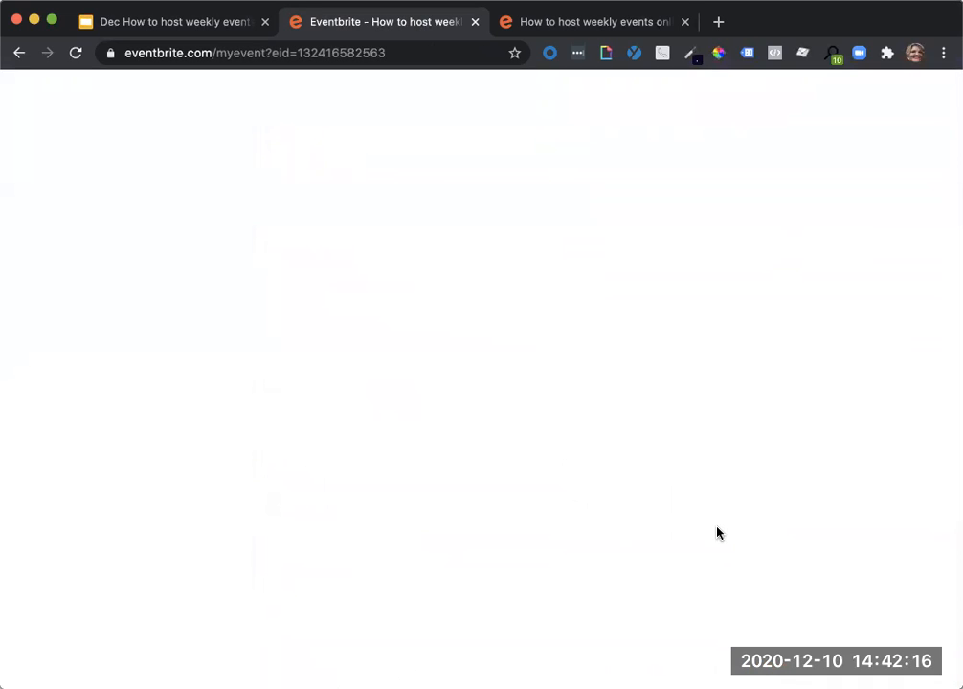
scroll(720, 533, down, 5)
scroll(720, 533, down, 15)
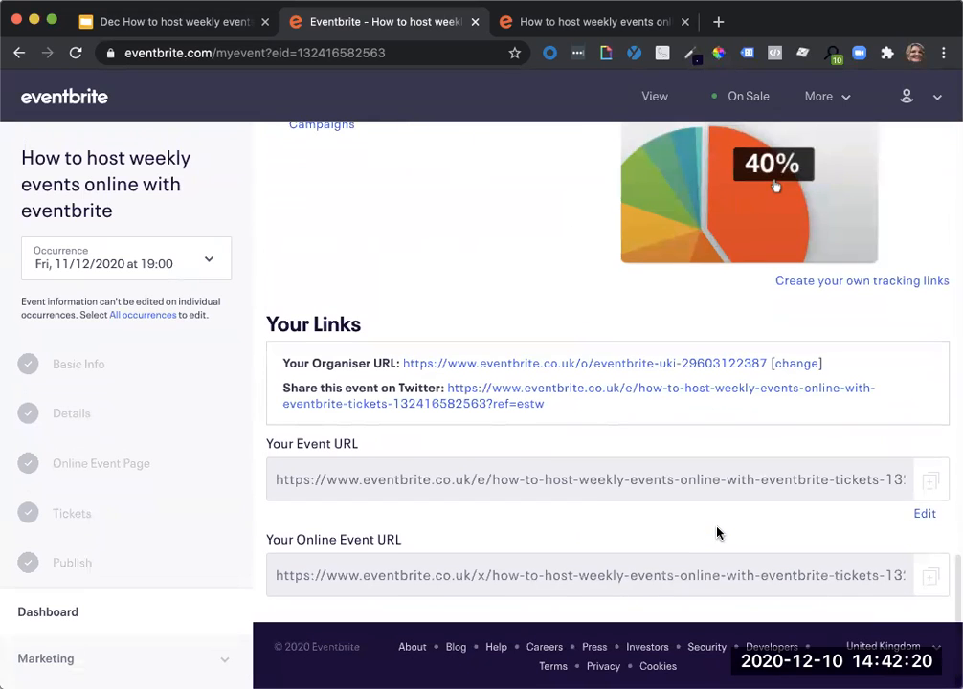
Open the public organiser page from the organiser URL, look it over and return to the occurrence dashboard.
click(466, 365)
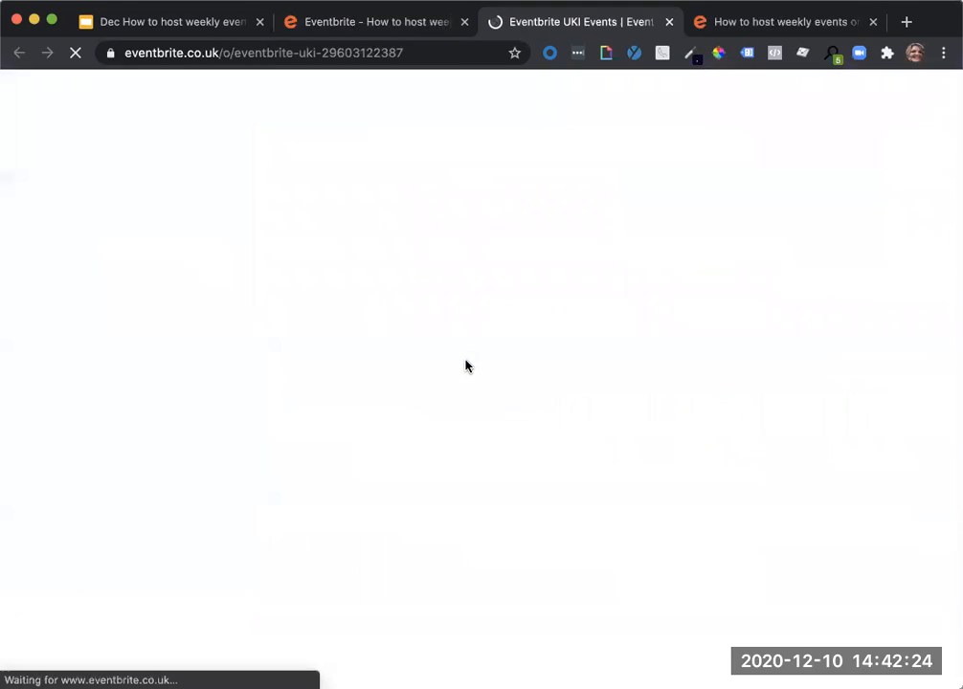
scroll(577, 584, down, 1)
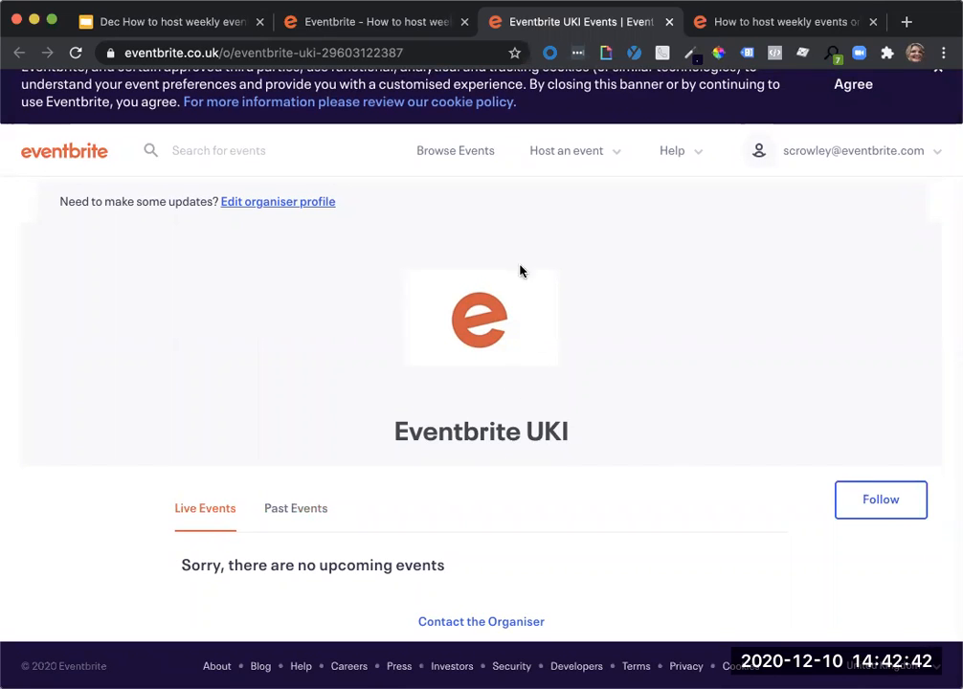
click(397, 24)
Open the Friday occurrence's event URL for editing and cancel without entering a custom address.
mouse_move(913, 99)
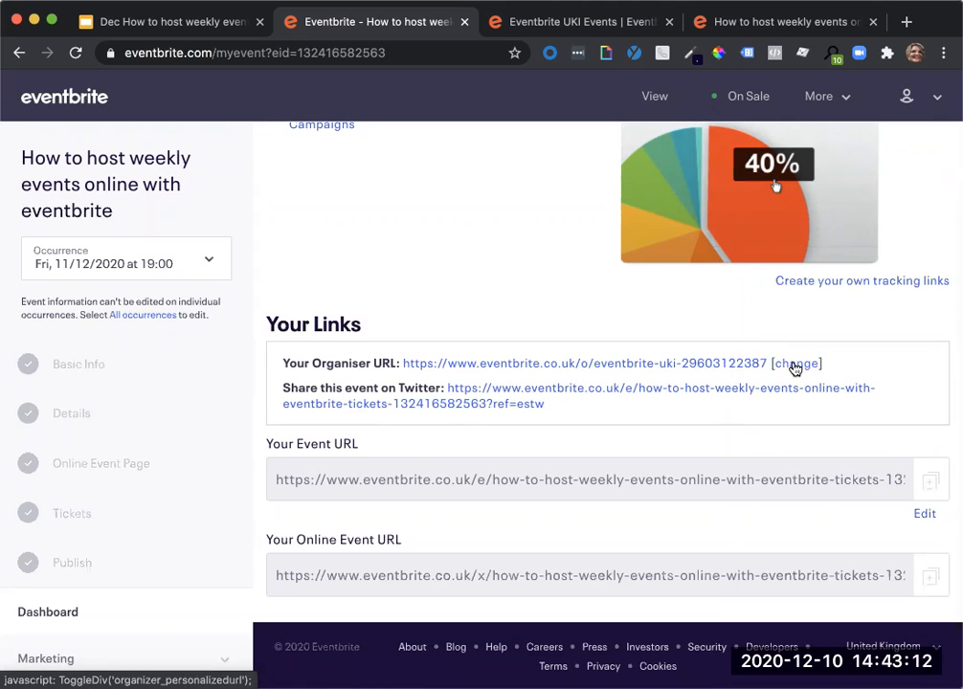
click(924, 518)
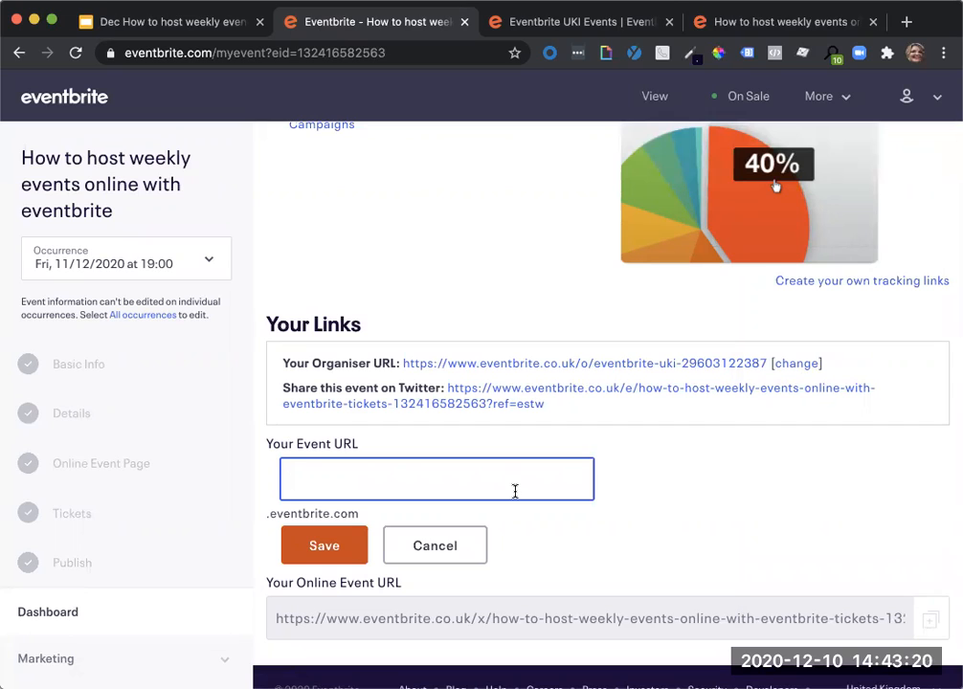
click(466, 560)
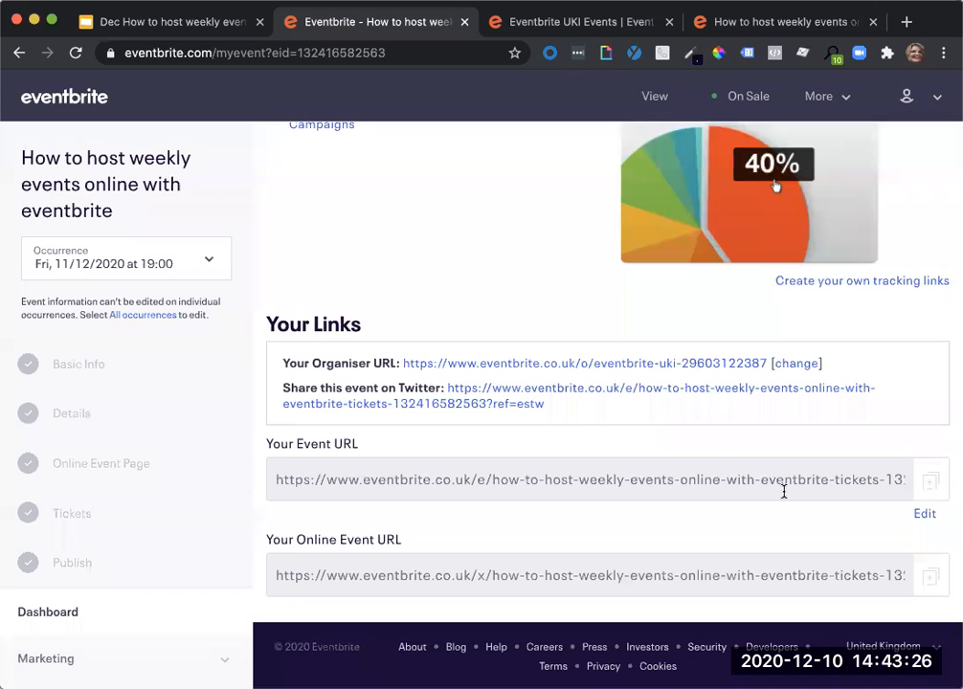
Switch to the Google Slides presentation and advance it to the Q&A slide.
click(223, 21)
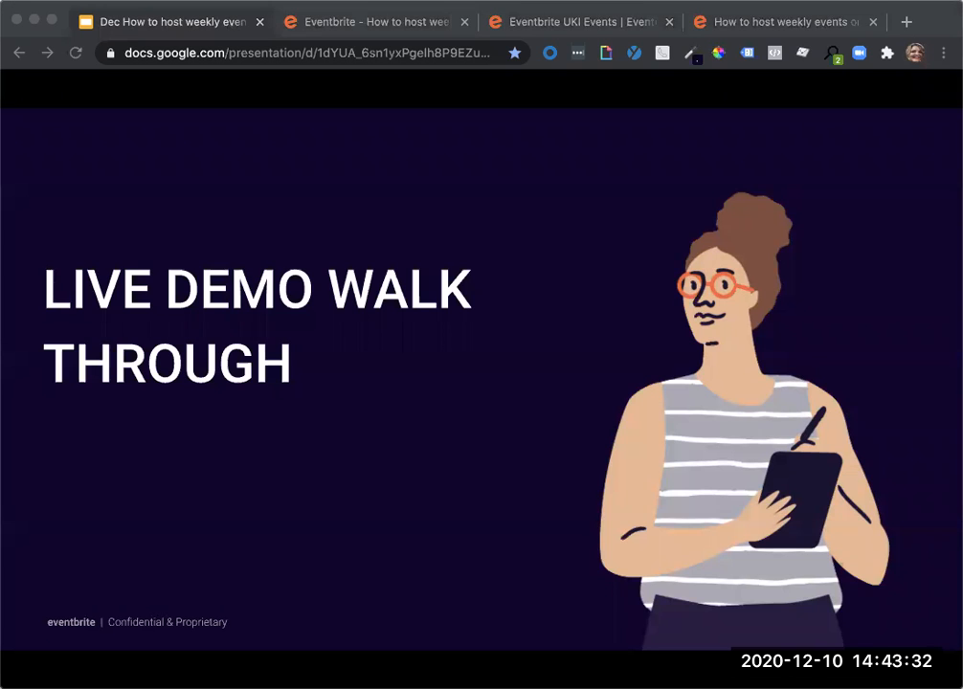
key(Right)
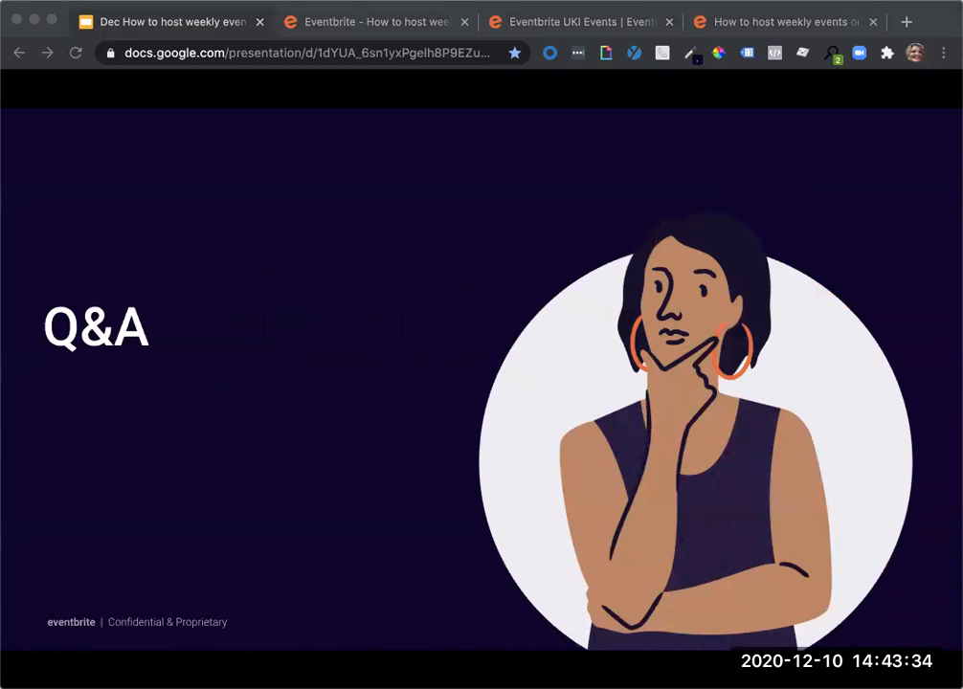